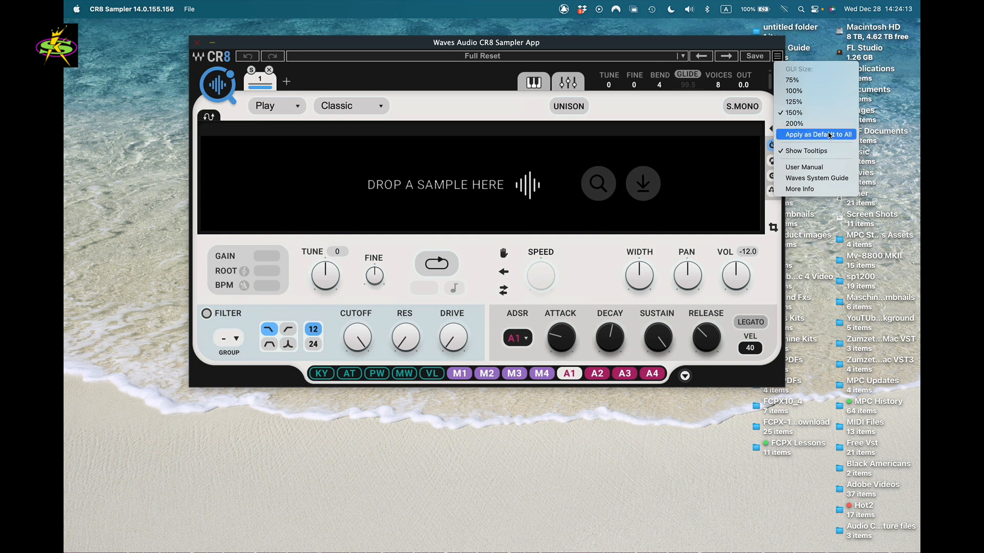
Set the interface size to 200% and reposition the sampler window so it fits on the desktop.
{"action": "left_click", "coordinate": [795, 123]}
{"action": "left_click_drag", "start_coordinate": [751, 45], "coordinate": [646, 45]}
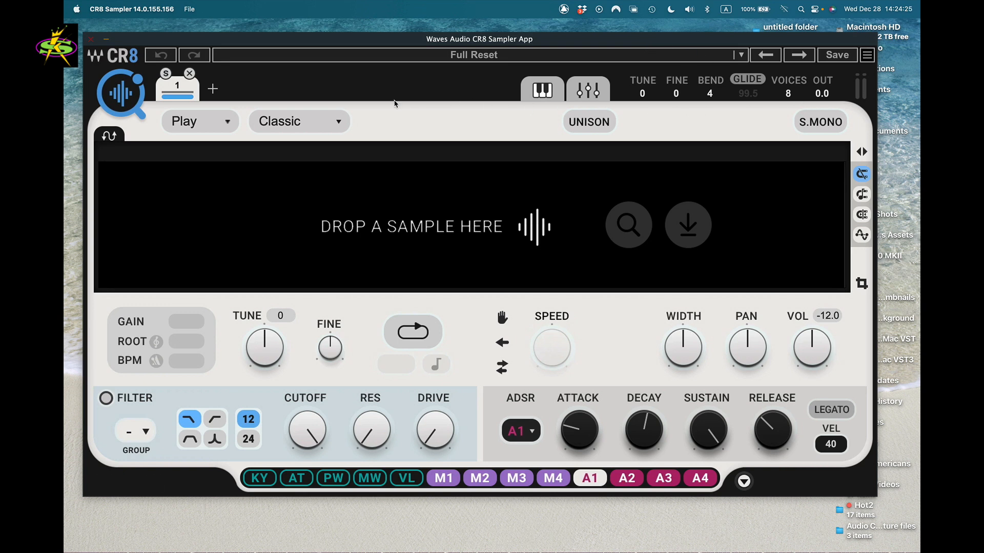
Open the keyboard zones page and turn on Set Equal Ranges.
{"action": "left_click", "coordinate": [538, 90]}
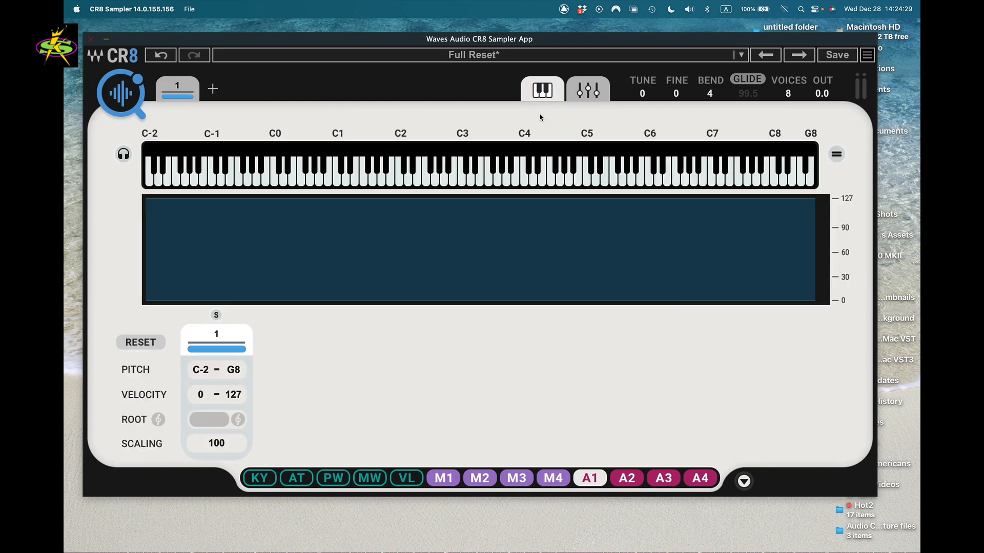
{"action": "mouse_move", "coordinate": [392, 177]}
{"action": "left_mouse_down"}
{"action": "mouse_move", "coordinate": [670, 174]}
{"action": "mouse_move", "coordinate": [169, 174]}
{"action": "mouse_move", "coordinate": [767, 169]}
{"action": "left_mouse_up"}
{"action": "left_click", "coordinate": [836, 155]}
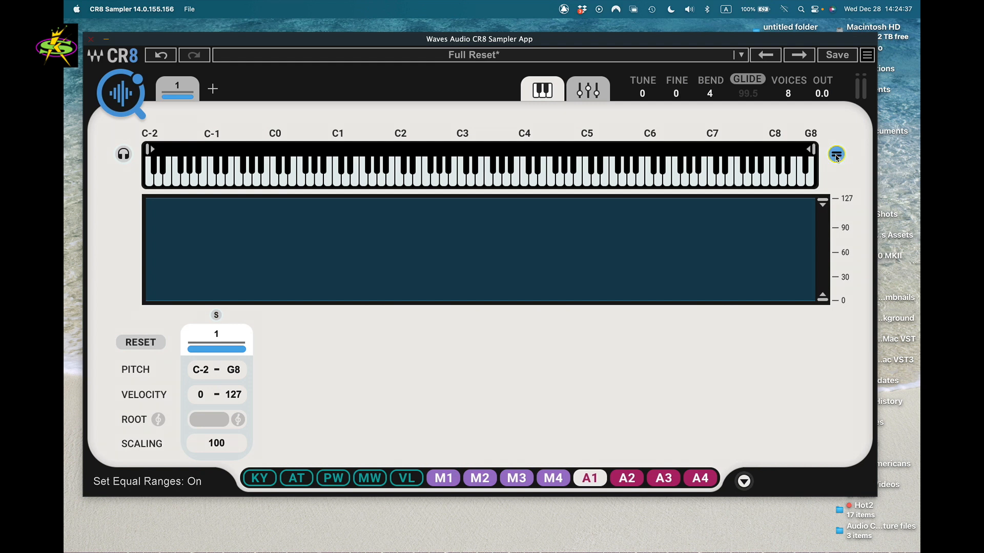
Limit the sample zone's velocity range to 1–103 with the equal-range velocity handles.
{"action": "left_click_drag", "start_coordinate": [822, 203], "coordinate": [822, 219]}
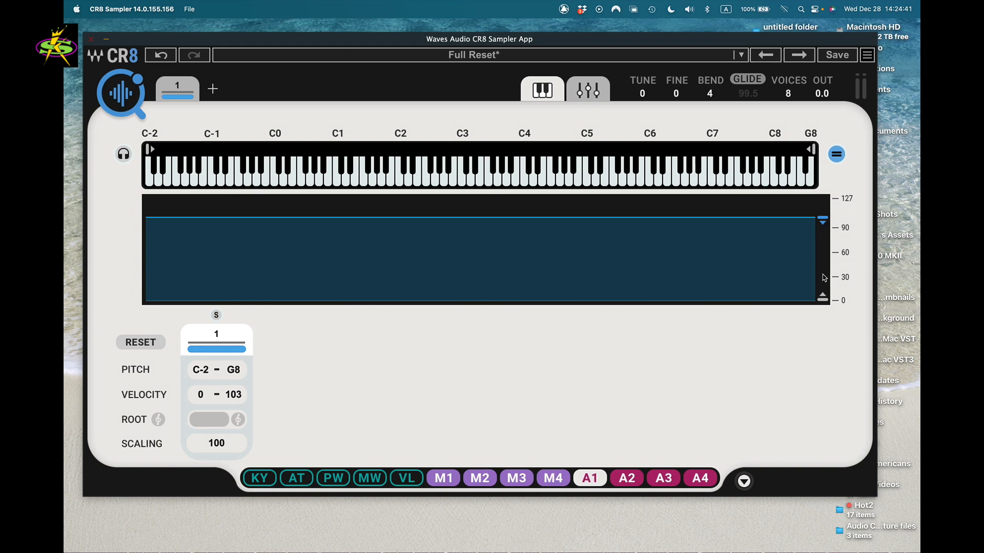
{"action": "left_click", "coordinate": [826, 298]}
{"action": "left_click_drag", "start_coordinate": [823, 297], "coordinate": [824, 296]}
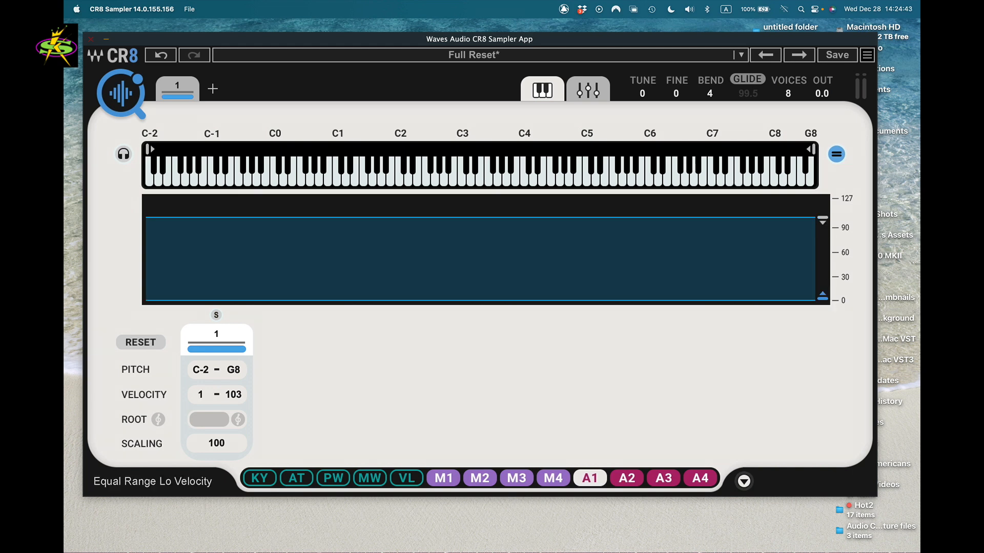
Try different low and high note limits for the zone, ending at C-2 to A0, and reset the zone ranges.
{"action": "left_click_drag", "start_coordinate": [812, 149], "coordinate": [309, 149]}
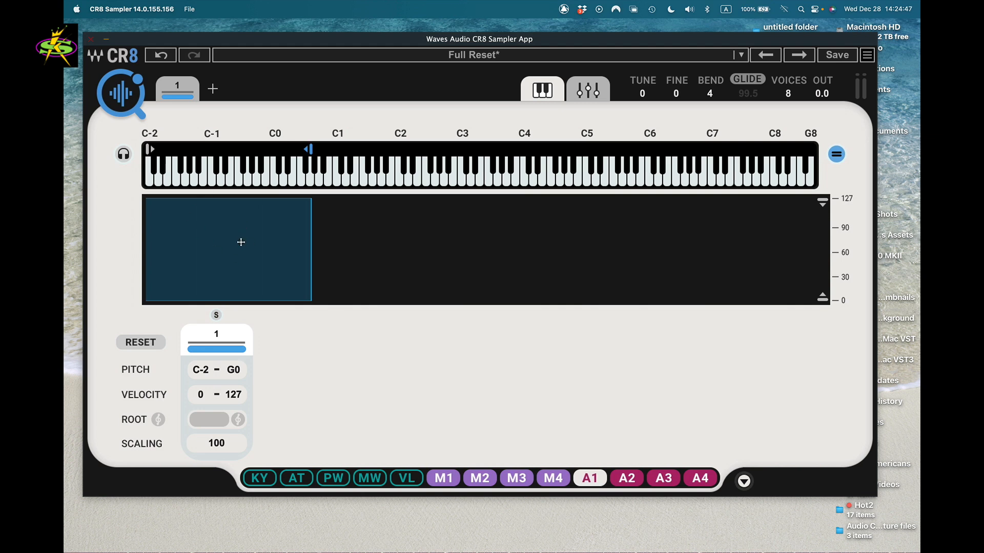
{"action": "left_click_drag", "start_coordinate": [309, 149], "coordinate": [319, 149]}
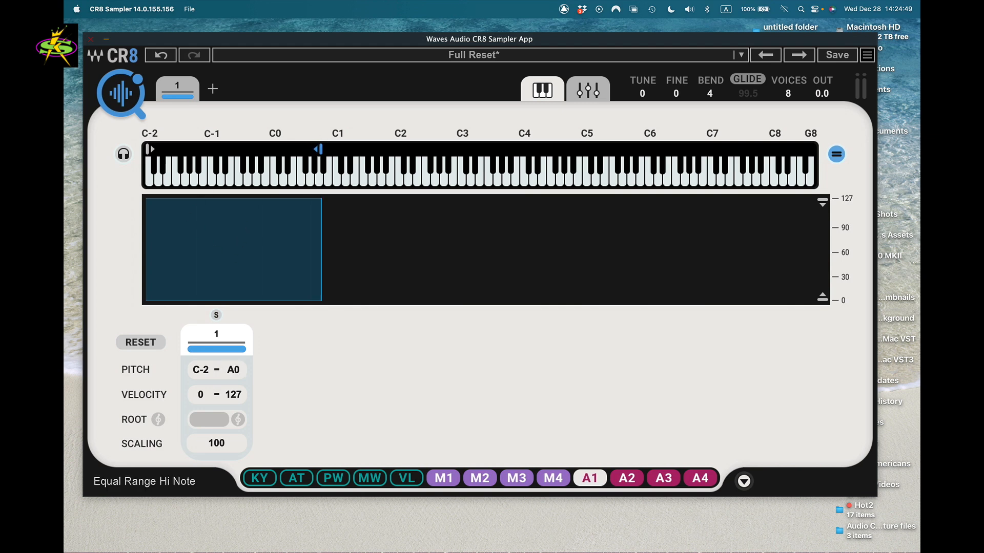
{"action": "left_click_drag", "start_coordinate": [151, 149], "coordinate": [266, 149]}
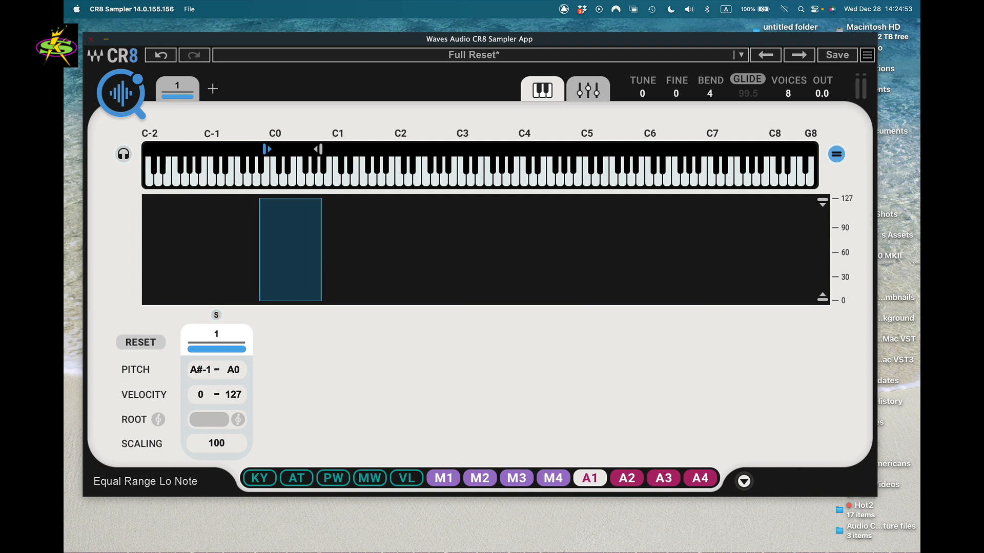
{"action": "left_click_drag", "start_coordinate": [266, 149], "coordinate": [150, 149]}
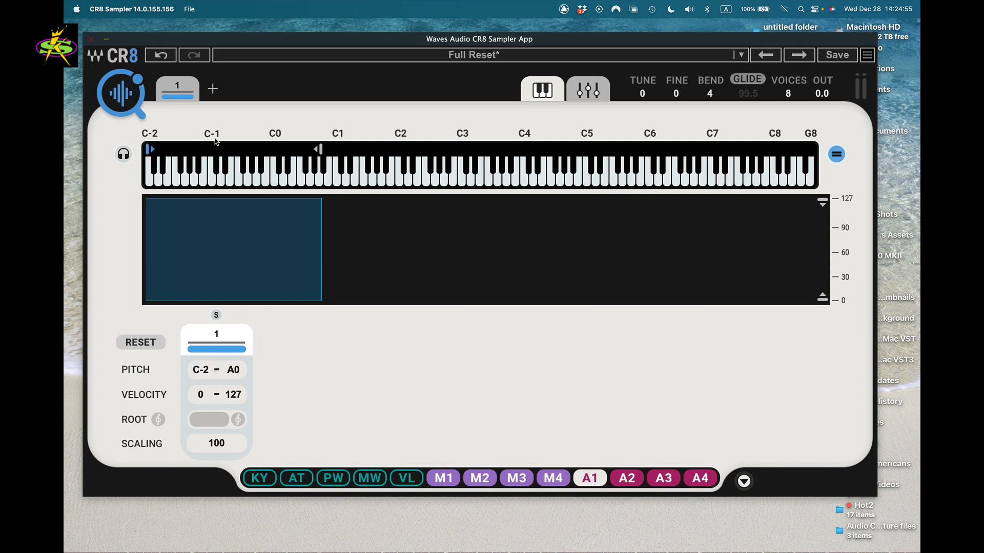
{"action": "left_click", "coordinate": [142, 349]}
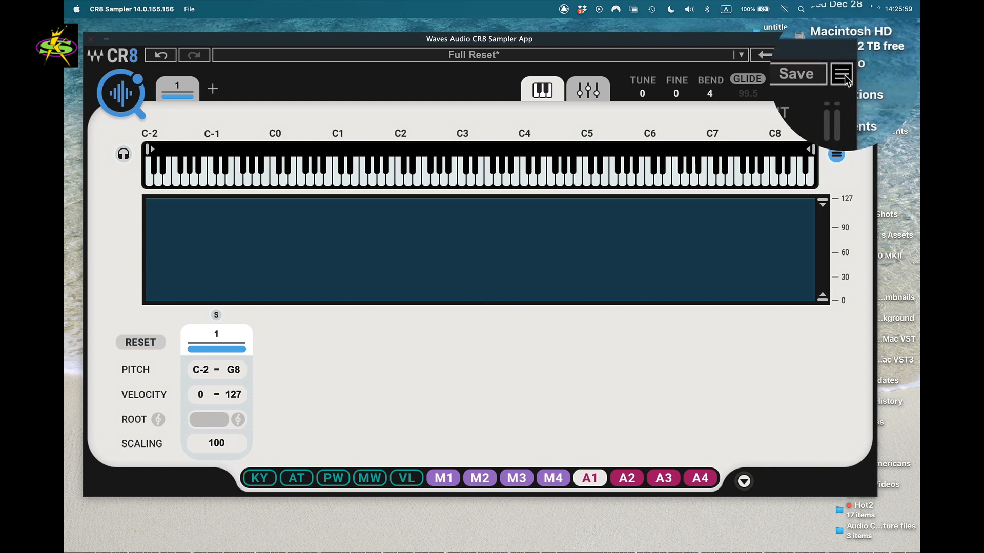
Look through the interface size, tooltip and help options and choose the User Manual.
{"action": "left_click", "coordinate": [867, 55]}
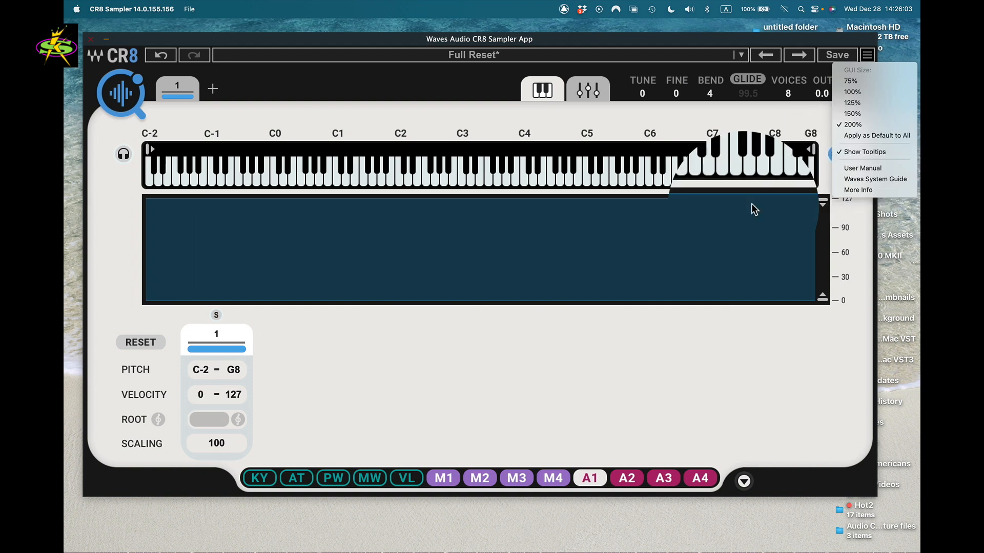
{"action": "left_click", "coordinate": [840, 323]}
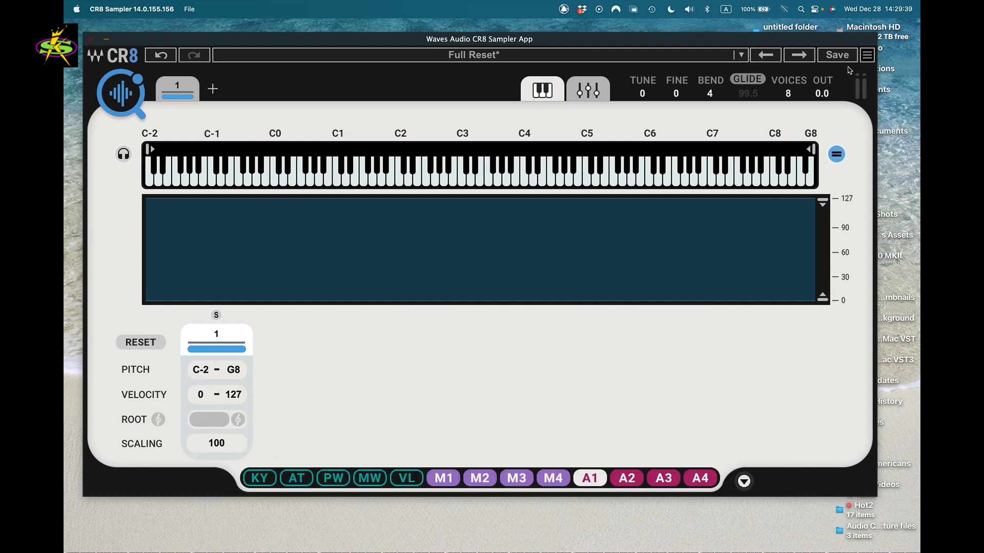
{"action": "left_click", "coordinate": [869, 55]}
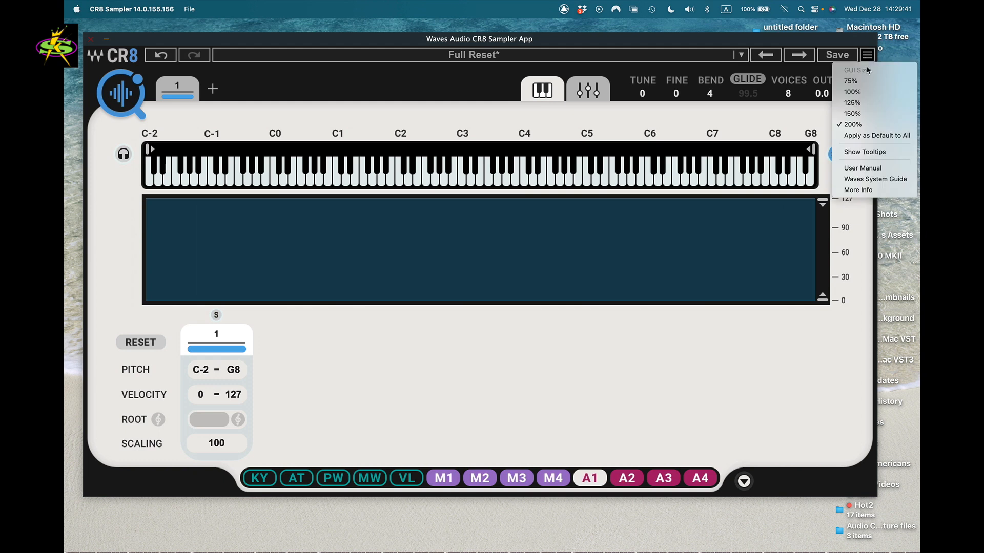
{"action": "left_click", "coordinate": [863, 168]}
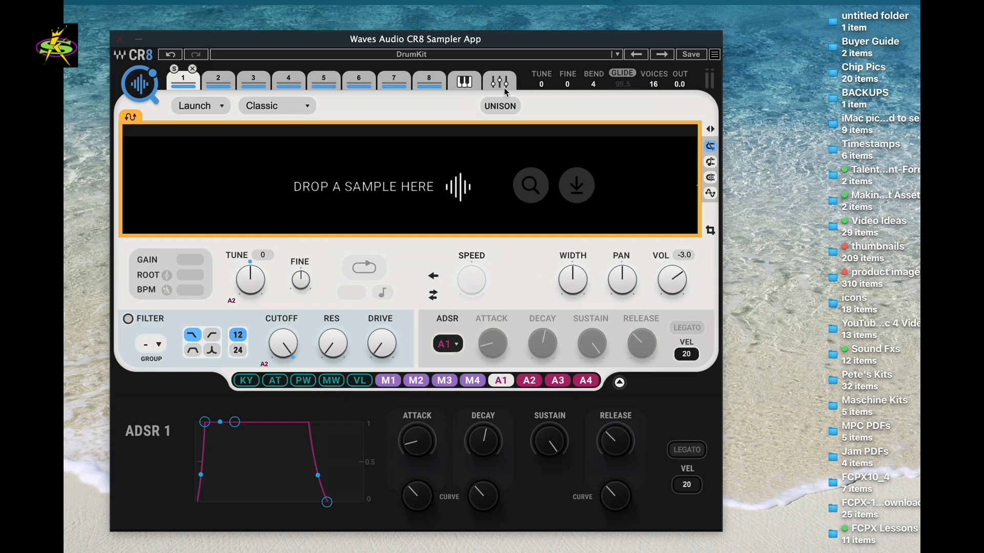
Load the Full Reset factory preset.
{"action": "left_click", "coordinate": [618, 55]}
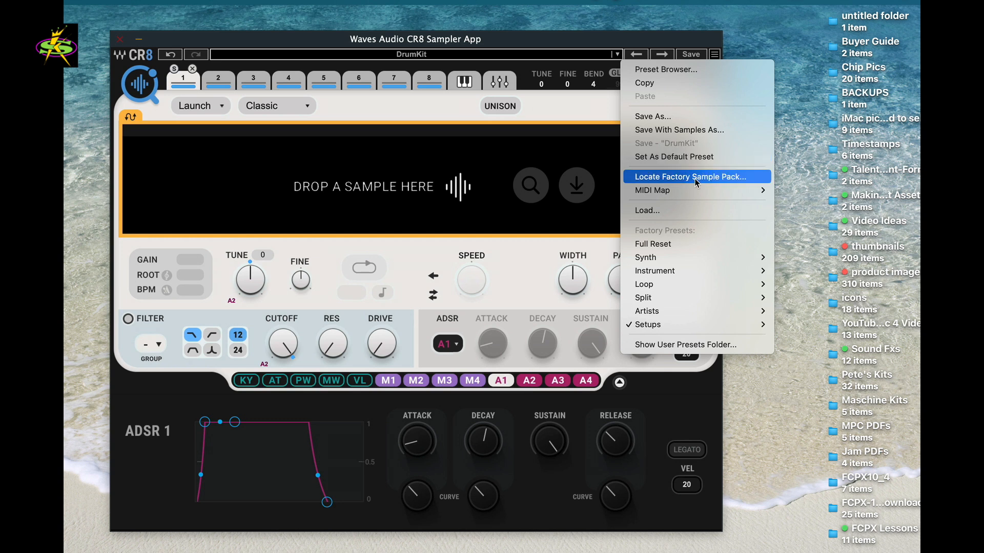
{"action": "mouse_move", "coordinate": [706, 192]}
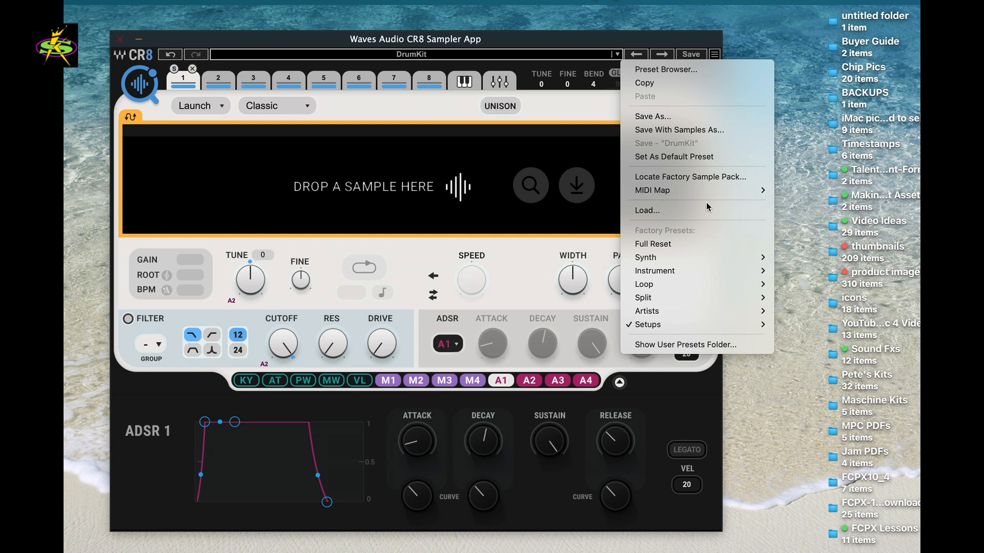
{"action": "left_click", "coordinate": [698, 246]}
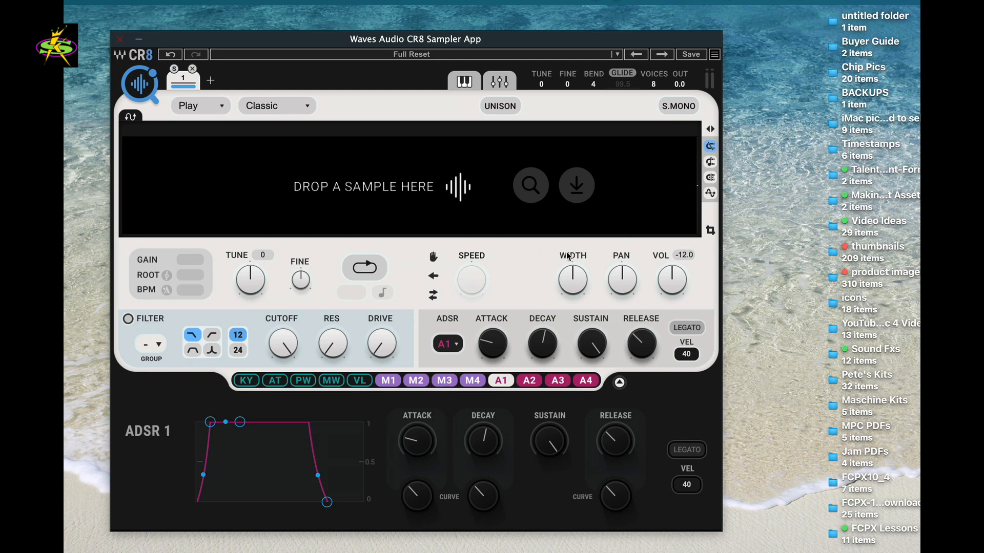
Look over the factory preset categories, open the Preset Browser and collapse its Setups category.
{"action": "left_click", "coordinate": [617, 54]}
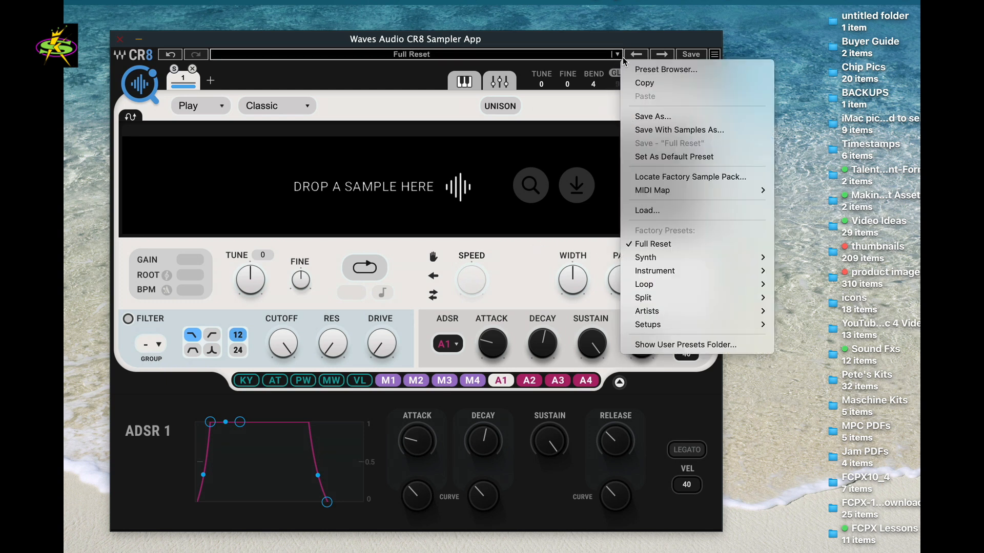
{"action": "mouse_move", "coordinate": [762, 262]}
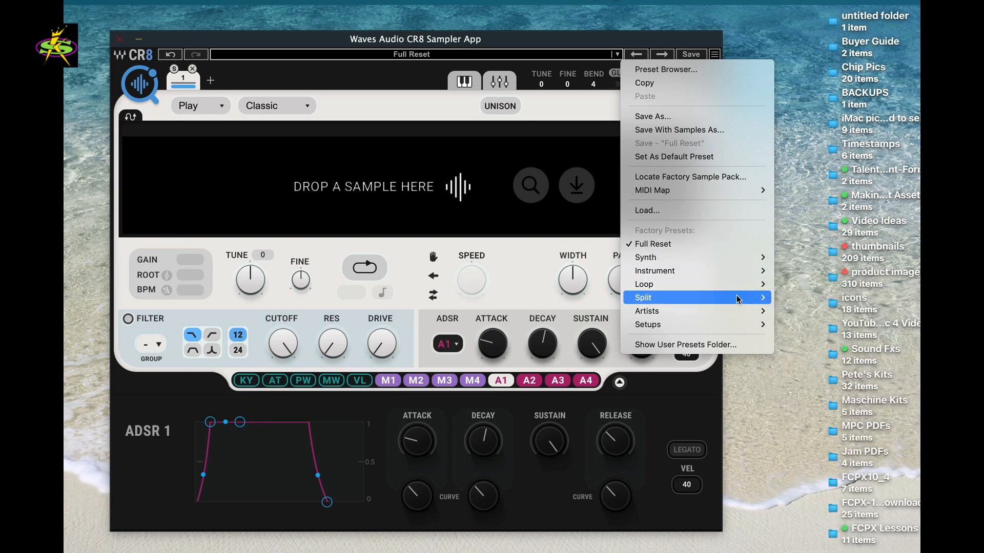
{"action": "mouse_move", "coordinate": [740, 315]}
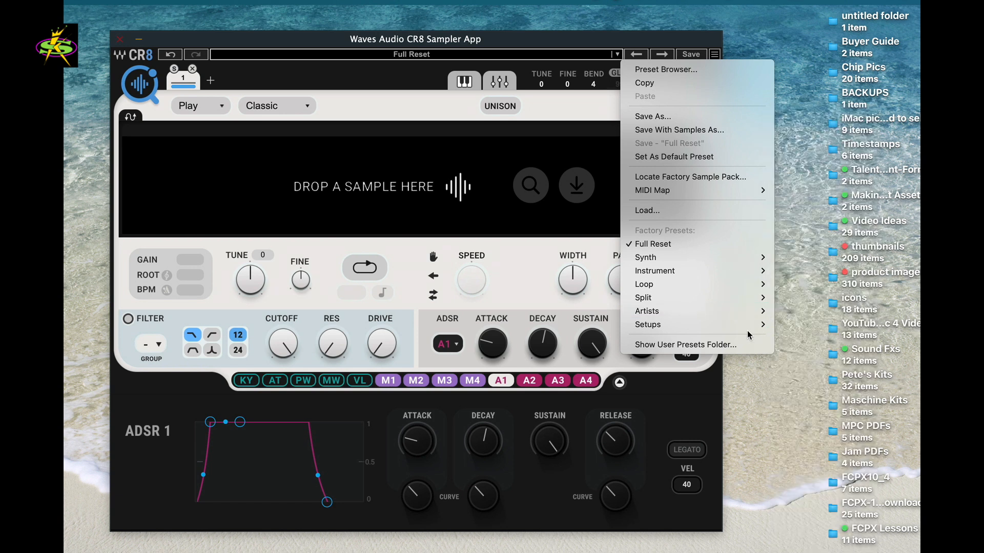
{"action": "left_click", "coordinate": [692, 70]}
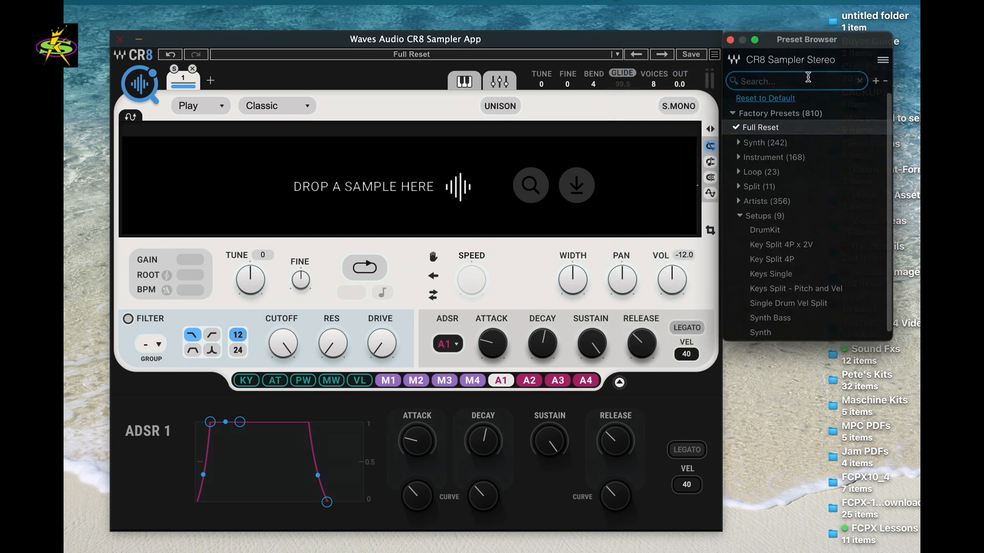
{"action": "left_click", "coordinate": [740, 215]}
{"action": "left_click_drag", "start_coordinate": [775, 46], "coordinate": [799, 54]}
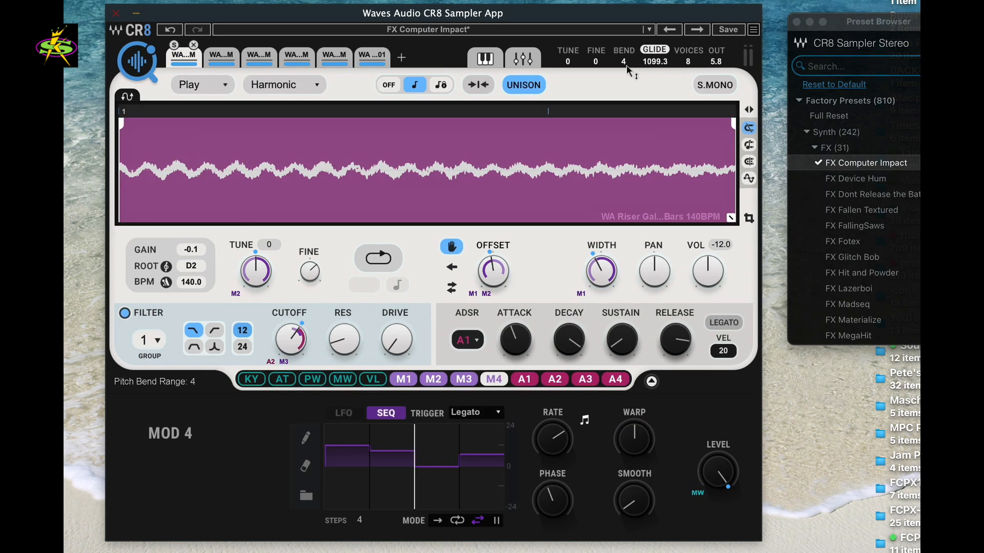
Review the mixer page and the individual sample slots of the FX Computer Impact preset.
{"action": "left_click", "coordinate": [529, 58]}
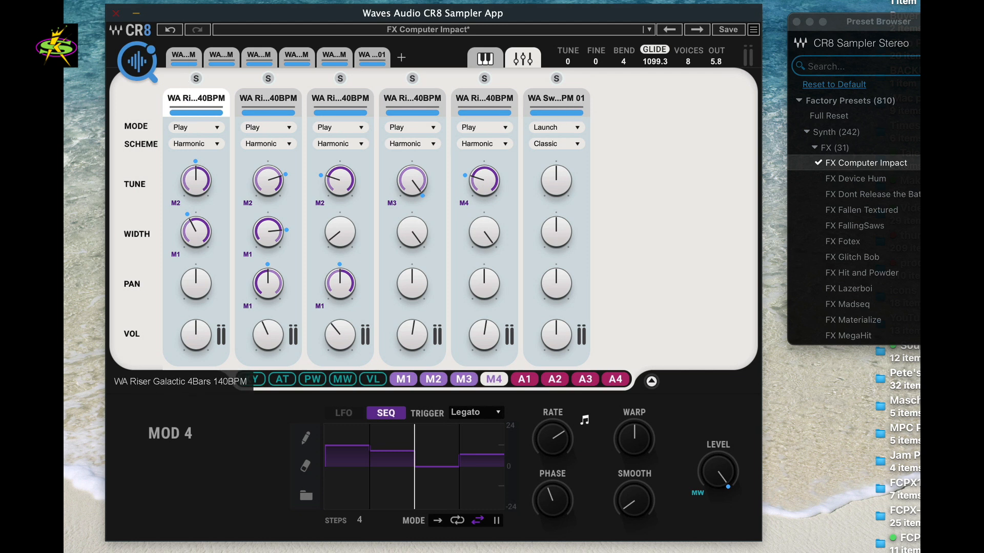
{"action": "left_click", "coordinate": [194, 56]}
{"action": "left_click", "coordinate": [222, 56]}
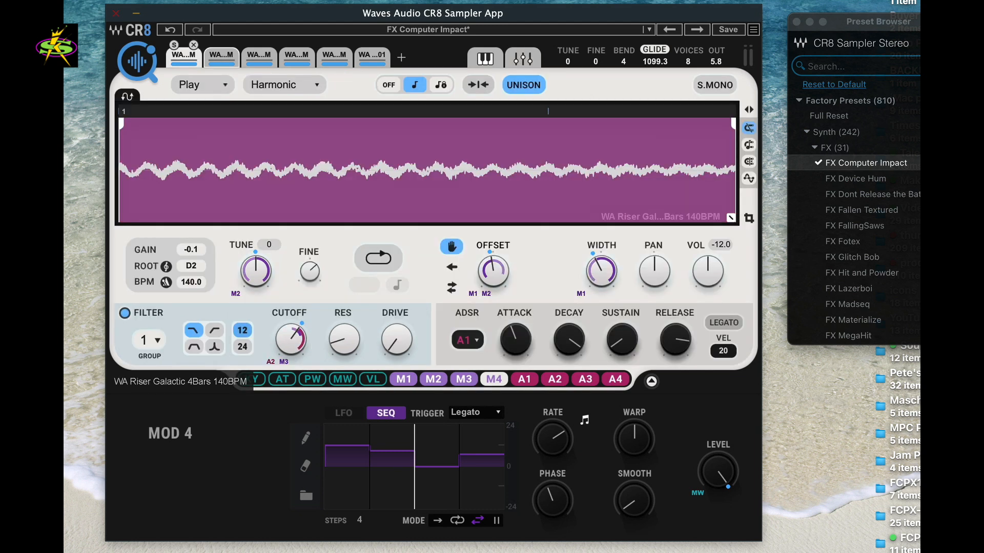
{"action": "left_click", "coordinate": [260, 56]}
{"action": "left_click", "coordinate": [298, 57]}
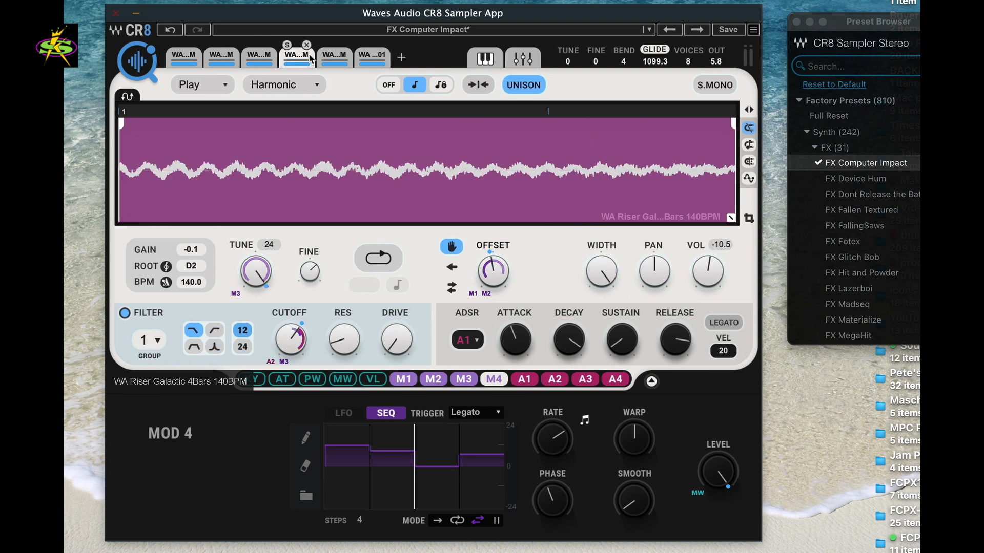
{"action": "left_click", "coordinate": [339, 58]}
{"action": "left_click", "coordinate": [379, 58]}
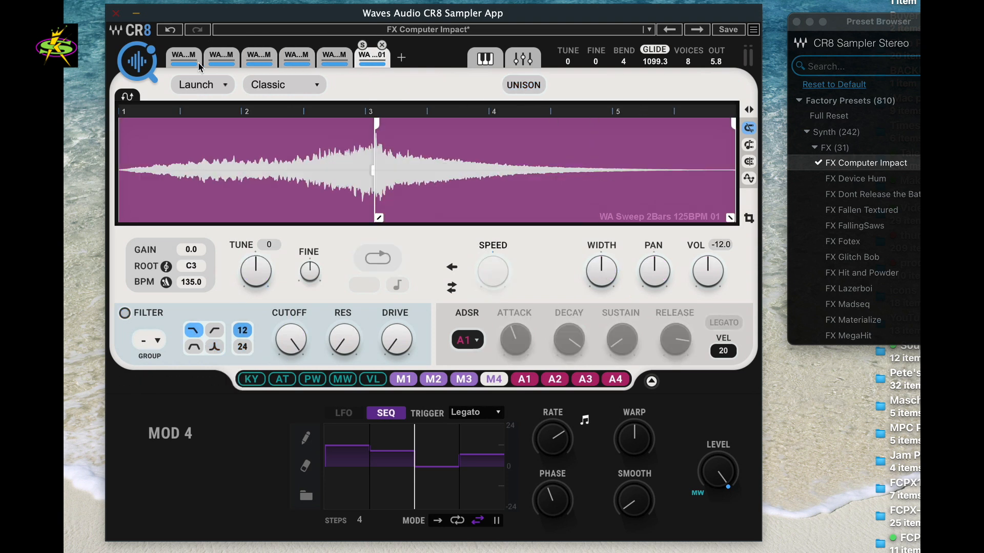
{"action": "left_click", "coordinate": [183, 56]}
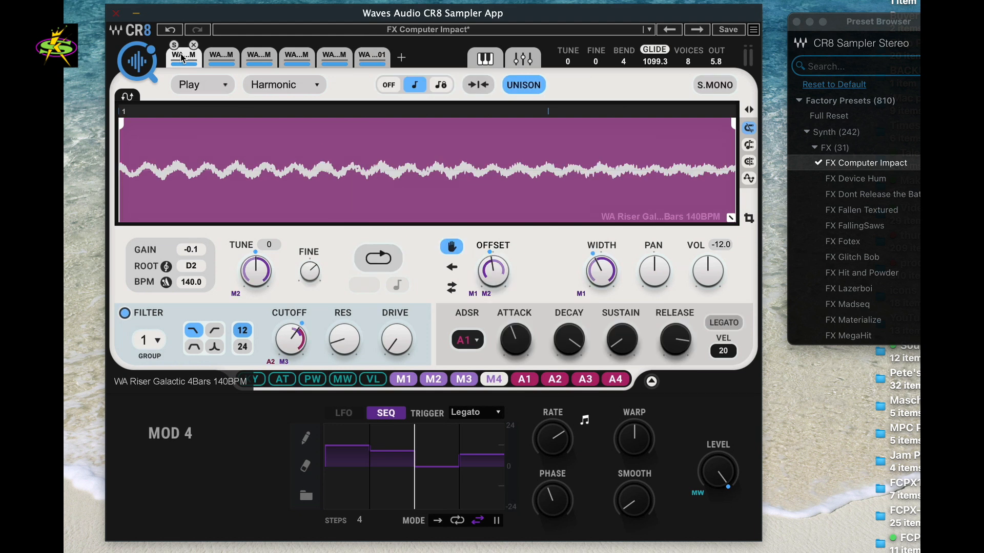
Examine the preset's keyboard zones alongside the first sample slot and try several keys on the zone keyboard.
{"action": "left_click", "coordinate": [485, 59]}
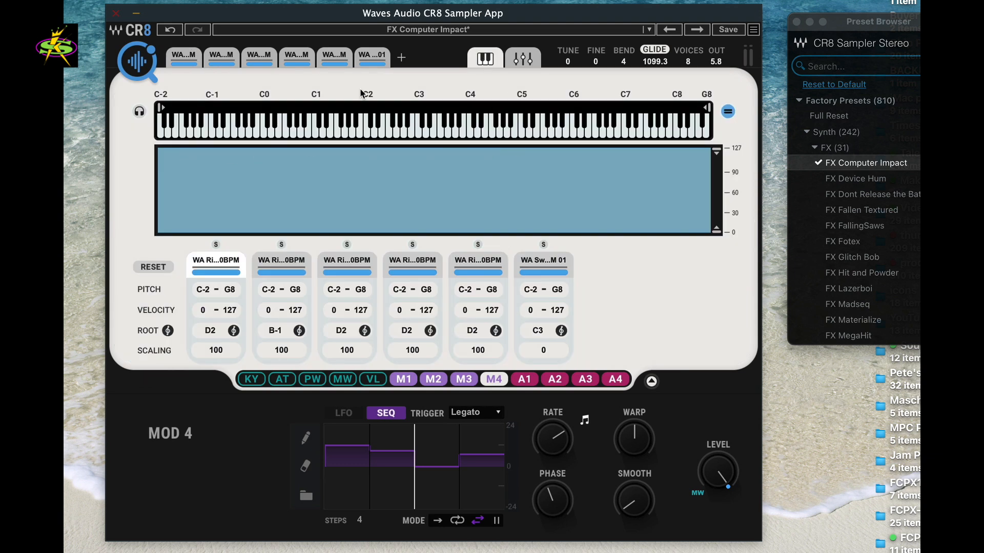
{"action": "left_click", "coordinate": [183, 55]}
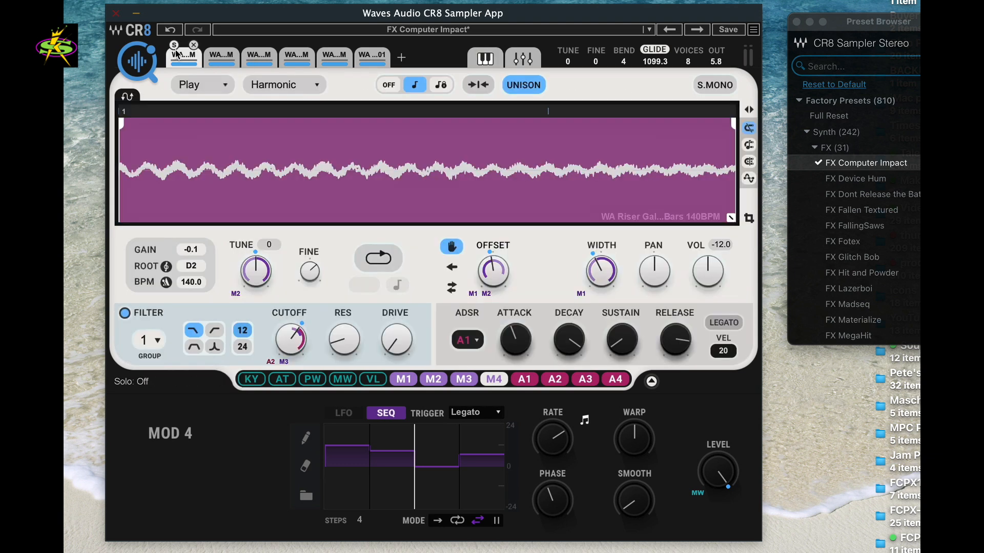
{"action": "left_click", "coordinate": [483, 60]}
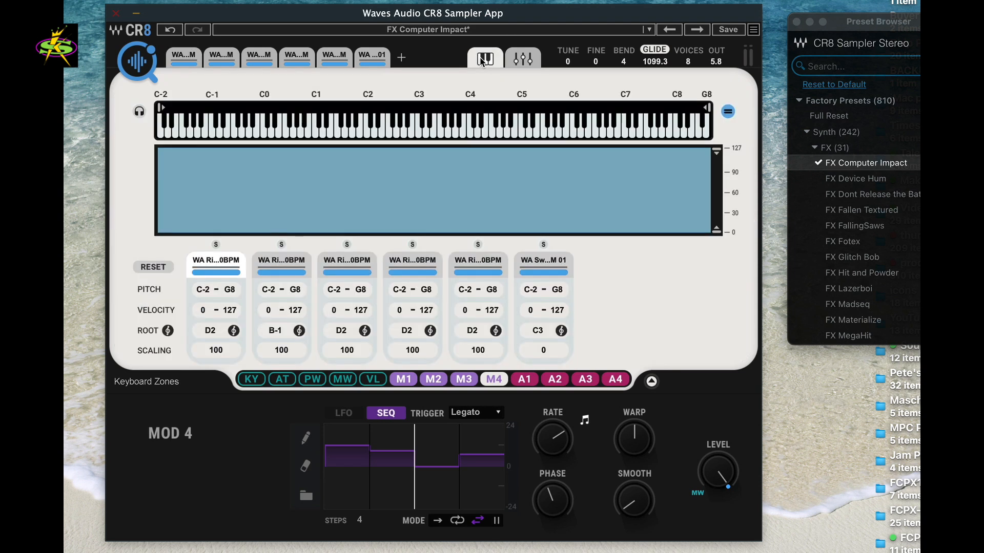
{"action": "left_click", "coordinate": [445, 128]}
{"action": "left_click", "coordinate": [375, 129]}
{"action": "left_click", "coordinate": [328, 135]}
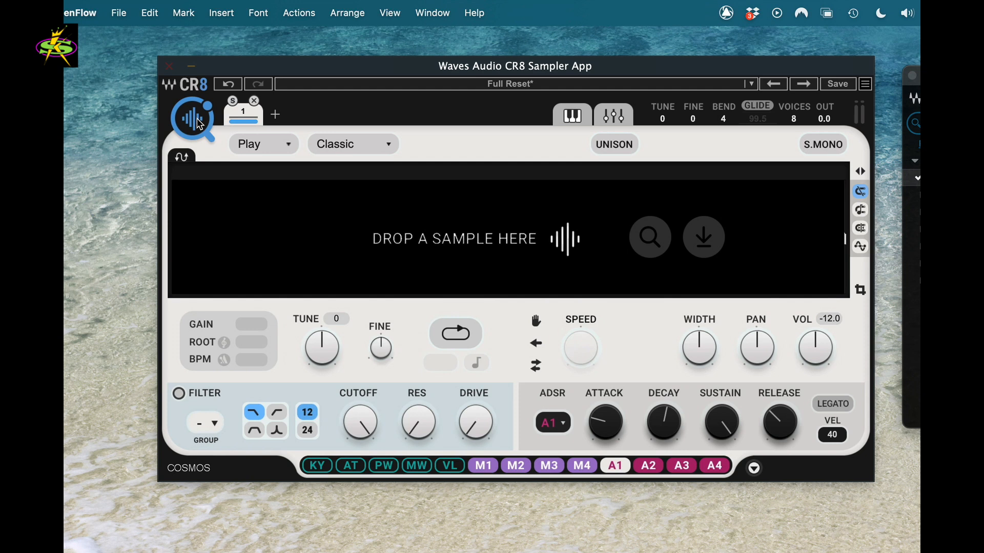
Open the COSMOS sample finder and arrange its window over the sampler at a larger size.
{"action": "left_click", "coordinate": [199, 124]}
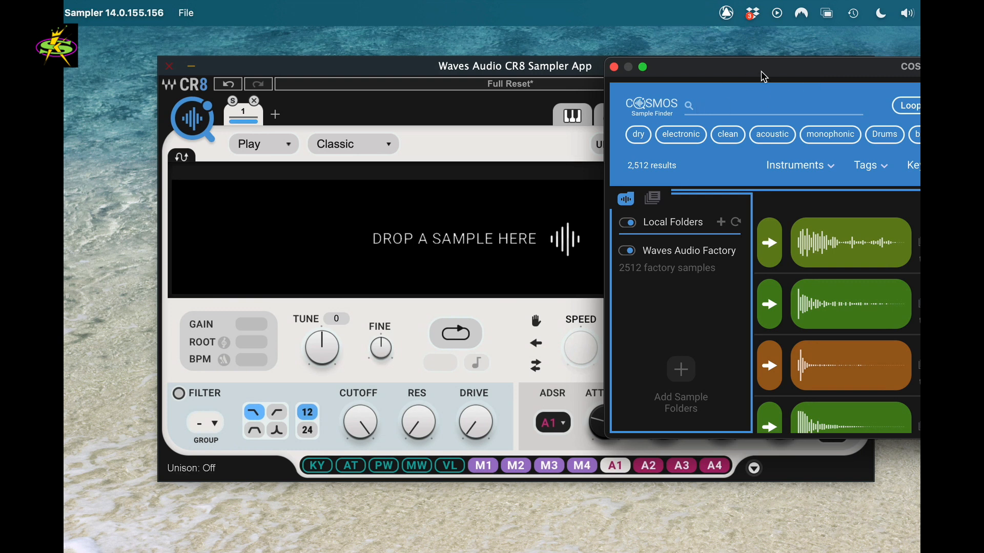
{"action": "left_click_drag", "start_coordinate": [778, 68], "coordinate": [371, 115]}
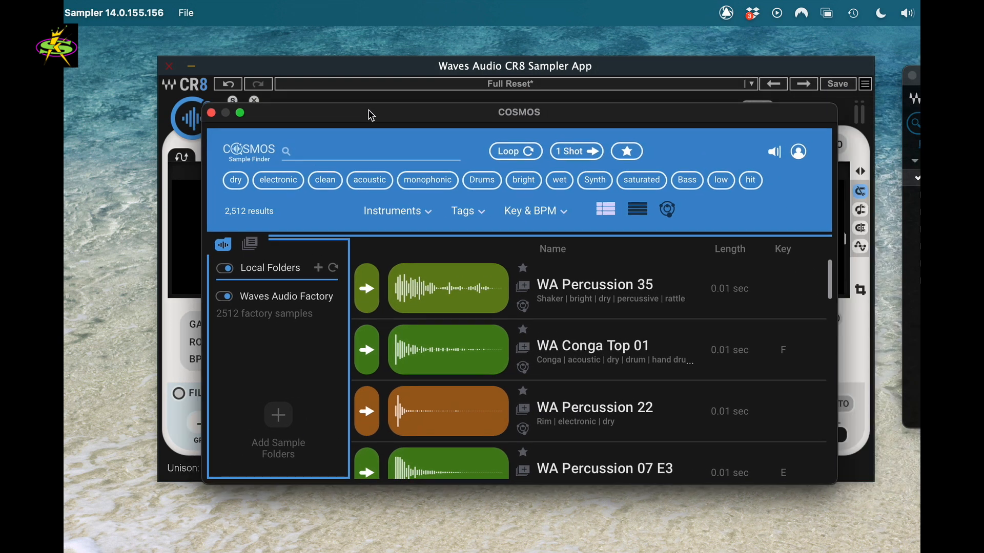
{"action": "left_click", "coordinate": [367, 291]}
{"action": "left_click", "coordinate": [367, 411]}
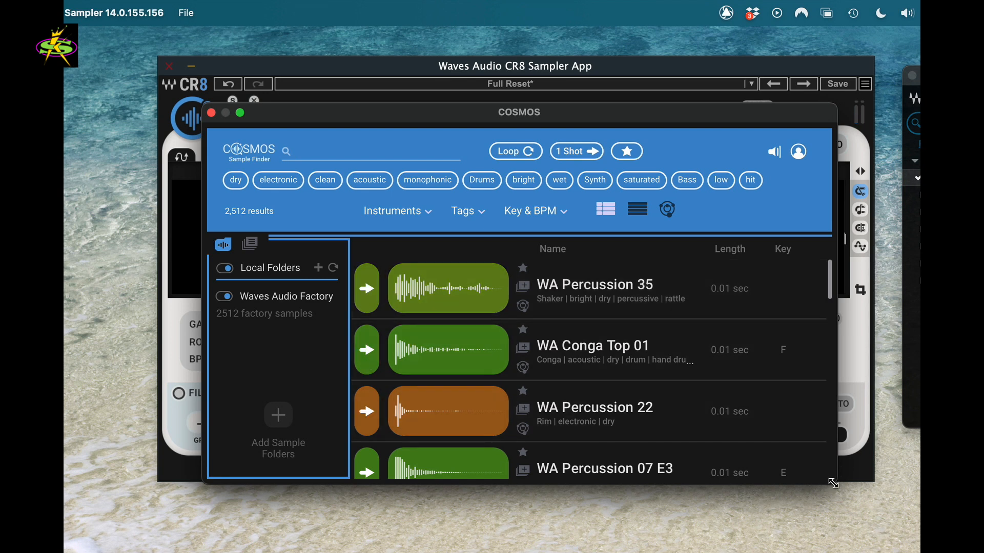
{"action": "left_click_drag", "start_coordinate": [831, 480], "coordinate": [897, 552]}
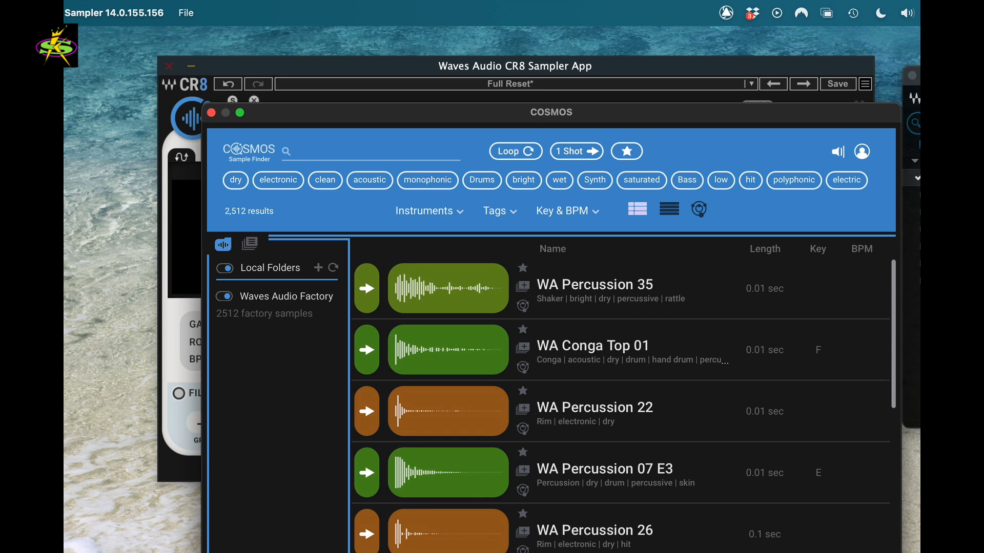
Move the COSMOS window aside, load WA Percussion 35 into the sampler's empty slot and reposition the sampler window.
{"action": "left_click_drag", "start_coordinate": [894, 394], "coordinate": [900, 364]}
{"action": "left_click_drag", "start_coordinate": [344, 118], "coordinate": [760, 146]}
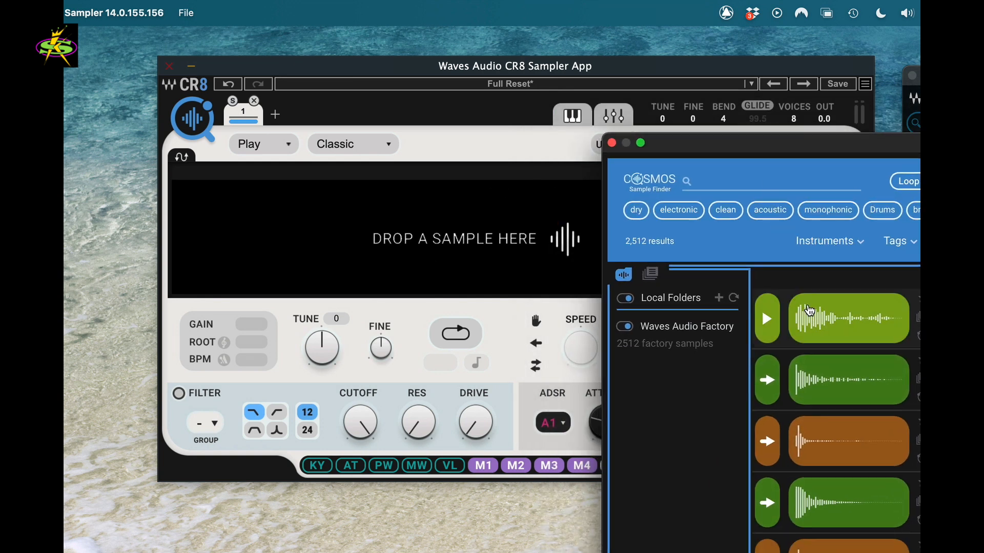
{"action": "left_click_drag", "start_coordinate": [809, 307], "coordinate": [453, 246]}
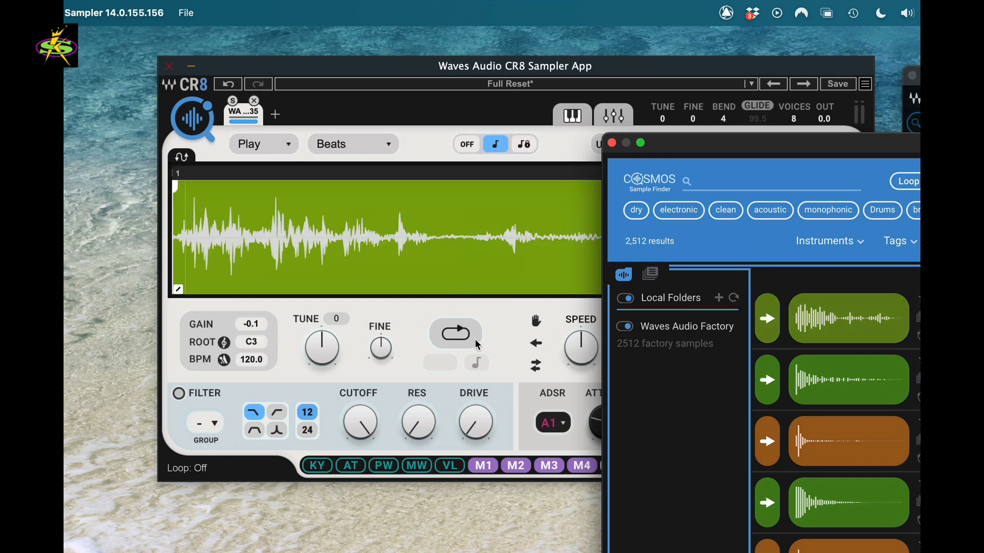
{"action": "left_click_drag", "start_coordinate": [508, 71], "coordinate": [428, 42]}
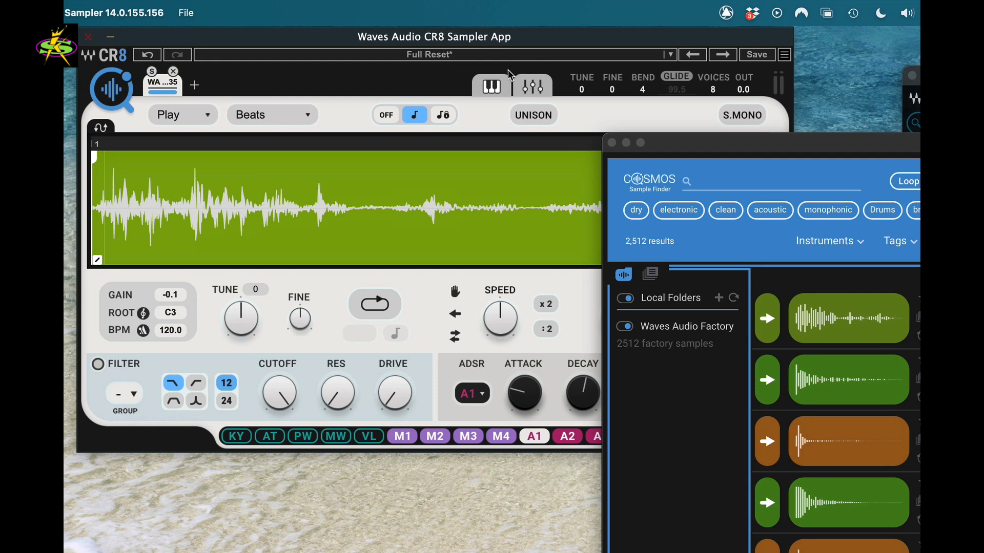
Audition the percussion sample on several keys of the zone keyboard, then remove it from its slot.
{"action": "left_click", "coordinate": [478, 94]}
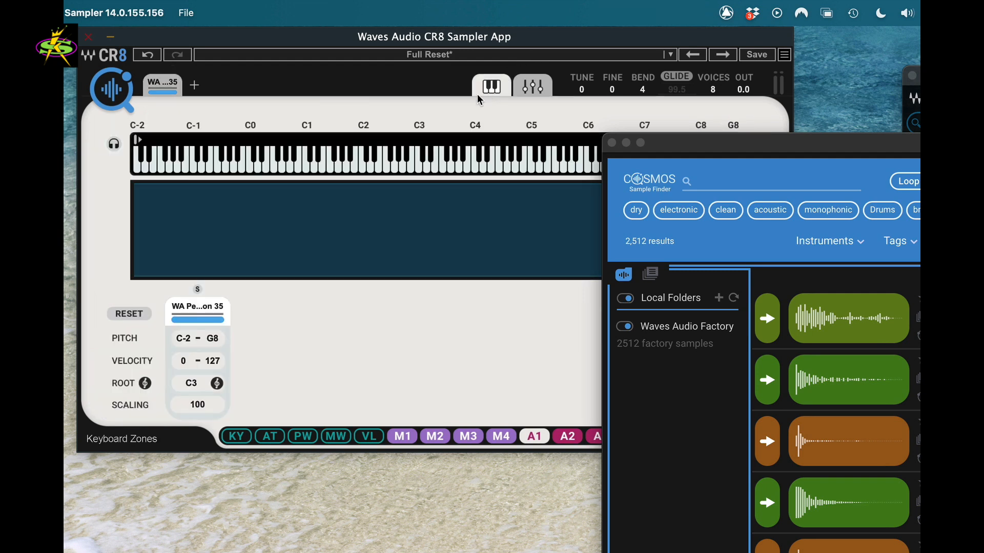
{"action": "left_click", "coordinate": [415, 171]}
{"action": "left_click_drag", "start_coordinate": [405, 171], "coordinate": [361, 171]}
{"action": "left_click", "coordinate": [338, 166]}
{"action": "left_click", "coordinate": [328, 166]}
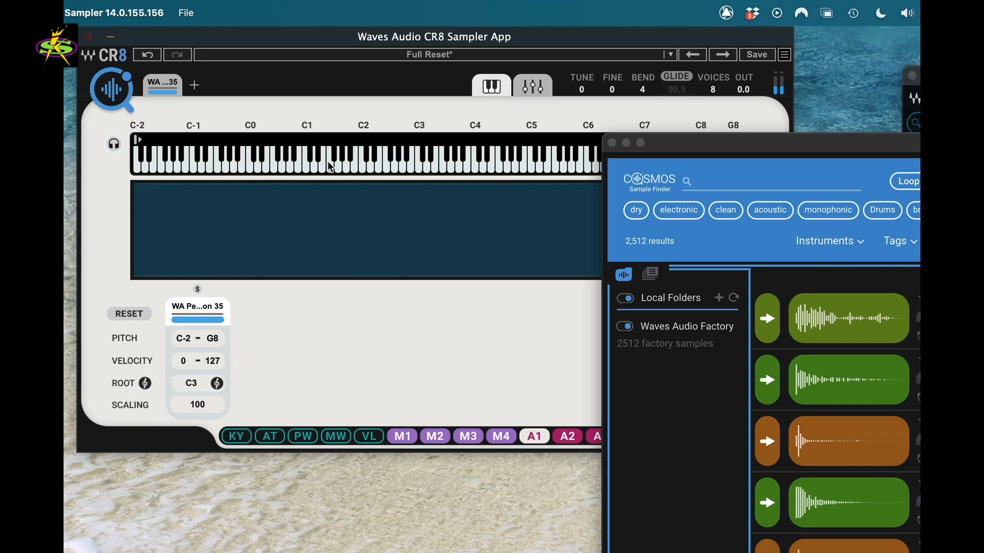
{"action": "left_click", "coordinate": [465, 161]}
{"action": "left_click", "coordinate": [504, 162]}
{"action": "left_click", "coordinate": [172, 81]}
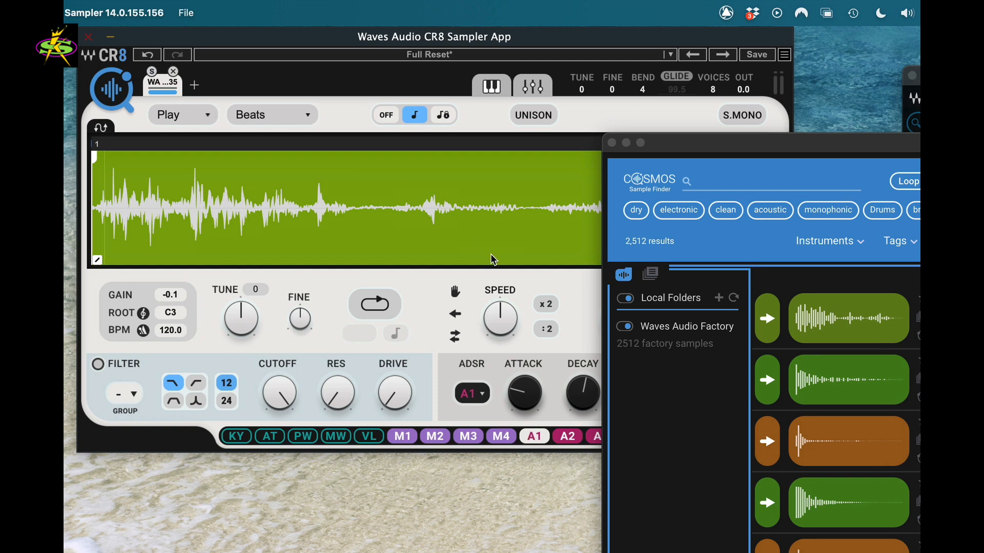
{"action": "left_click", "coordinate": [173, 71]}
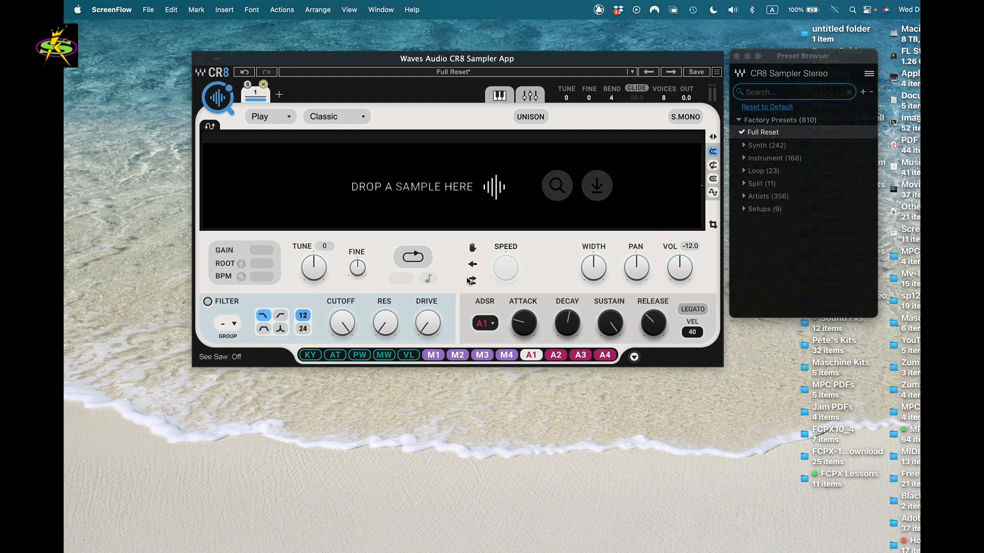
Open the COSMOS sample finder over the sampler and filter its samples by the terms 808 and Sub.
{"action": "left_click", "coordinate": [219, 99]}
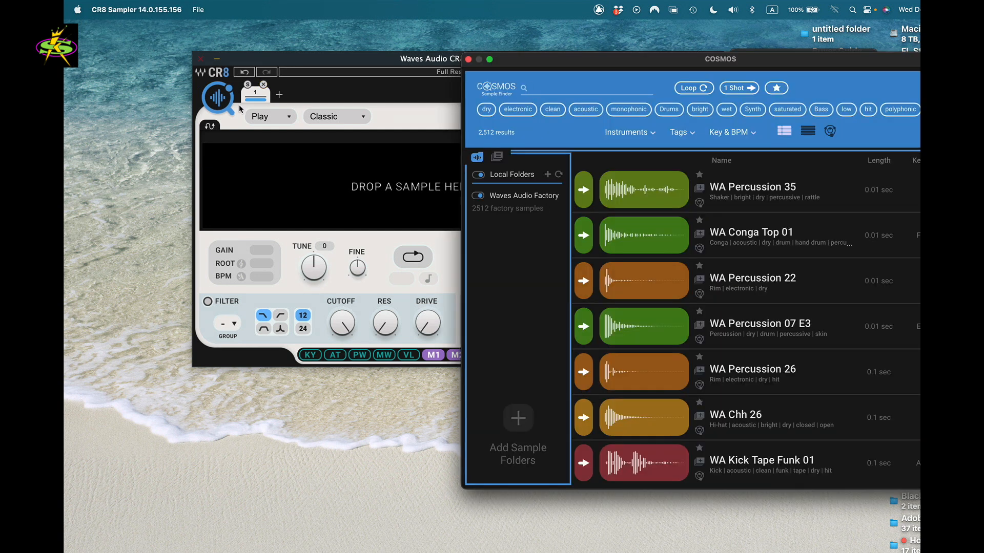
{"action": "left_click_drag", "start_coordinate": [601, 67], "coordinate": [347, 44]}
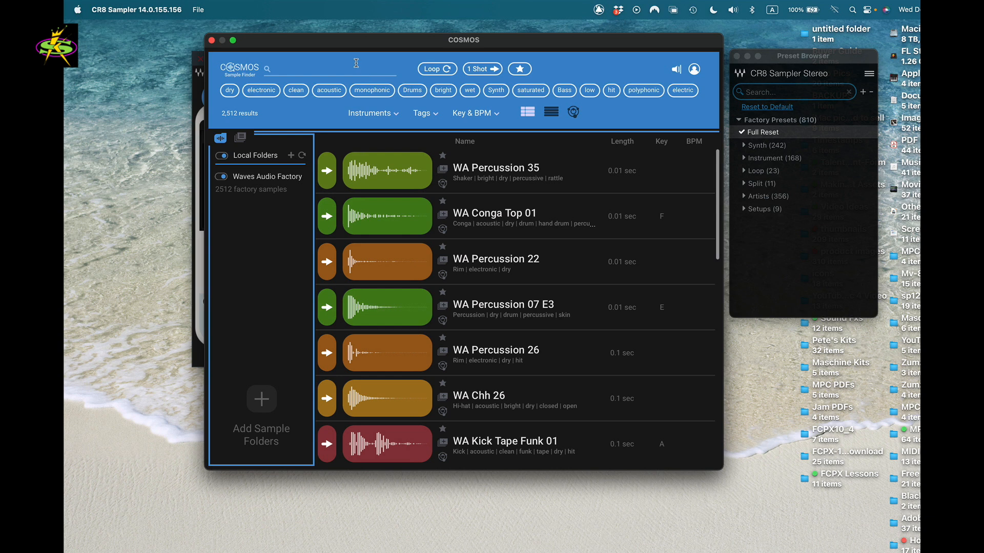
{"action": "type", "text": "808"}
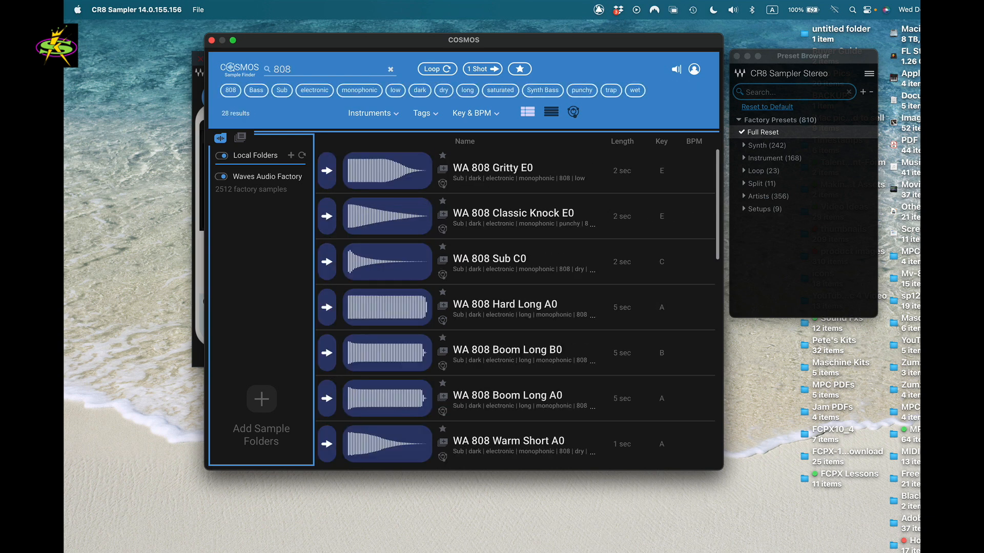
{"action": "key", "text": "Return"}
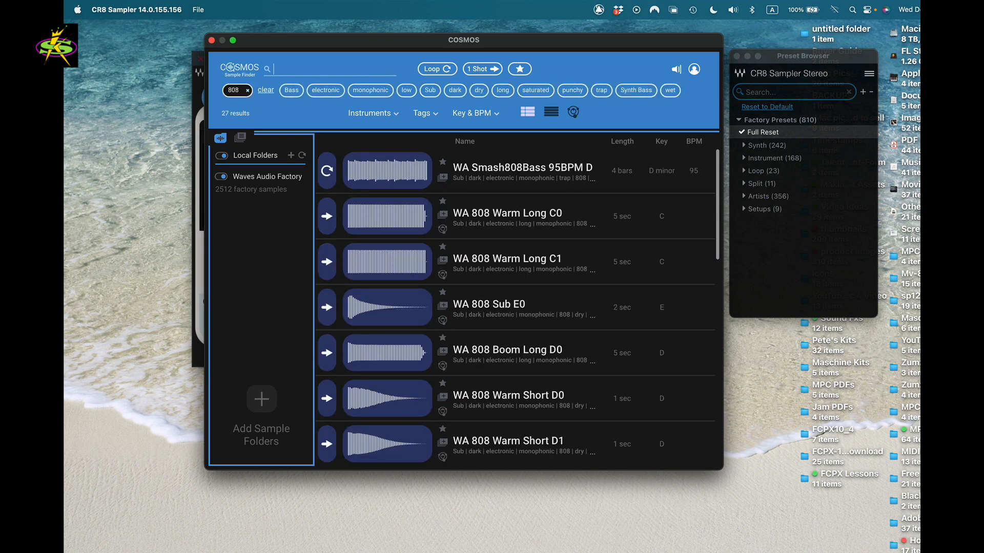
{"action": "type", "text": "sub"}
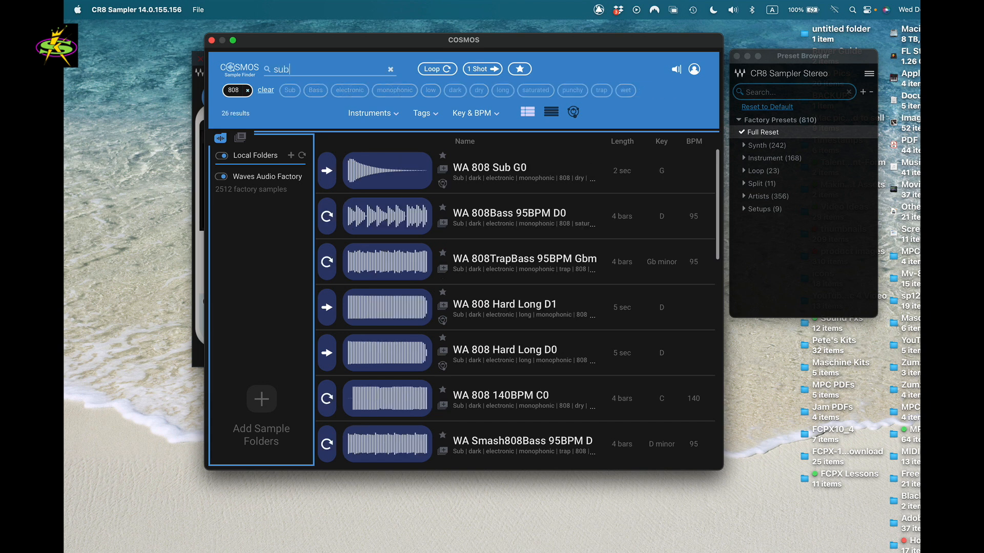
{"action": "key", "text": "Return"}
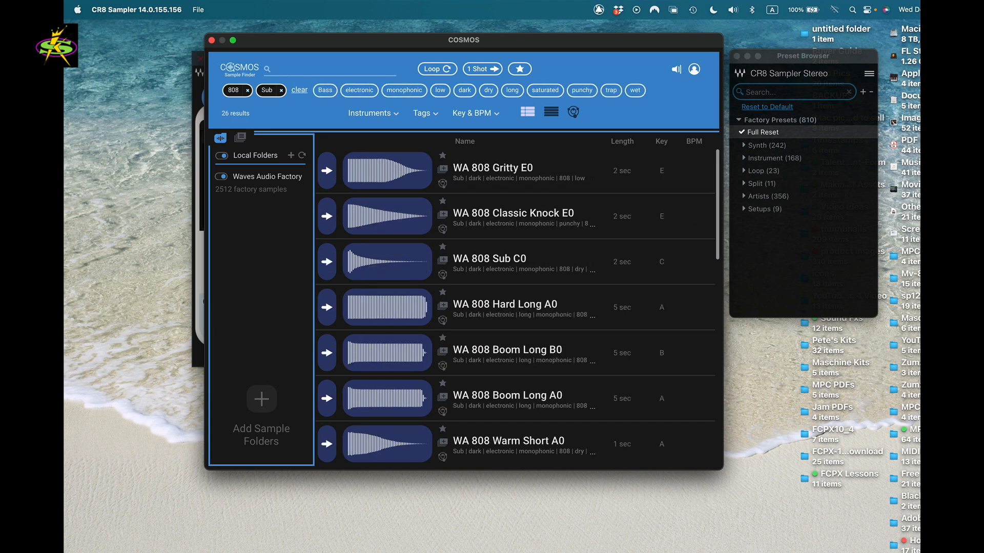
Audition the first five filtered 808 samples, from WA 808 Gritty E0 to WA 808 Boom Long B0.
{"action": "left_click", "coordinate": [328, 171]}
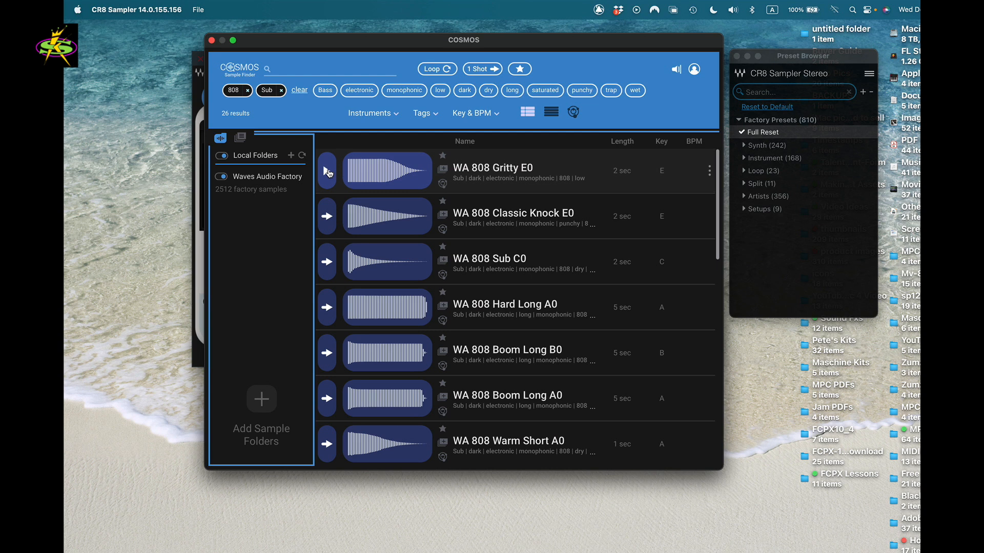
{"action": "left_click", "coordinate": [326, 216]}
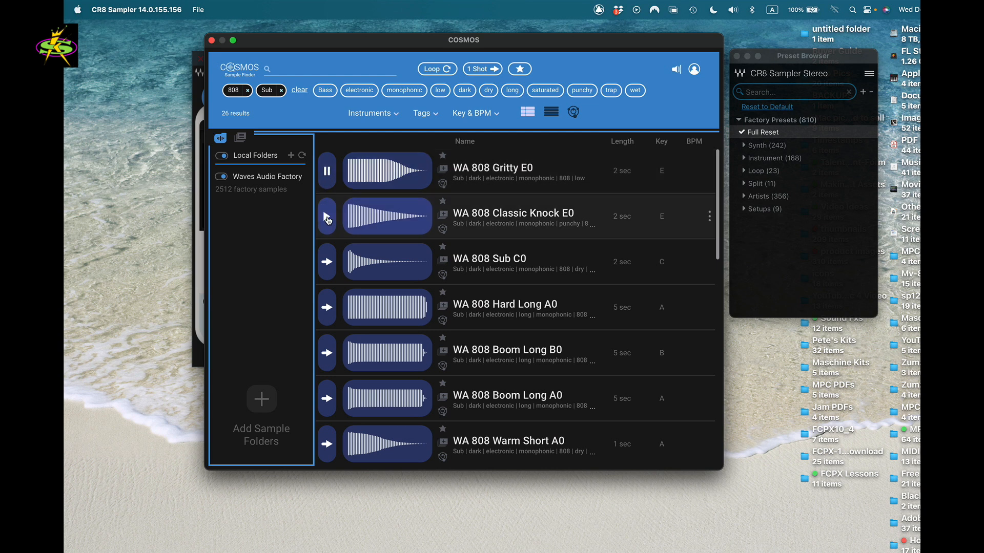
{"action": "left_click", "coordinate": [326, 262]}
{"action": "left_click", "coordinate": [329, 308]}
{"action": "left_click", "coordinate": [328, 353]}
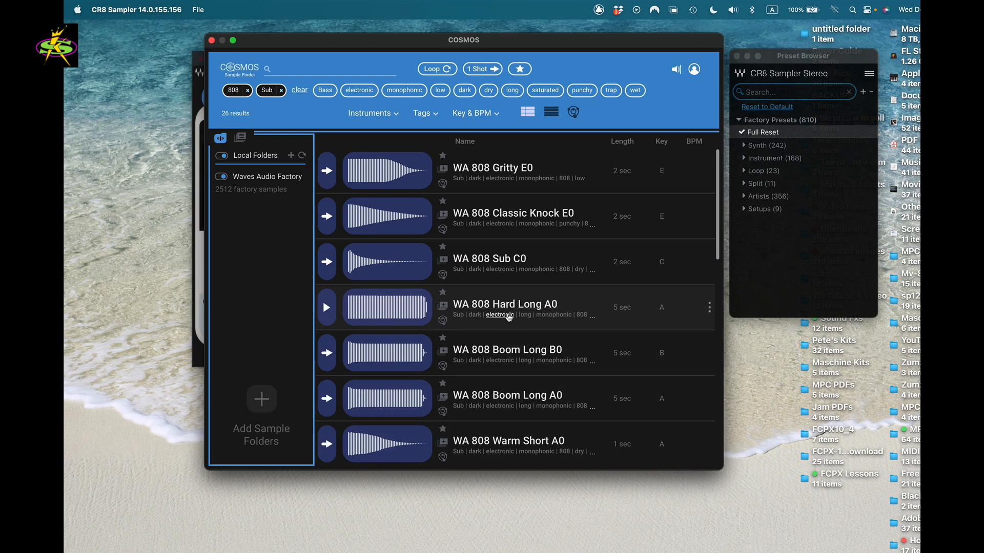
Arrange COSMOS and the sampler side by side and load WA 808 Boom Long B0 into the empty slot.
{"action": "left_click_drag", "start_coordinate": [384, 45], "coordinate": [647, 69]}
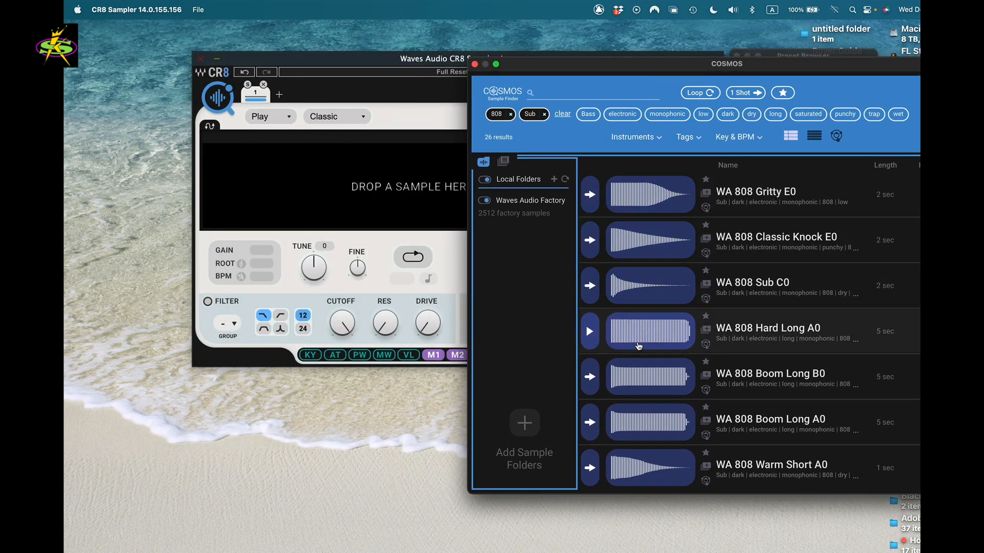
{"action": "left_click", "coordinate": [588, 382]}
{"action": "left_click_drag", "start_coordinate": [651, 378], "coordinate": [368, 178]}
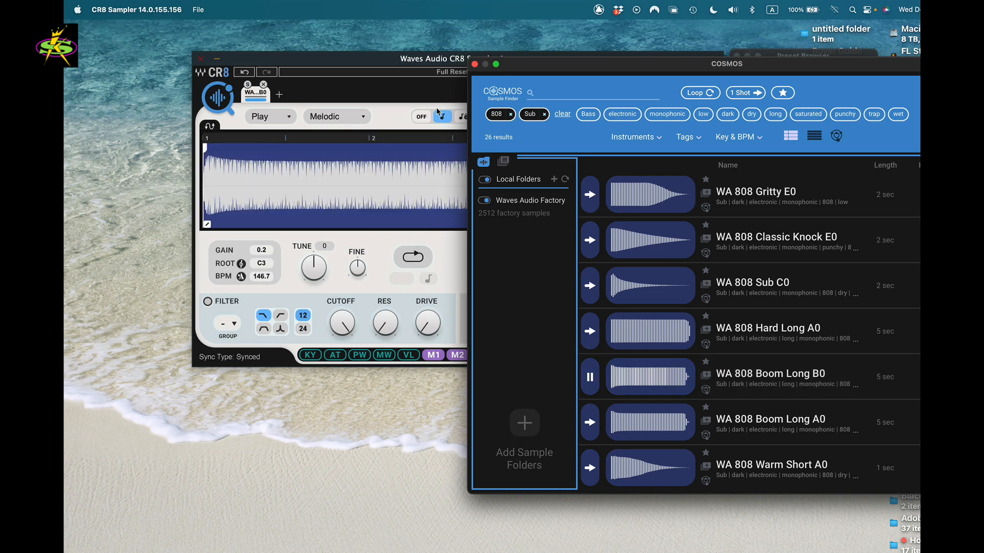
{"action": "left_click_drag", "start_coordinate": [394, 62], "coordinate": [314, 57]}
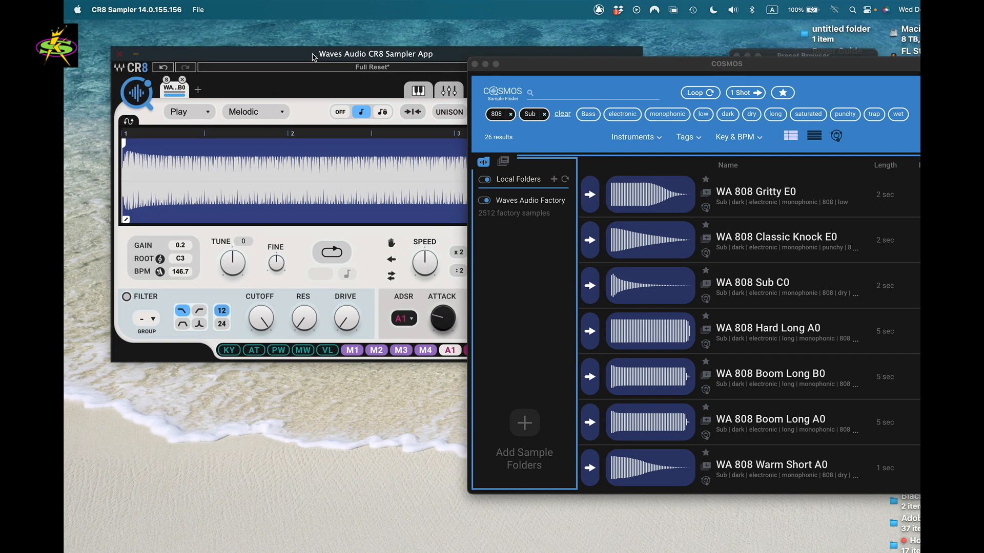
Clear the sample slot and load WA 808 Boom Long B0 again directly from the COSMOS results.
{"action": "left_click", "coordinate": [183, 81]}
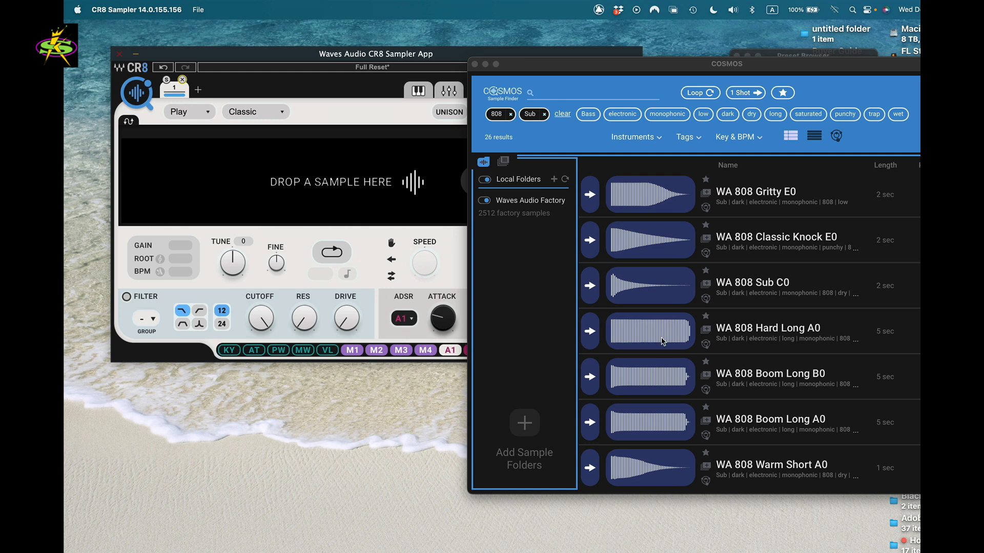
{"action": "left_click", "coordinate": [655, 380]}
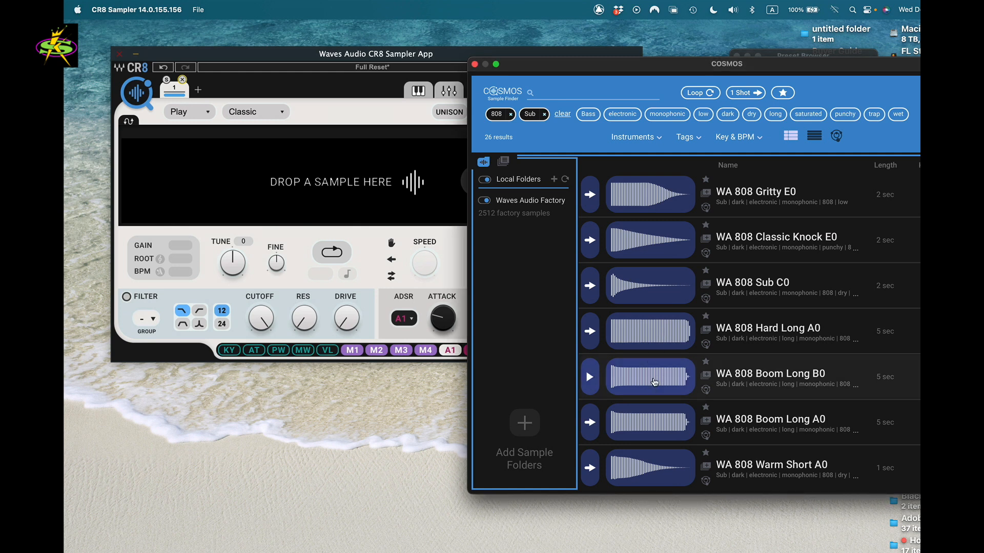
{"action": "double_click", "coordinate": [653, 384]}
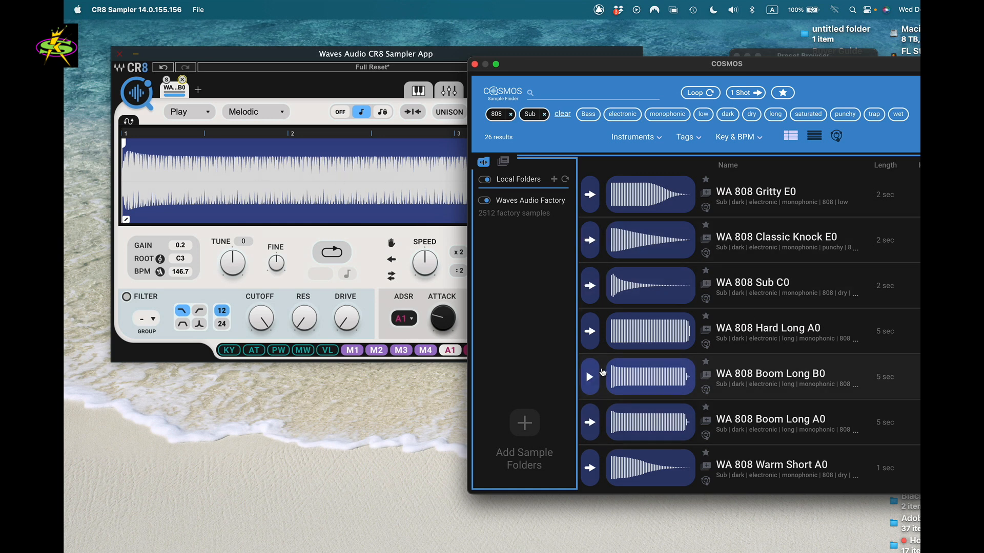
{"action": "left_click", "coordinate": [640, 334]}
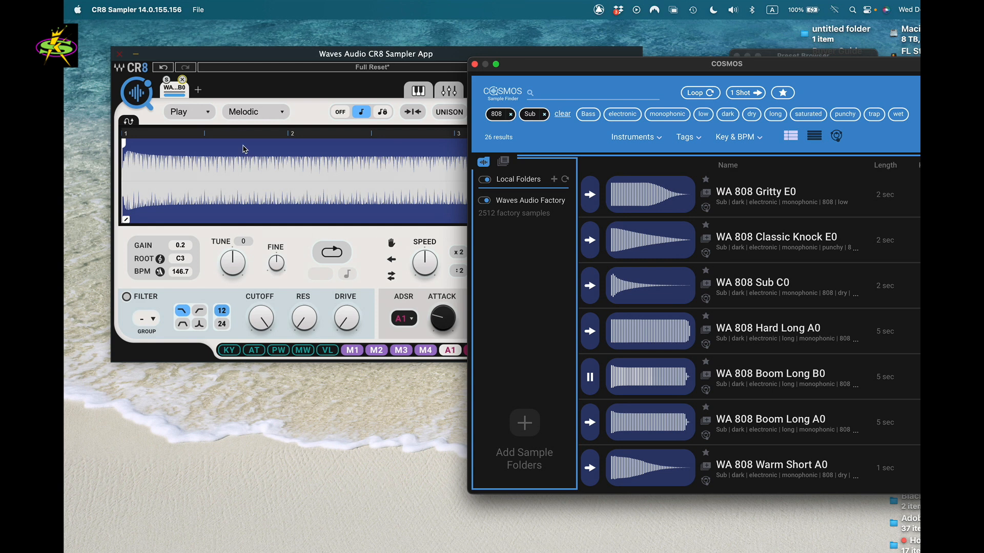
Add a second sample slot, preview WA 808 Warm Short A0 and load it there.
{"action": "left_click", "coordinate": [197, 90]}
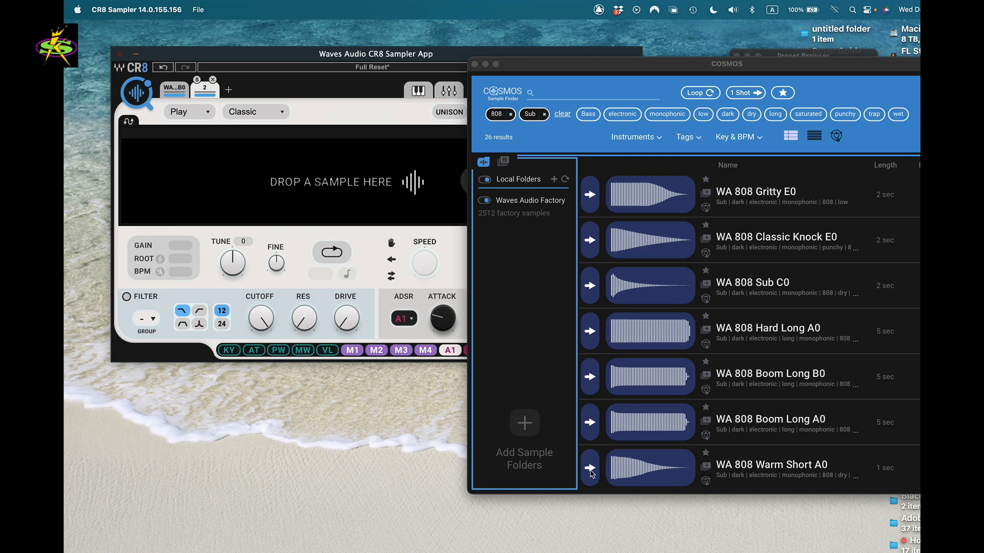
{"action": "left_click", "coordinate": [591, 474]}
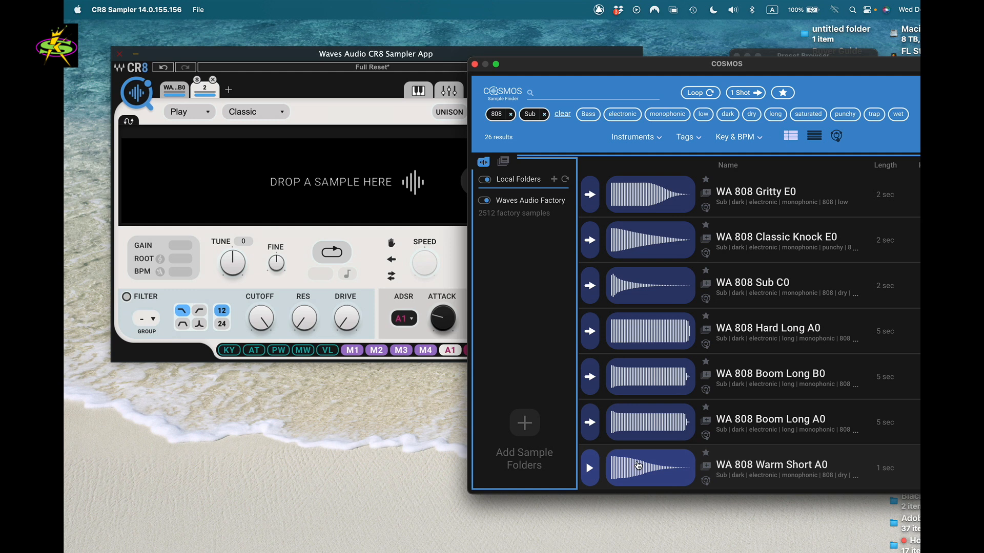
{"action": "left_click", "coordinate": [637, 464]}
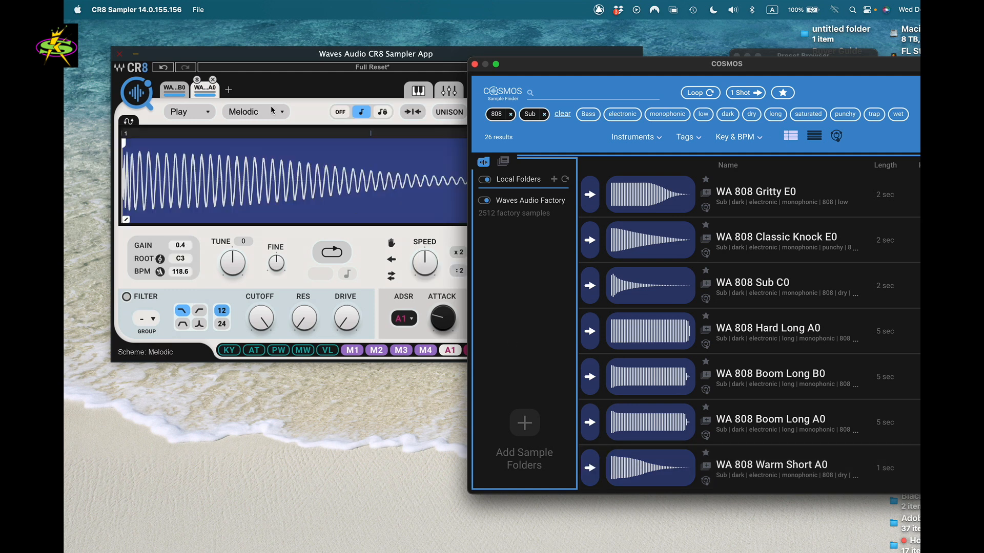
Add third and fourth slots holding WA 808 Classic Knock E0 and WA 808 Gritty E0, then close COSMOS.
{"action": "left_click", "coordinate": [233, 91]}
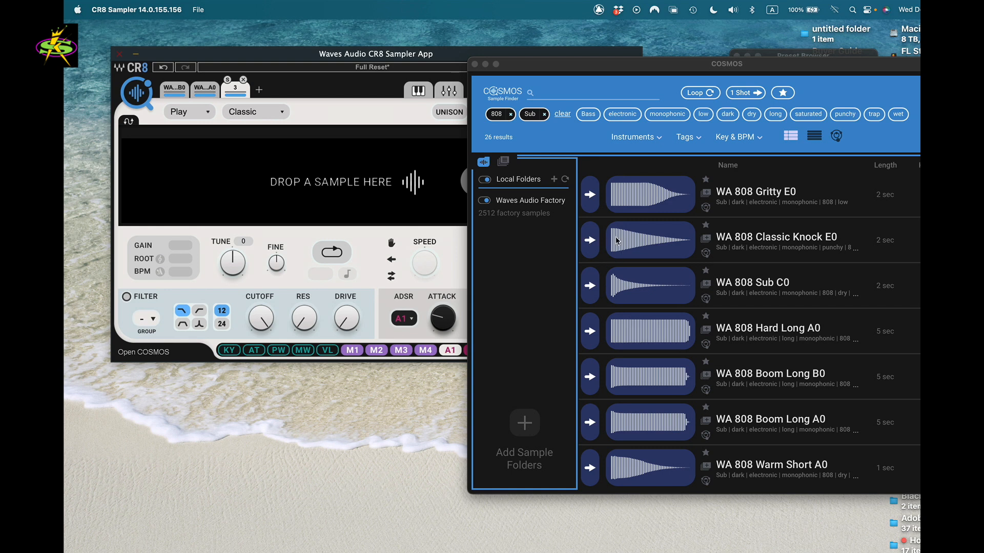
{"action": "left_click", "coordinate": [620, 241]}
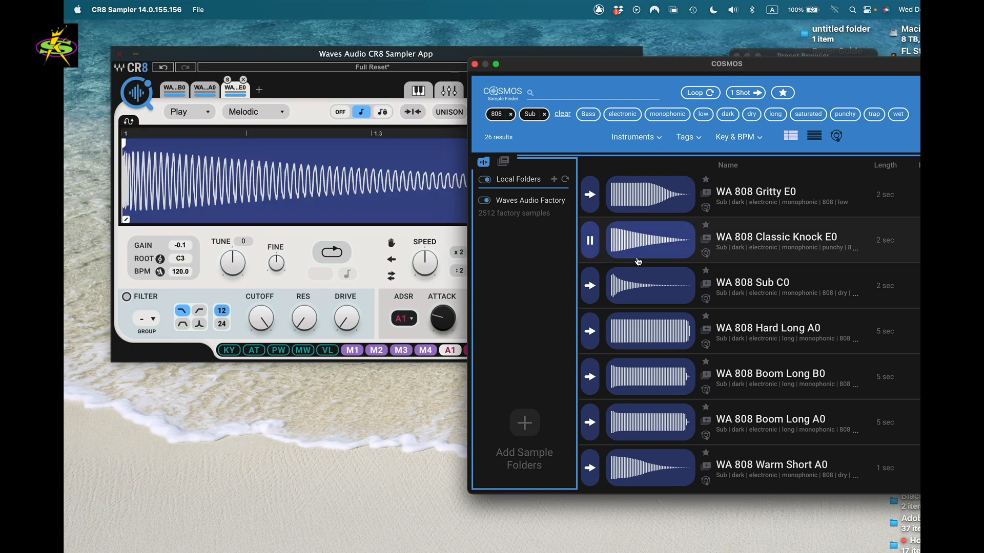
{"action": "left_click", "coordinate": [259, 90]}
{"action": "left_click", "coordinate": [632, 201]}
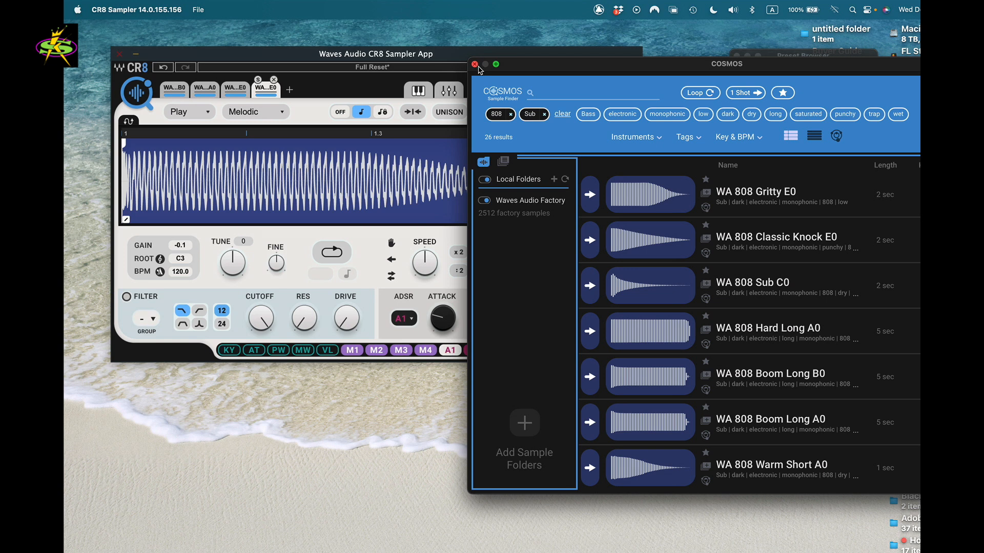
{"action": "left_click", "coordinate": [475, 65]}
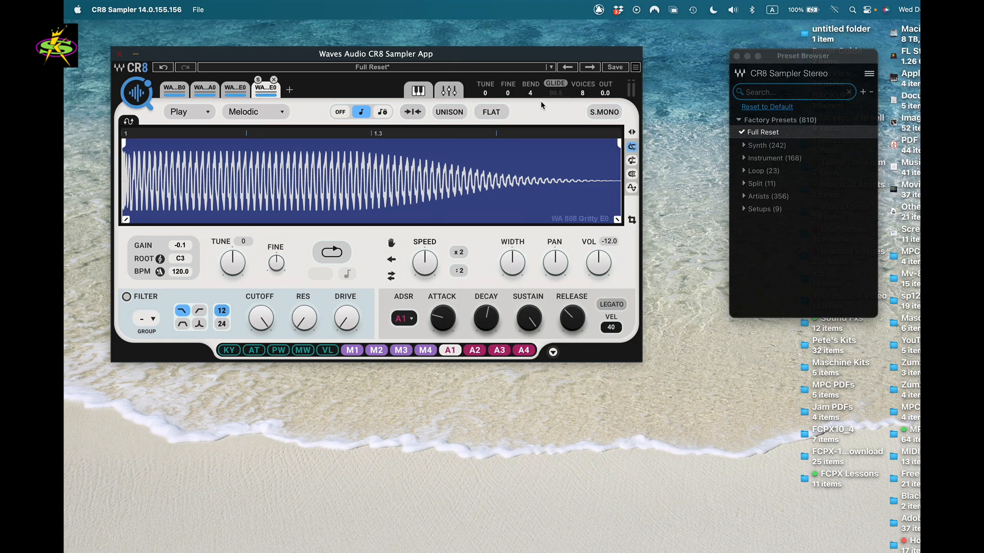
{"action": "left_click_drag", "start_coordinate": [539, 60], "coordinate": [622, 100]}
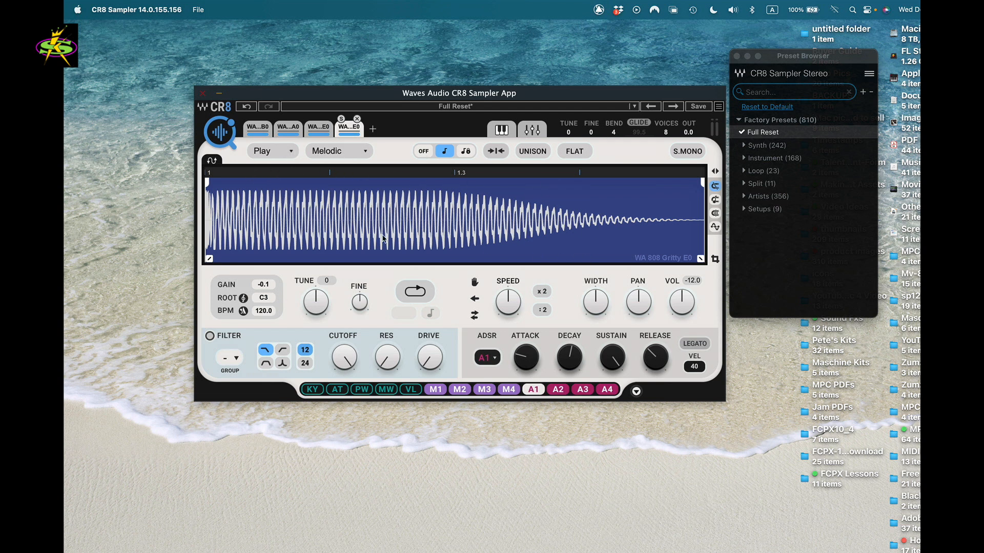
Review the first sample slot and the keyboard zones, and audition the four layered 808 samples on the zone keyboard.
{"action": "left_click", "coordinate": [260, 128]}
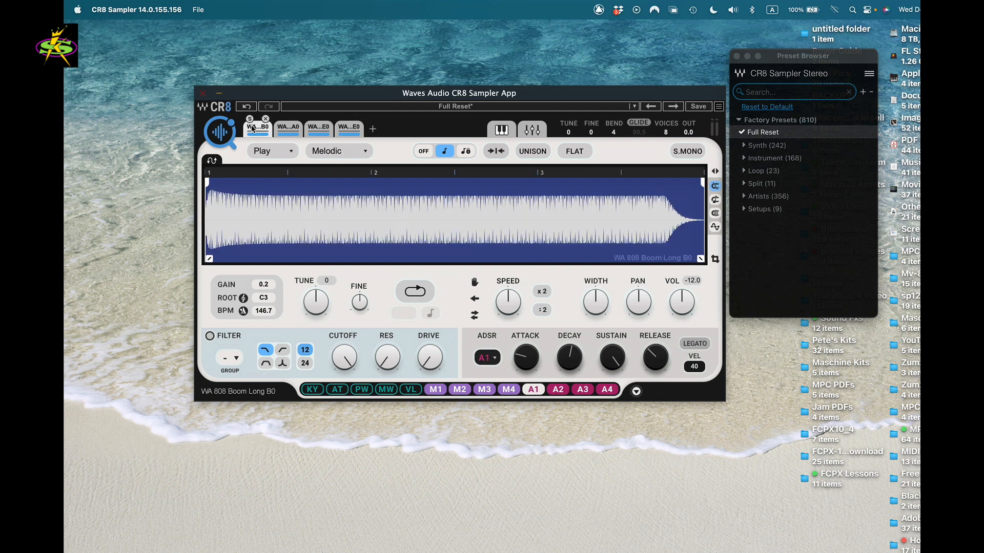
{"action": "left_click", "coordinate": [496, 132]}
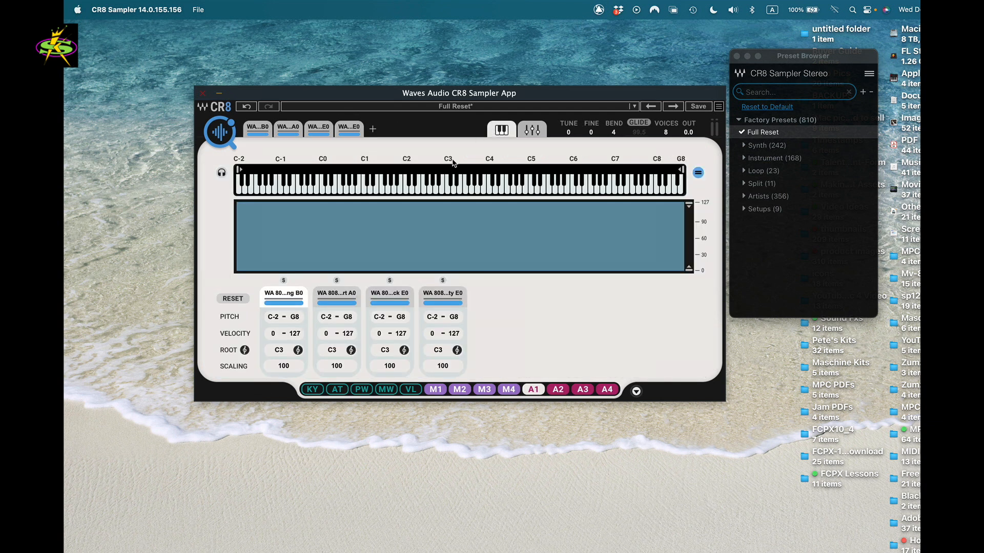
{"action": "left_click", "coordinate": [432, 191]}
{"action": "left_click", "coordinate": [432, 191]}
{"action": "left_click", "coordinate": [432, 191]}
{"action": "left_click", "coordinate": [424, 192]}
Solo the WA 808 Boom Long B0 slot and audition it alone on the zone keyboard.
{"action": "left_click", "coordinate": [257, 128]}
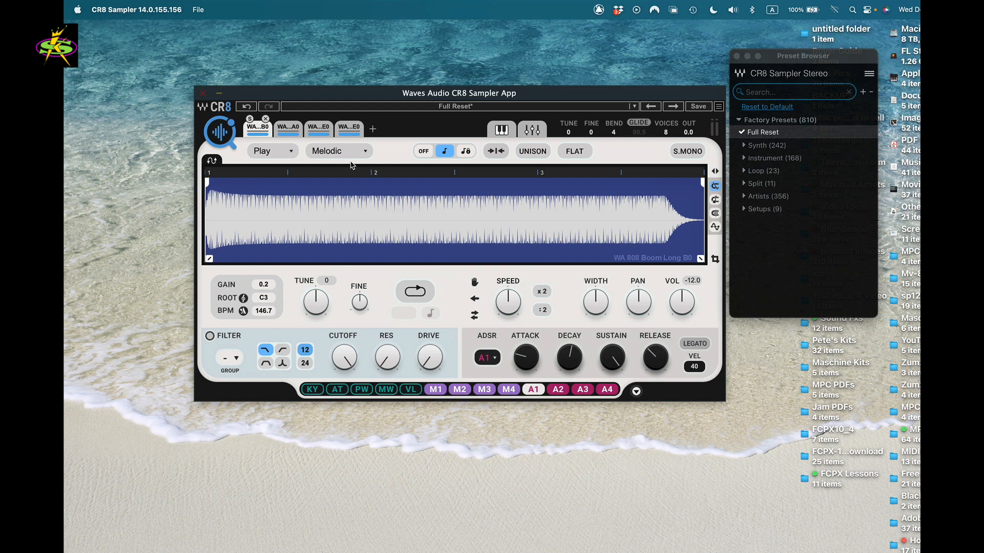
{"action": "left_click", "coordinate": [250, 120]}
{"action": "left_click", "coordinate": [502, 130]}
{"action": "left_click", "coordinate": [448, 190]}
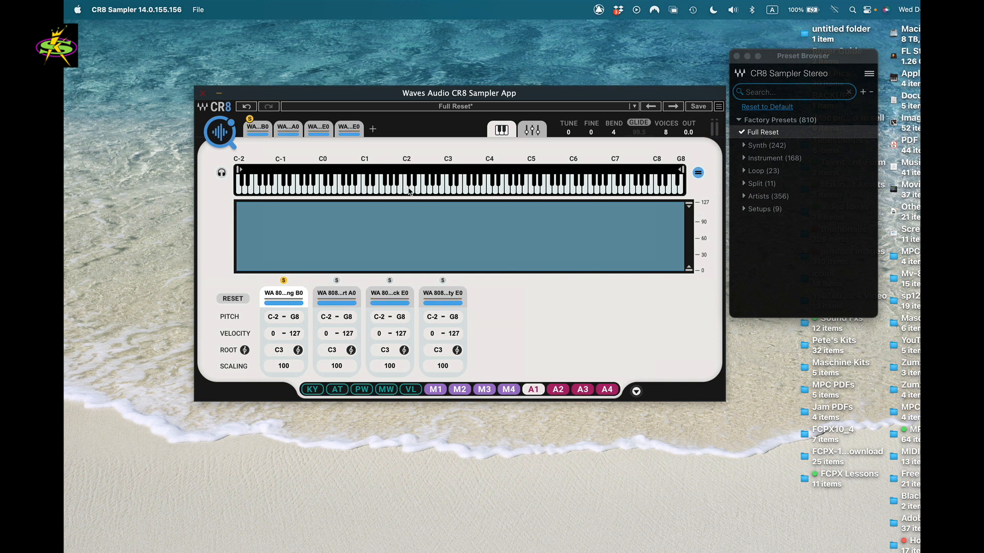
Audition several notes of the soloed WA 808 Boom Long B0 sample around the middle of the zone keyboard.
{"action": "left_click", "coordinate": [407, 192]}
{"action": "left_click", "coordinate": [425, 191]}
{"action": "left_click", "coordinate": [417, 192]}
{"action": "left_click", "coordinate": [429, 190]}
{"action": "mouse_move", "coordinate": [435, 190]}
{"action": "left_mouse_down"}
{"action": "mouse_move", "coordinate": [501, 189]}
{"action": "mouse_move", "coordinate": [455, 190]}
{"action": "left_mouse_up"}
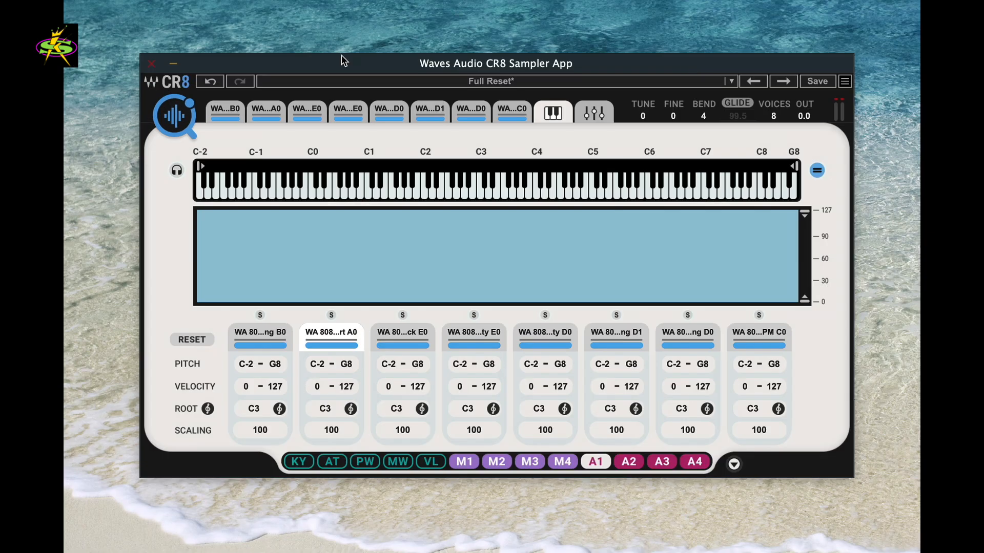
Solo the first of the eight sample slots and audition it on the zone keyboard, followed by all slots layered.
{"action": "left_click", "coordinate": [226, 105]}
{"action": "left_click", "coordinate": [214, 98]}
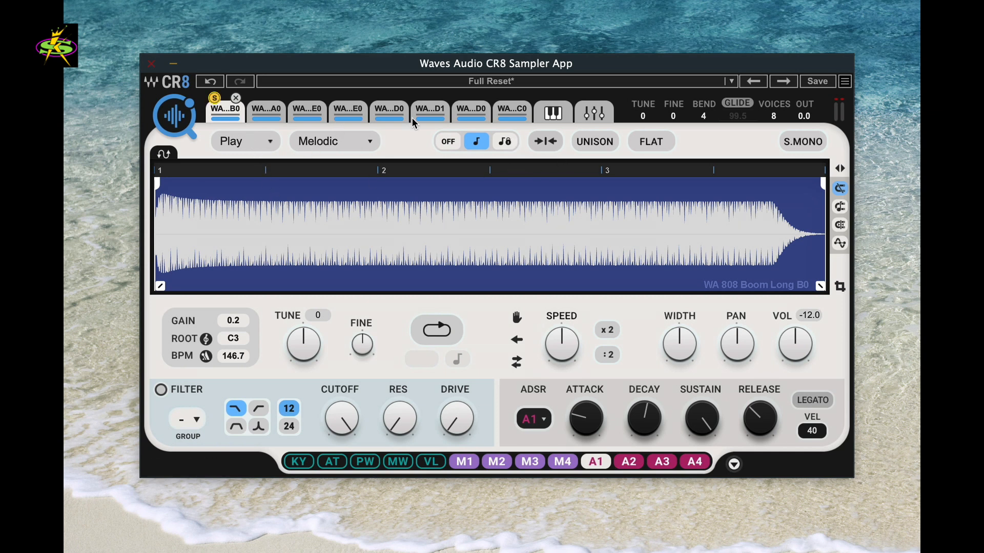
{"action": "left_click", "coordinate": [547, 112]}
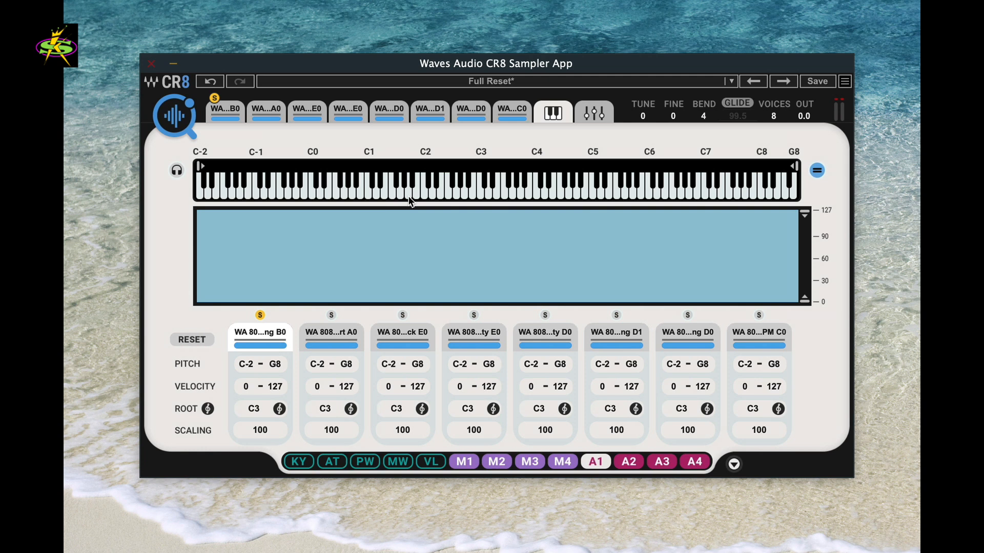
{"action": "left_click", "coordinate": [474, 189]}
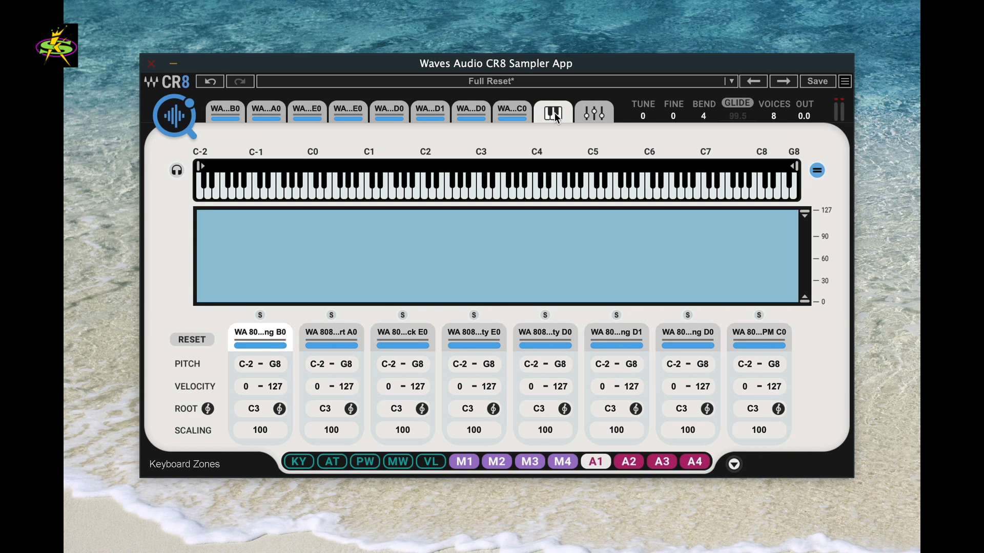
{"action": "left_click", "coordinate": [424, 191]}
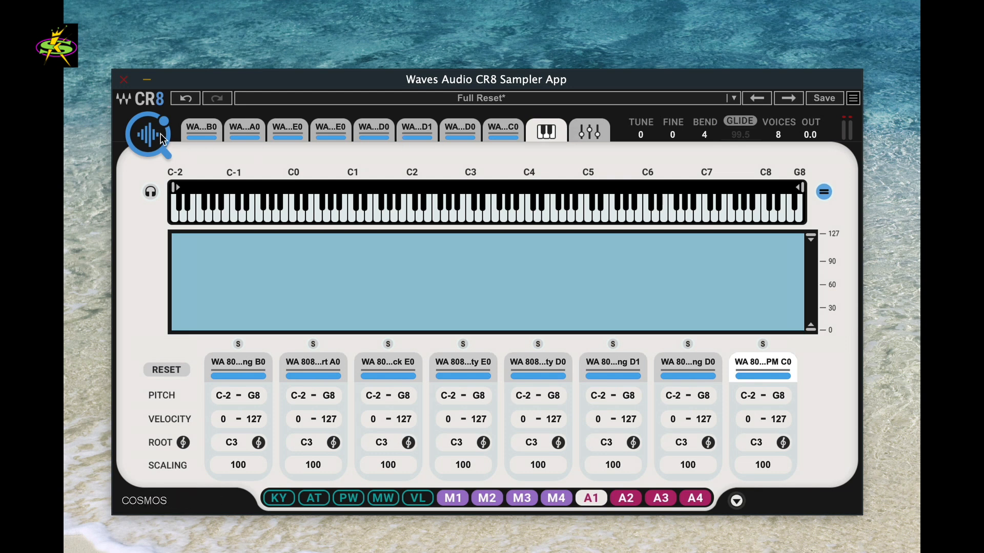
Inspect the first sample slot, and audition individual slots on the zone keyboard by soloing the sixth, seventh and fourth in turn.
{"action": "left_click", "coordinate": [194, 127]}
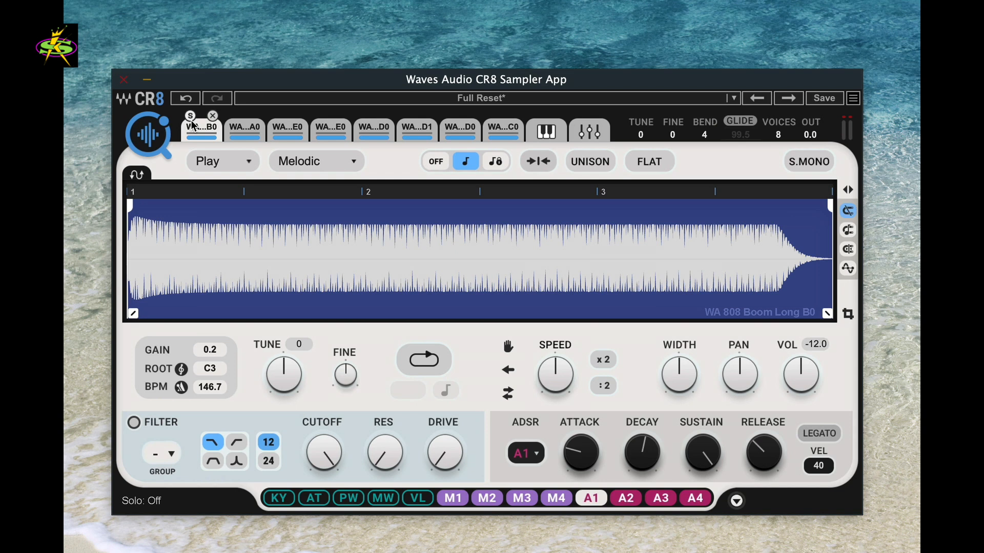
{"action": "left_click", "coordinate": [548, 135]}
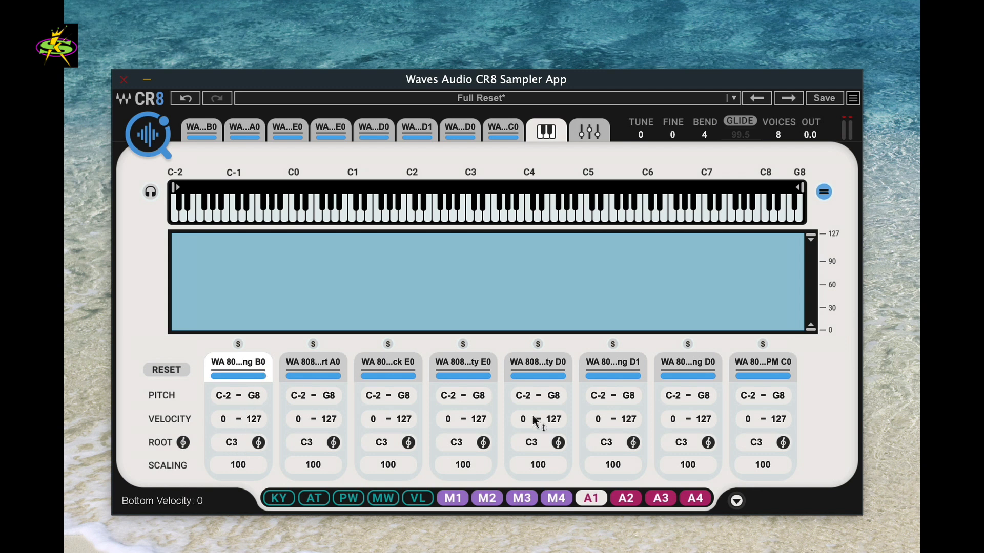
{"action": "left_click", "coordinate": [612, 344]}
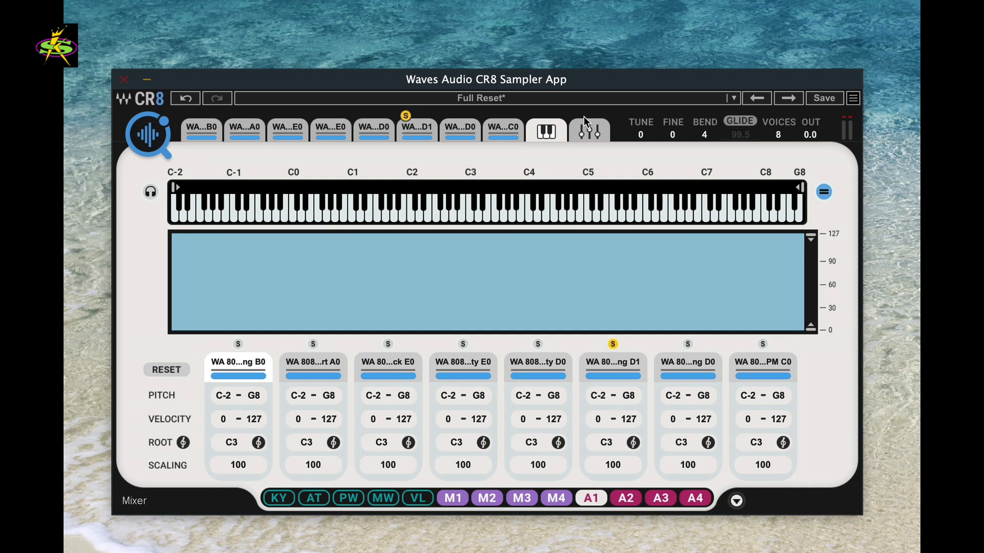
{"action": "left_click", "coordinate": [487, 205]}
{"action": "left_click", "coordinate": [687, 344]}
{"action": "left_click", "coordinate": [439, 220]}
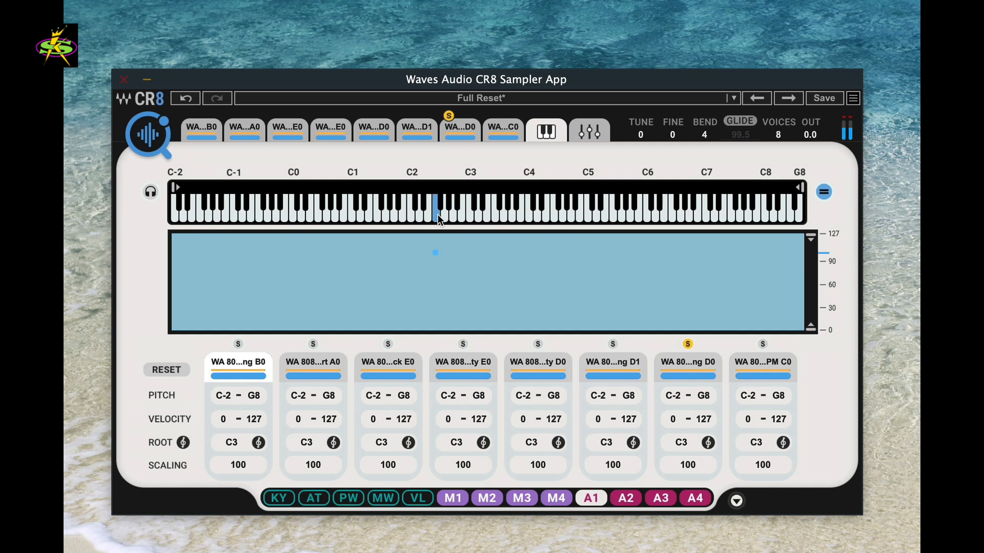
{"action": "left_click", "coordinate": [463, 344]}
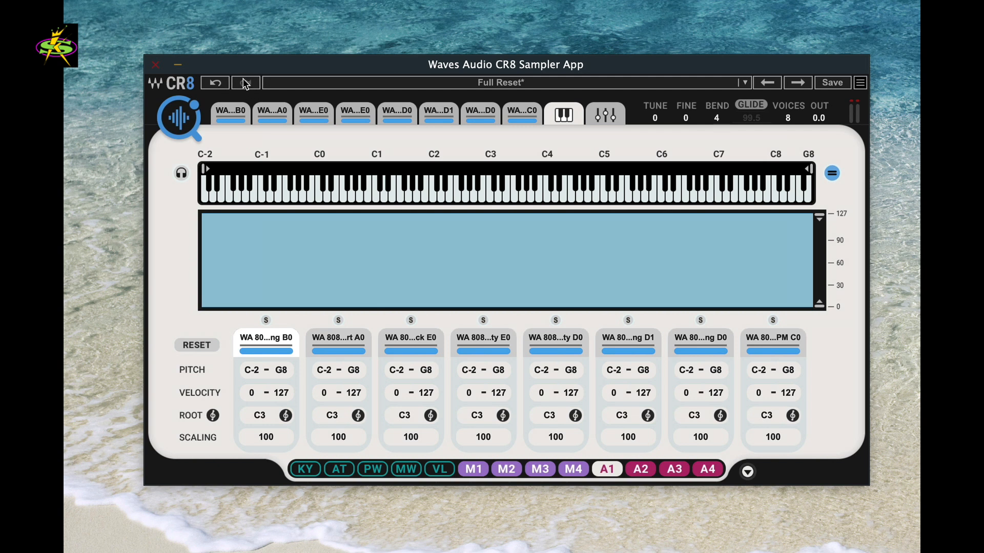
Undo six recent changes and redo five of them.
{"action": "left_click", "coordinate": [215, 83]}
{"action": "left_click", "coordinate": [214, 84]}
{"action": "left_click", "coordinate": [215, 84]}
{"action": "left_click", "coordinate": [215, 85]}
{"action": "left_click", "coordinate": [214, 85]}
{"action": "left_click", "coordinate": [215, 86]}
{"action": "left_click", "coordinate": [246, 84]}
{"action": "left_click", "coordinate": [246, 83]}
{"action": "left_click", "coordinate": [246, 83]}
{"action": "left_click", "coordinate": [246, 84]}
{"action": "left_click", "coordinate": [247, 86]}
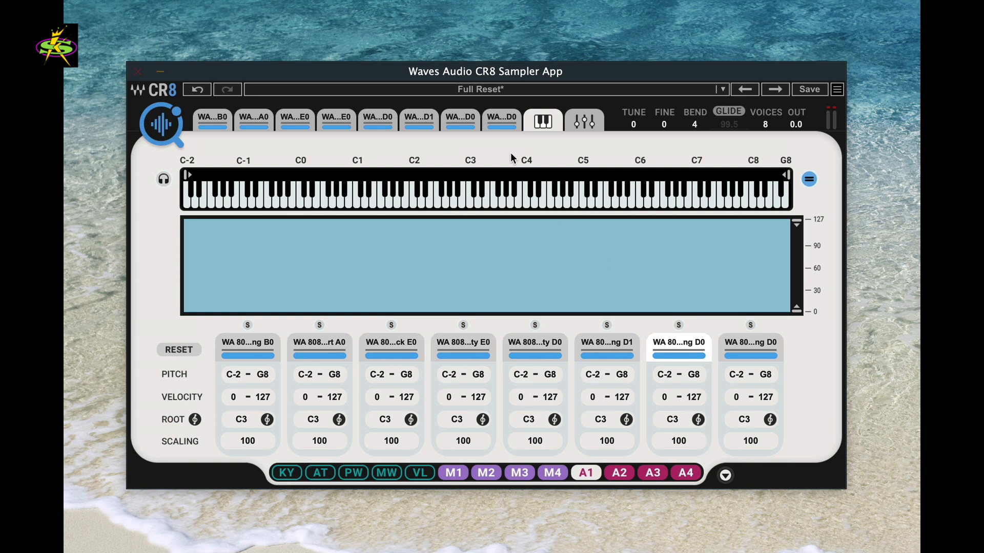
Remove the eighth sample slot, solo the seventh slot holding WA 808 Hard Long D0 and audition it on the zone keyboard.
{"action": "left_click", "coordinate": [495, 113]}
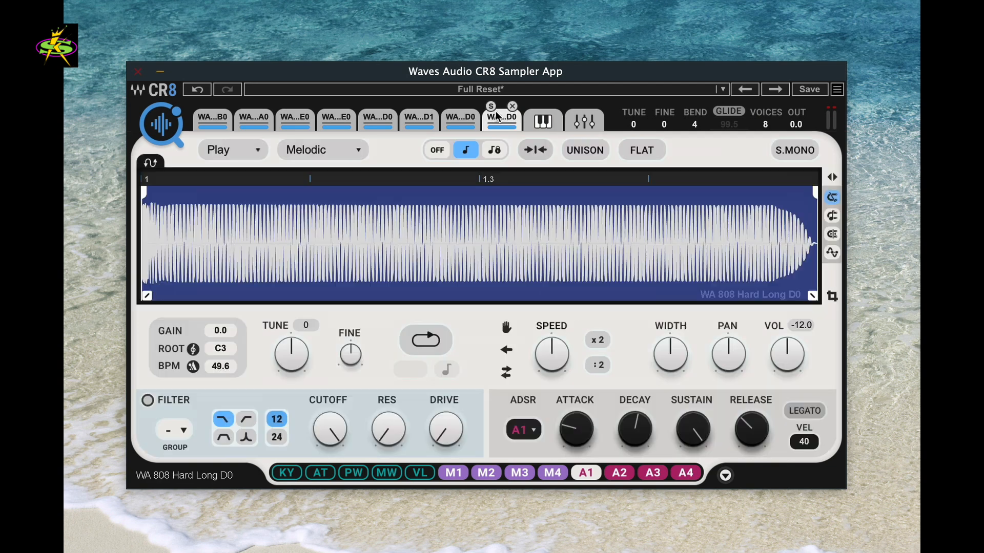
{"action": "left_click", "coordinate": [512, 107]}
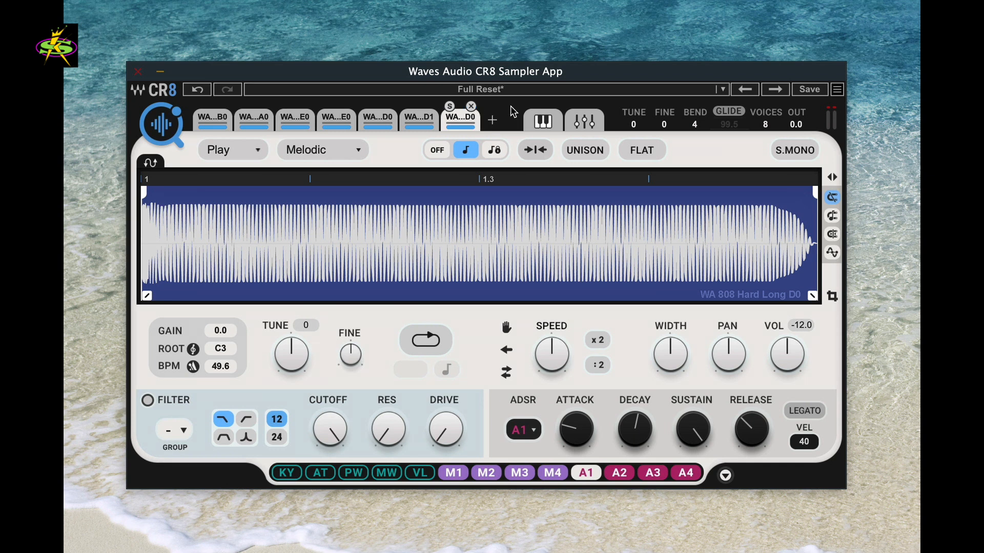
{"action": "left_click", "coordinate": [450, 107]}
{"action": "left_click", "coordinate": [544, 122]}
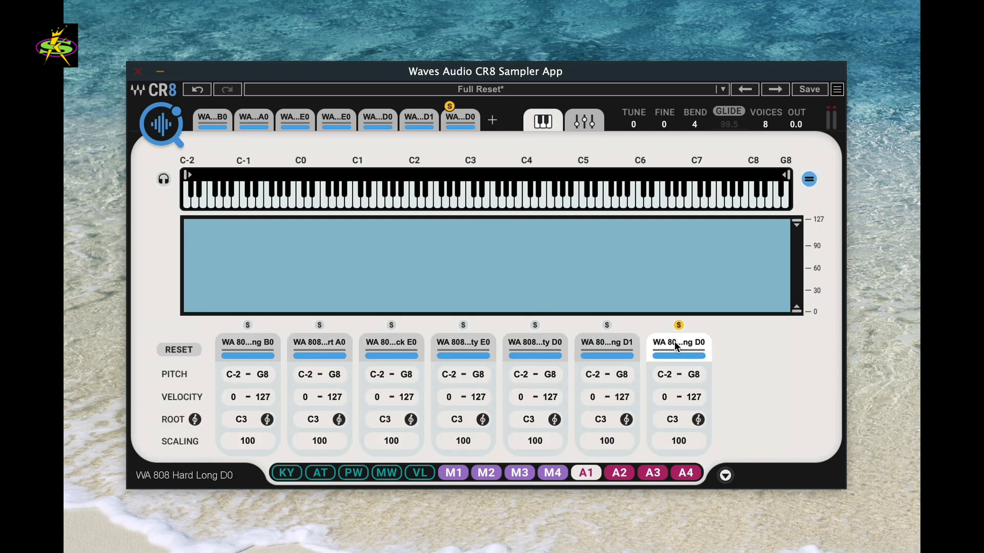
{"action": "left_click", "coordinate": [478, 203]}
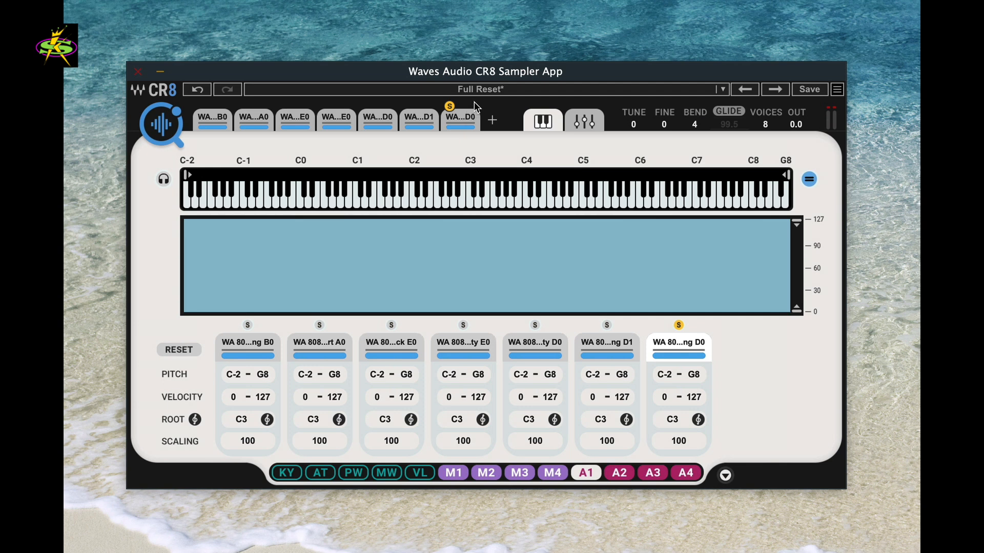
Copy the seventh slot's WA 808 Hard Long D0 into the empty eighth slot, and solo and audition the copy.
{"action": "left_click_drag", "start_coordinate": [461, 115], "coordinate": [492, 117]}
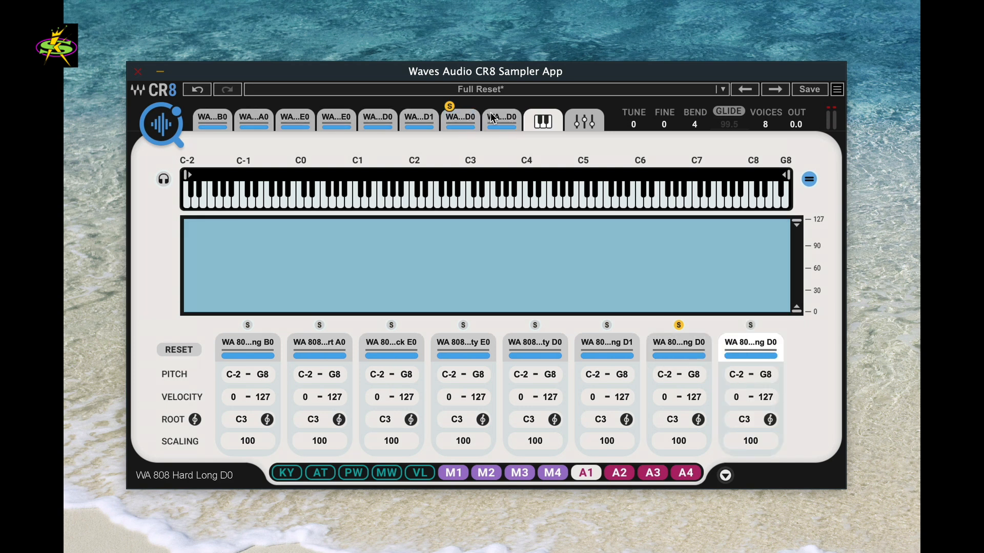
{"action": "left_click", "coordinate": [451, 107]}
{"action": "left_click", "coordinate": [493, 112]}
{"action": "left_click", "coordinate": [491, 107]}
{"action": "left_click", "coordinate": [545, 120]}
{"action": "left_click", "coordinate": [480, 204]}
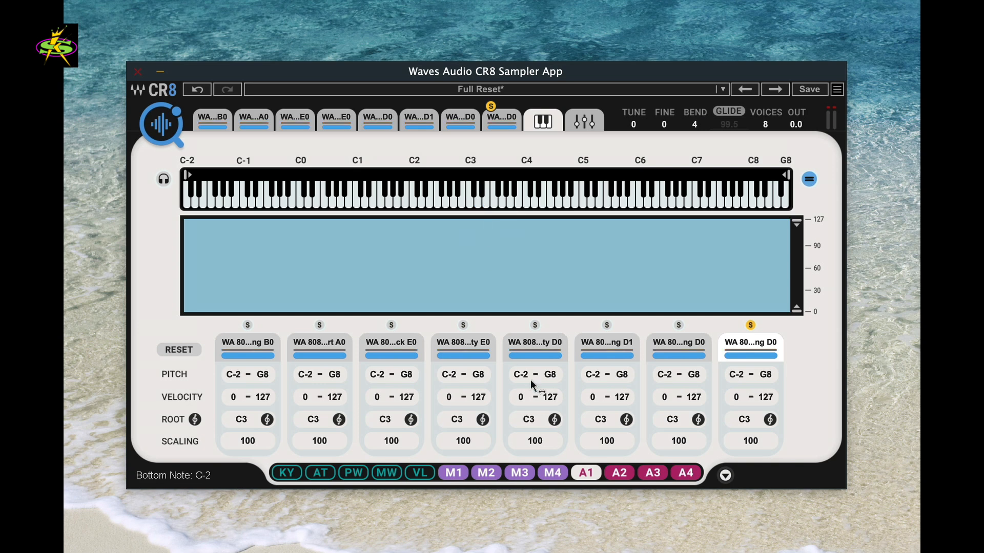
Turn off the eighth slot's solo and audition all eight layered samples on the zone keyboard.
{"action": "left_click", "coordinate": [751, 326]}
{"action": "left_click", "coordinate": [751, 325]}
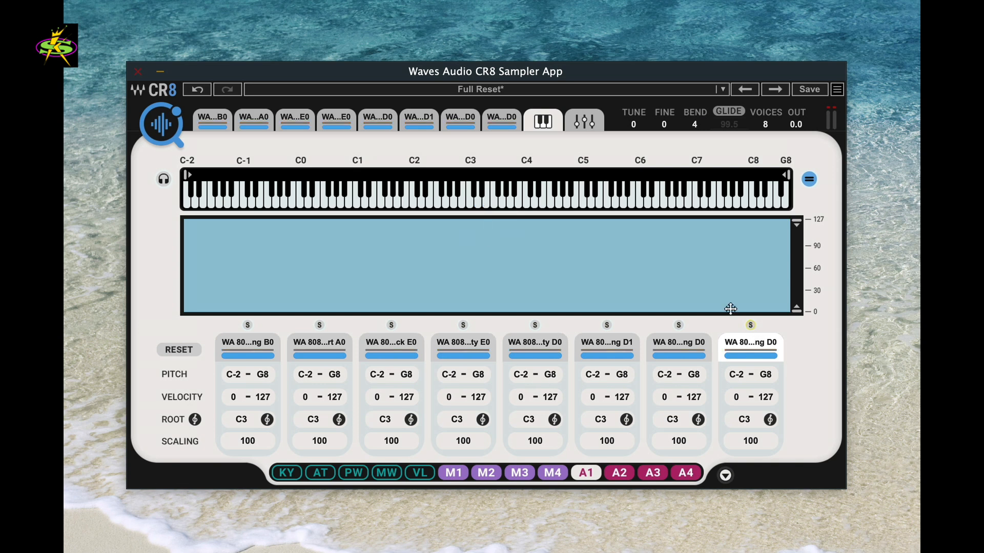
{"action": "left_click", "coordinate": [476, 199]}
Copy the eight-sample setup, load the Full Reset preset and paste the copied setup back into the sampler.
{"action": "left_click", "coordinate": [500, 92]}
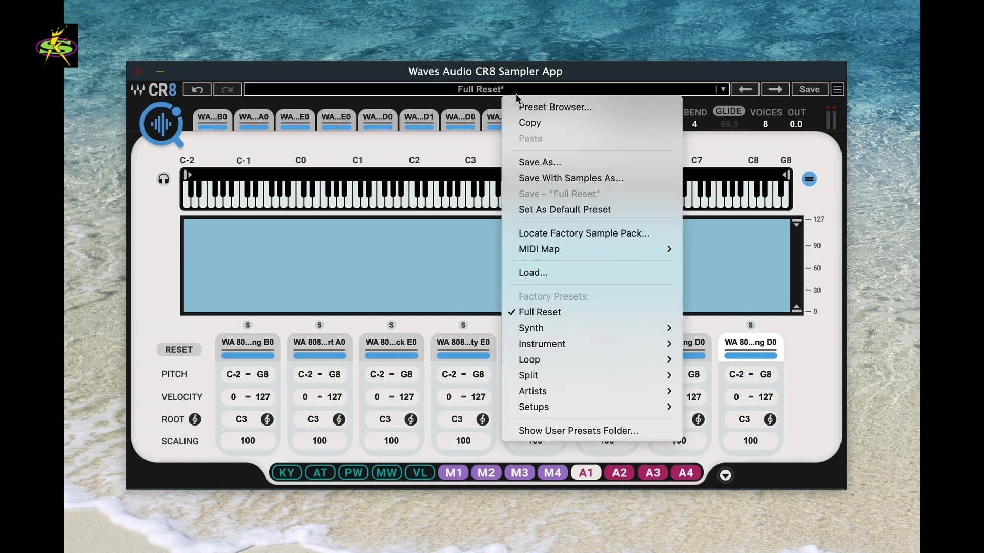
{"action": "left_click", "coordinate": [521, 123]}
{"action": "left_click", "coordinate": [494, 90]}
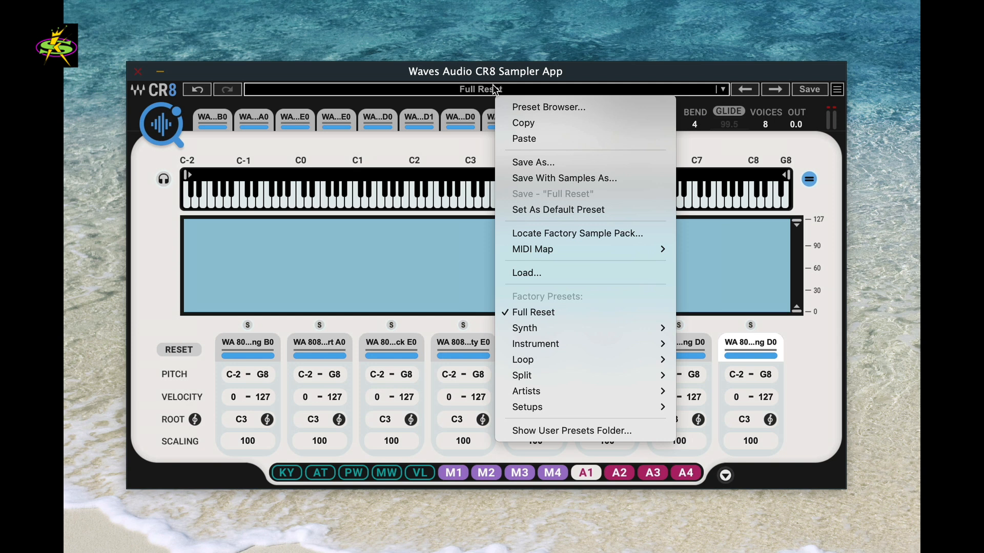
{"action": "left_click", "coordinate": [536, 313]}
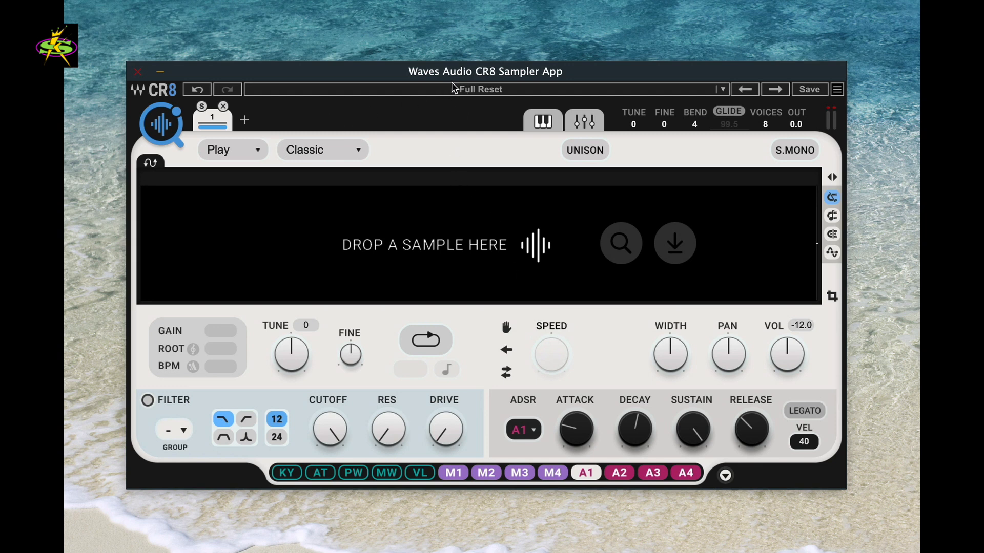
{"action": "left_click", "coordinate": [475, 88]}
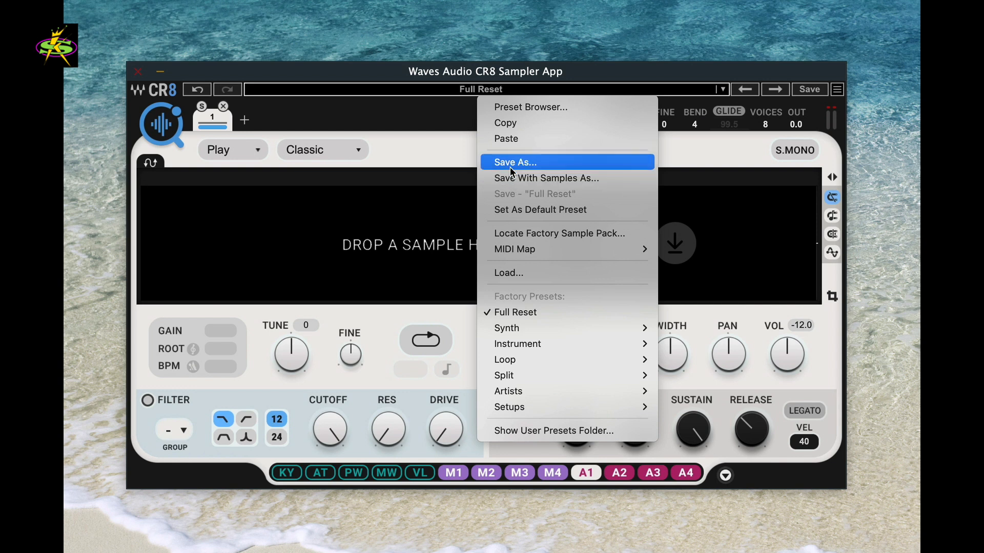
{"action": "left_click", "coordinate": [514, 141]}
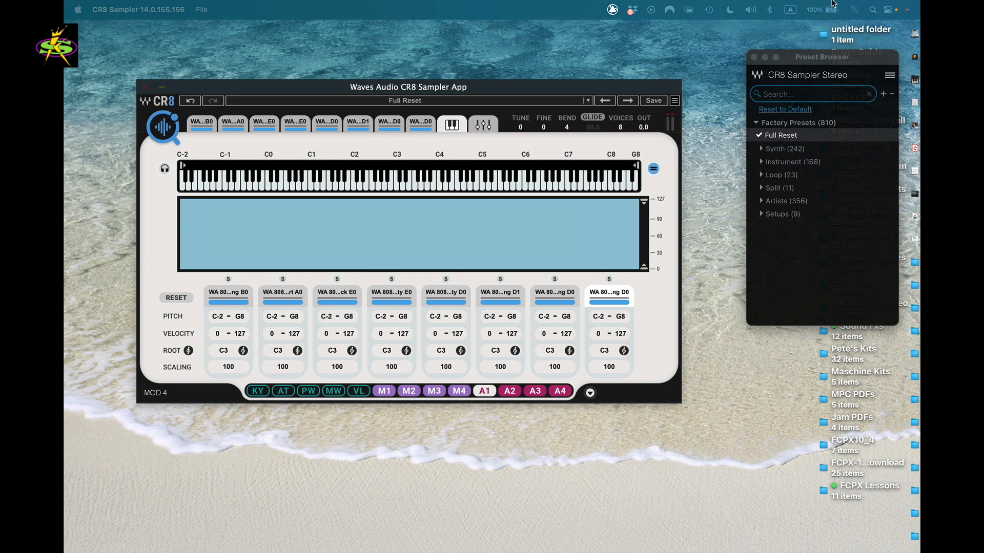
Reset the sampler with Full Reset, load the Synth Keys preset KS Ahava and audition it on the zone keyboard.
{"action": "left_click", "coordinate": [416, 102]}
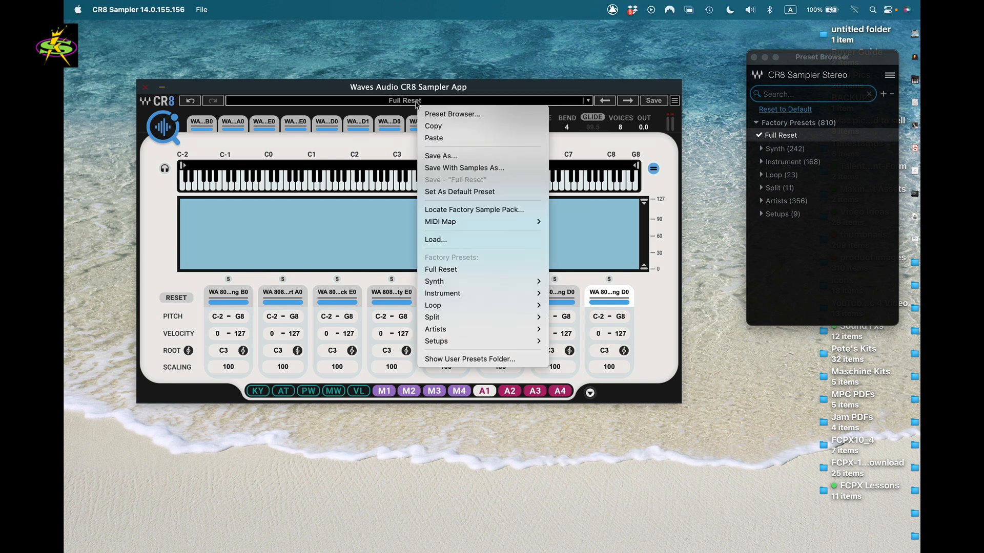
{"action": "left_click", "coordinate": [456, 270]}
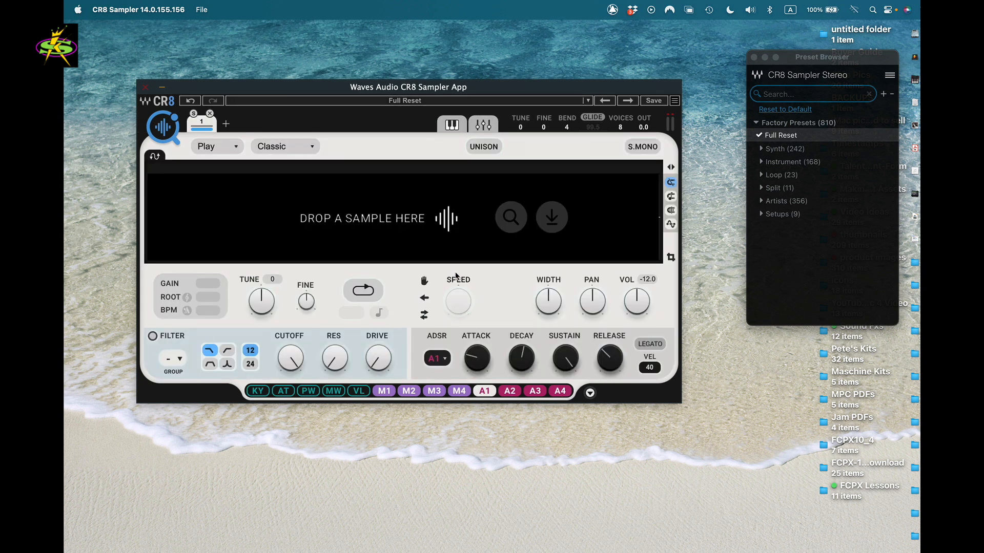
{"action": "left_click", "coordinate": [419, 102]}
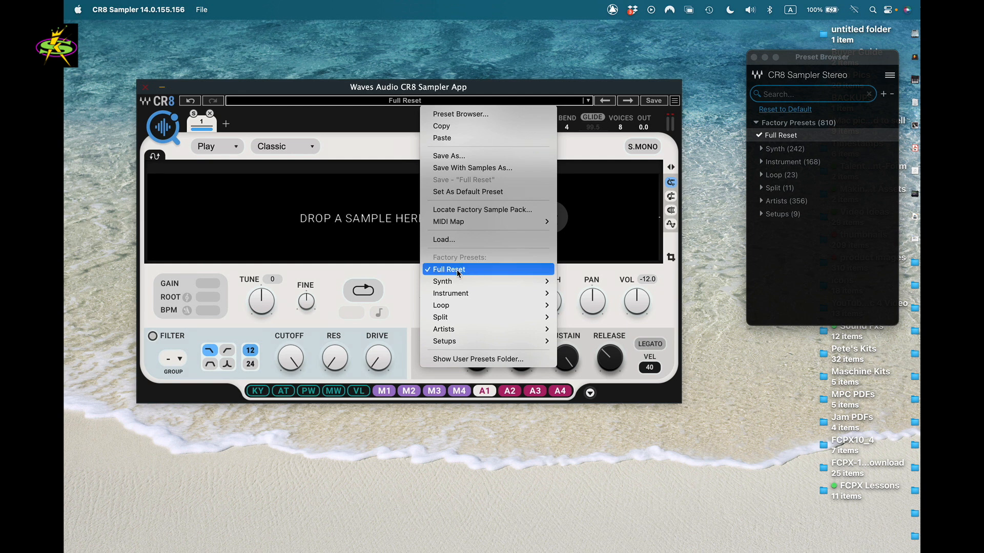
{"action": "mouse_move", "coordinate": [457, 282]}
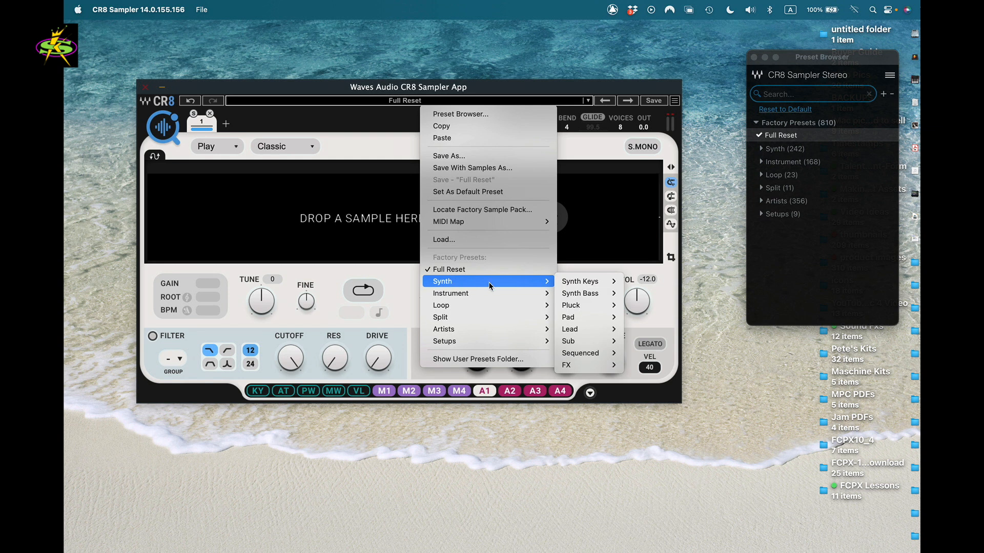
{"action": "mouse_move", "coordinate": [575, 281]}
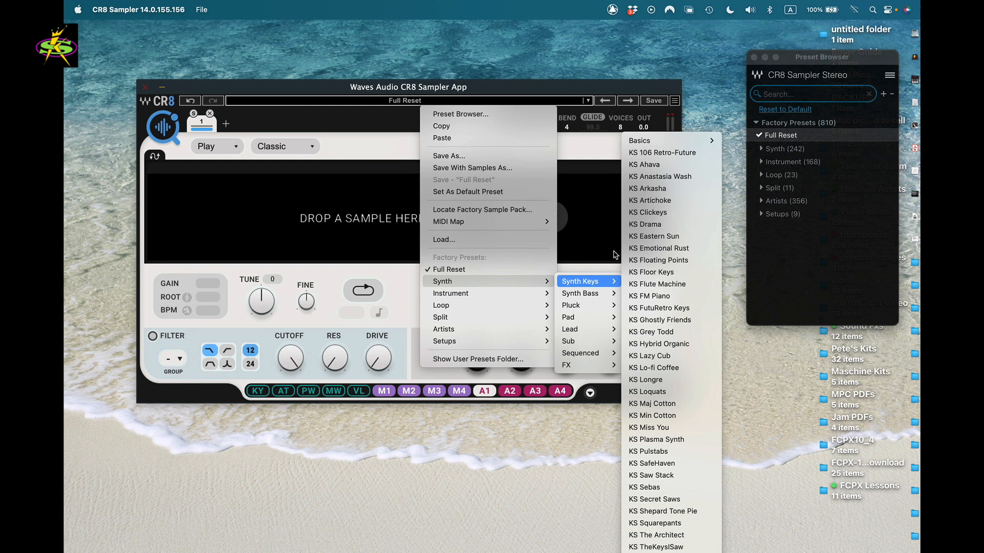
{"action": "left_click", "coordinate": [649, 168]}
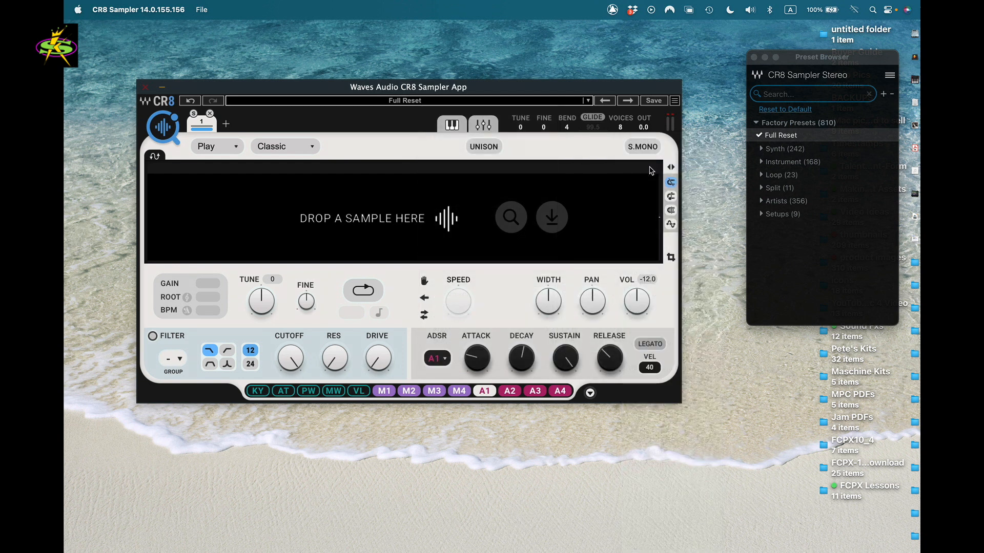
{"action": "left_click", "coordinate": [452, 124]}
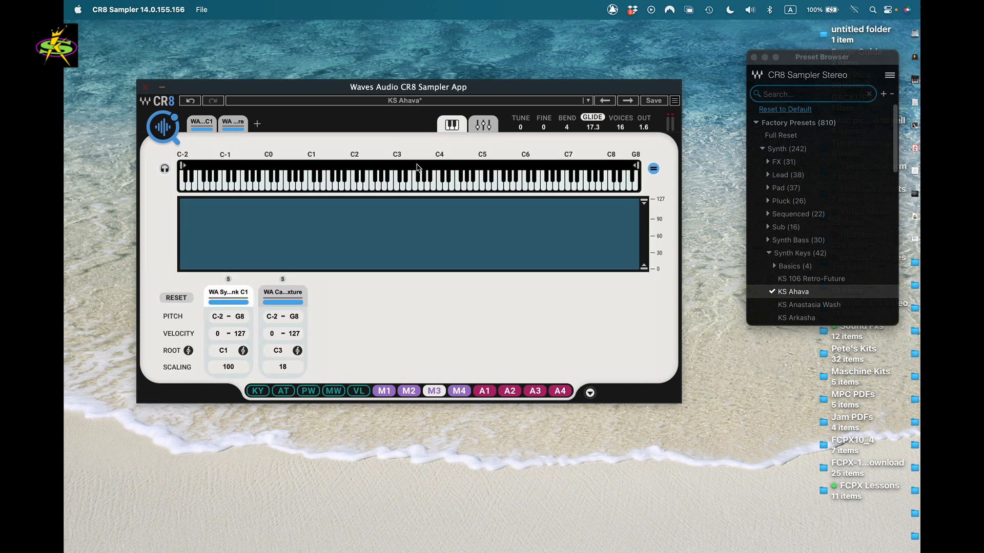
{"action": "left_click", "coordinate": [400, 183]}
Move the Preset Browser closer to the sampler, load the Synth Keys preset KS Arkasha and show its keyboard zones.
{"action": "left_click", "coordinate": [419, 102]}
{"action": "mouse_move", "coordinate": [429, 286]}
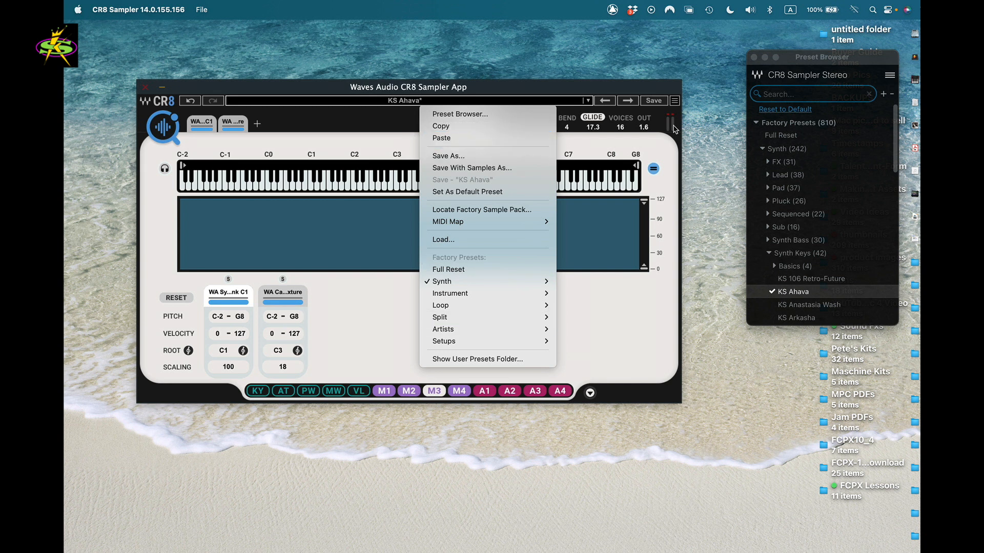
{"action": "left_click", "coordinate": [503, 102]}
{"action": "left_click_drag", "start_coordinate": [789, 62], "coordinate": [753, 96]}
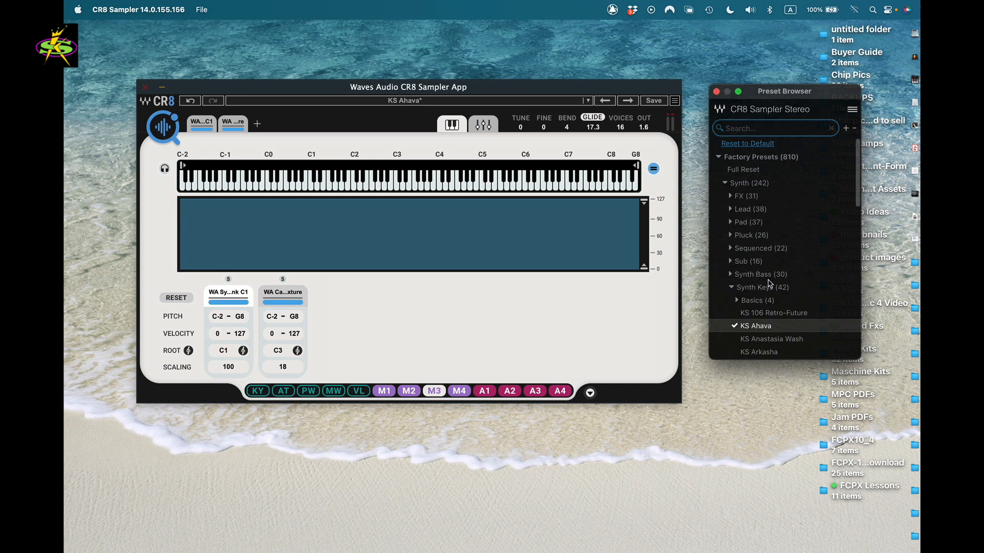
{"action": "scroll", "coordinate": [768, 283], "scroll_direction": "down", "scroll_amount": 3}
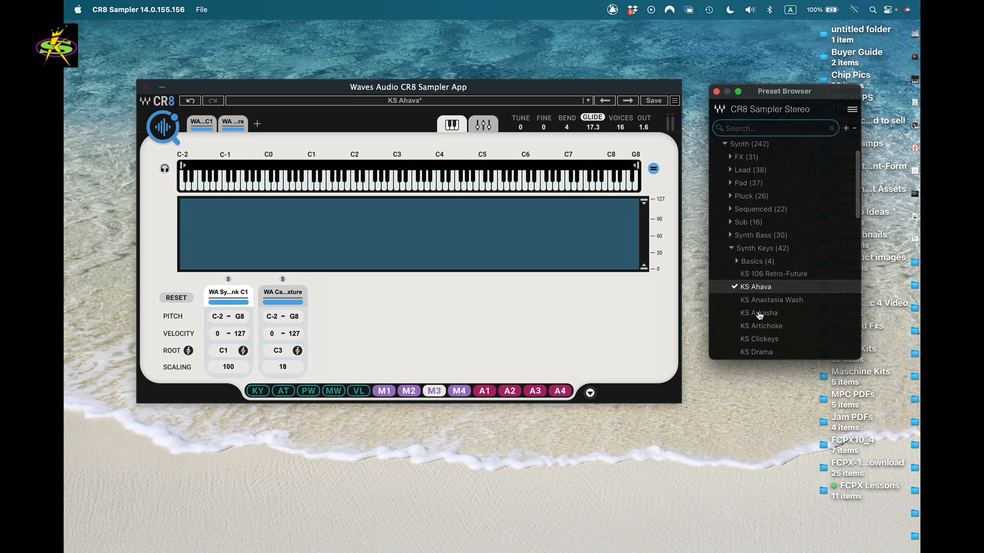
{"action": "left_click", "coordinate": [760, 314]}
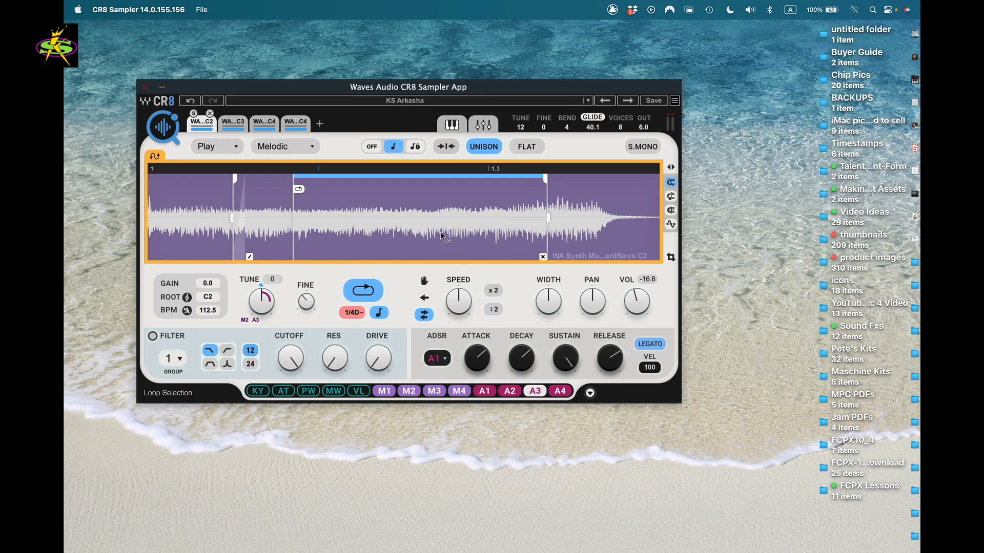
{"action": "left_click", "coordinate": [451, 127]}
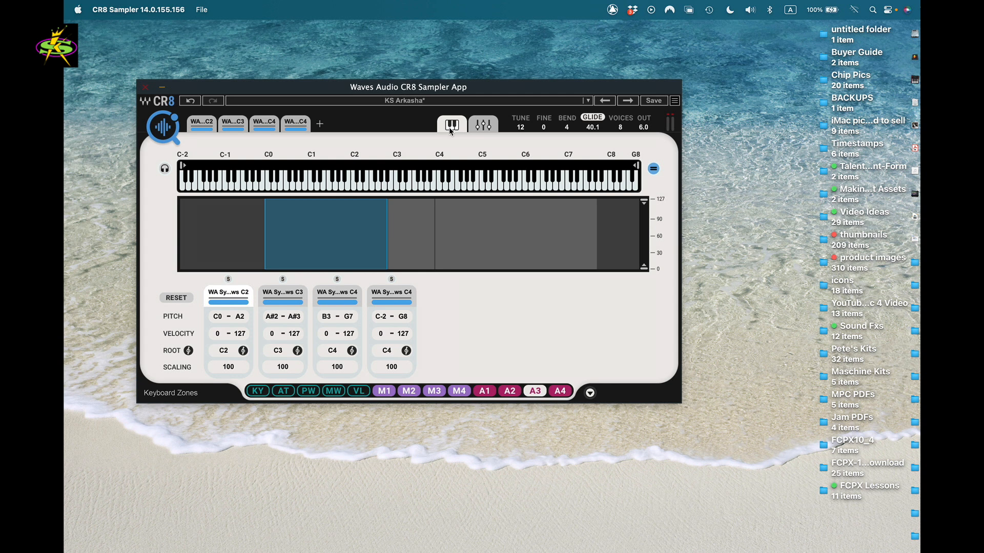
Audition KS Arkasha on the zone keyboard, and load the Sub preset SB 808 Gritty from the Preset Browser.
{"action": "left_click", "coordinate": [434, 187]}
{"action": "left_click", "coordinate": [414, 188]}
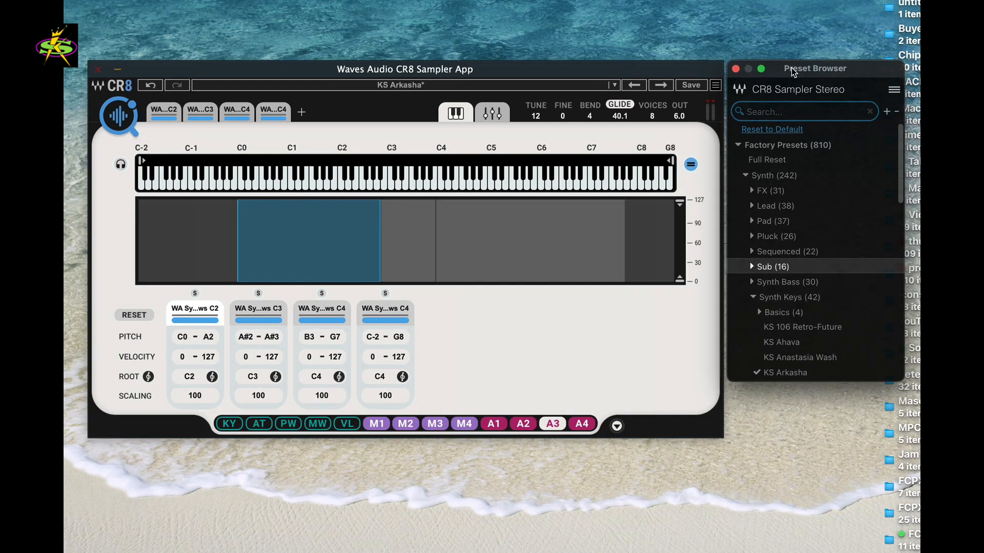
{"action": "left_click_drag", "start_coordinate": [791, 68], "coordinate": [795, 67]}
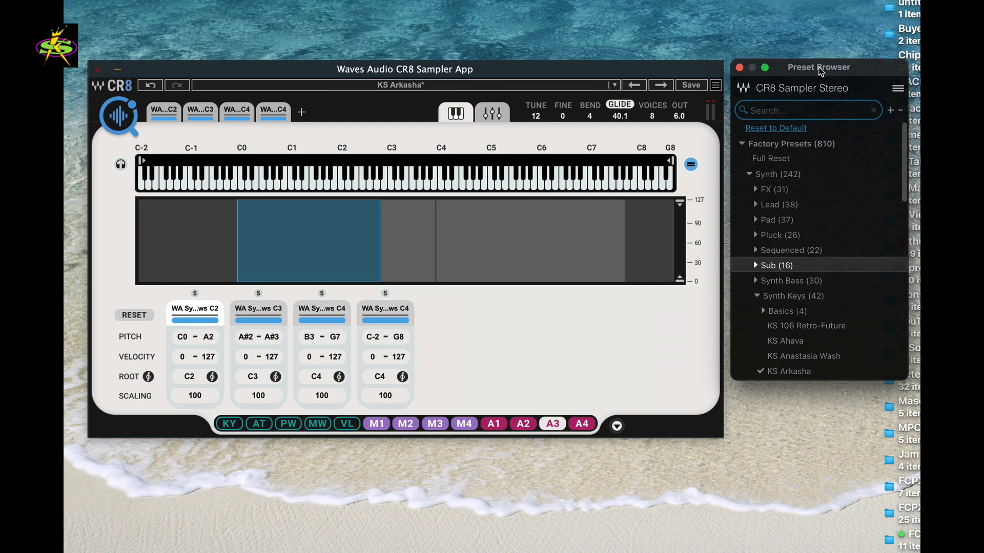
{"action": "left_click", "coordinate": [756, 295]}
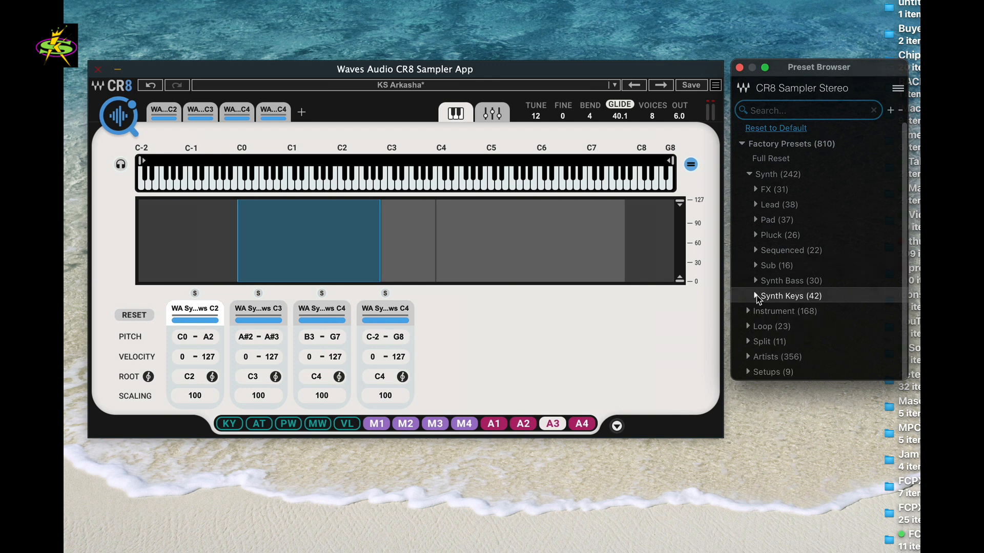
{"action": "left_click", "coordinate": [756, 266]}
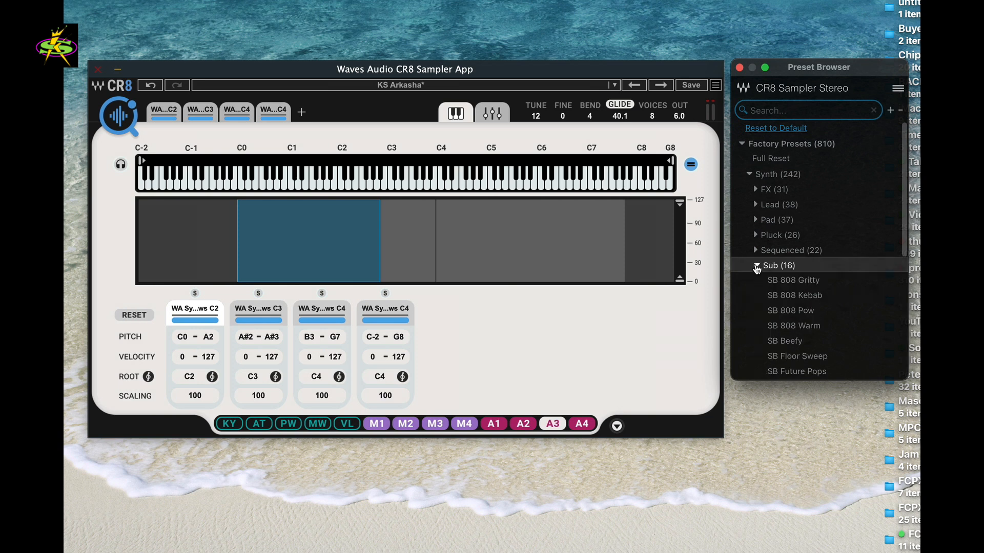
{"action": "double_click", "coordinate": [788, 281]}
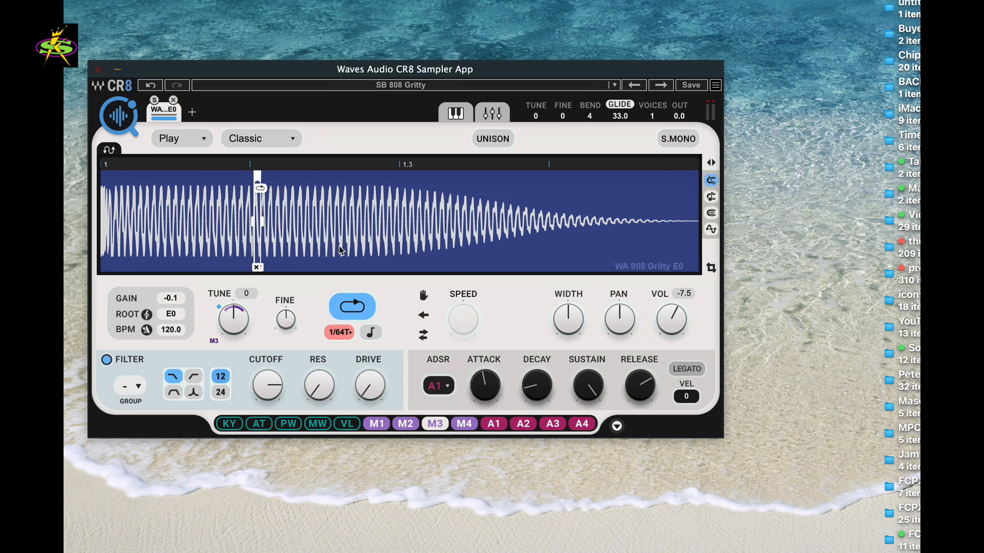
Show the keyboard zones of SB 808 Gritty and audition high and low notes on the zone keyboard.
{"action": "left_click", "coordinate": [457, 114]}
{"action": "left_click", "coordinate": [387, 186]}
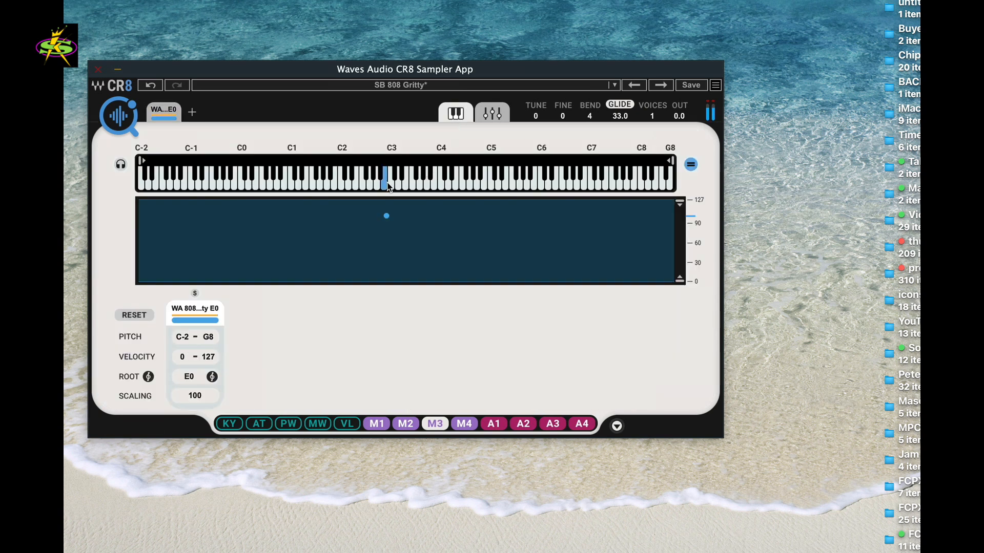
{"action": "left_click", "coordinate": [289, 184]}
{"action": "left_click", "coordinate": [242, 183]}
Zoom into the 808 Gritty sample's waveform and extend its loop end to a length of about 1/64D.
{"action": "left_click", "coordinate": [173, 111]}
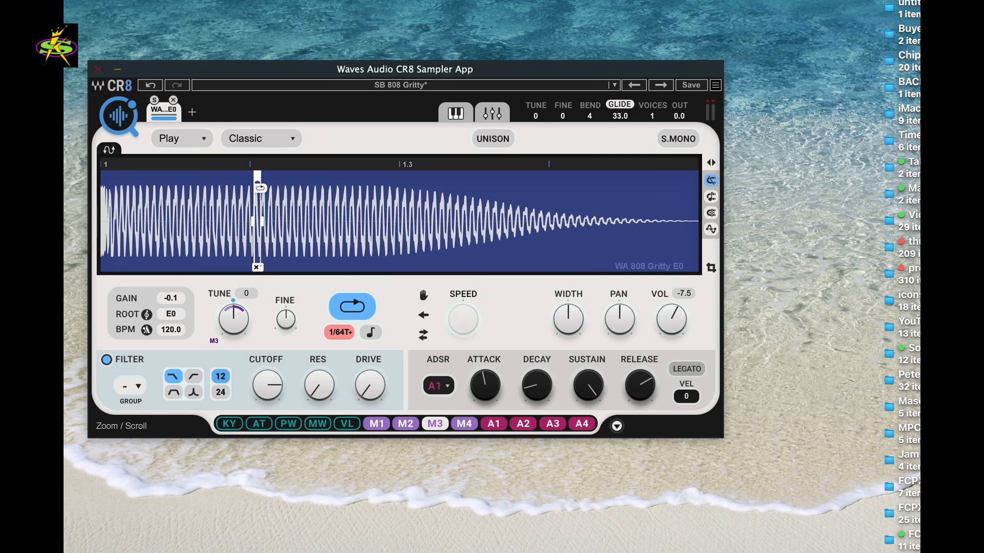
{"action": "left_click_drag", "start_coordinate": [117, 164], "coordinate": [123, 208]}
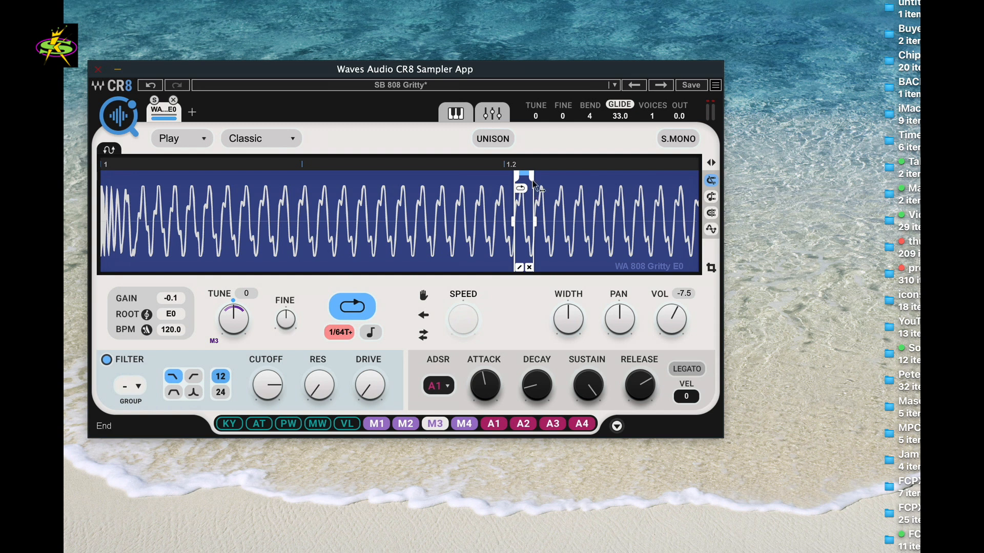
{"action": "left_click_drag", "start_coordinate": [534, 178], "coordinate": [562, 172]}
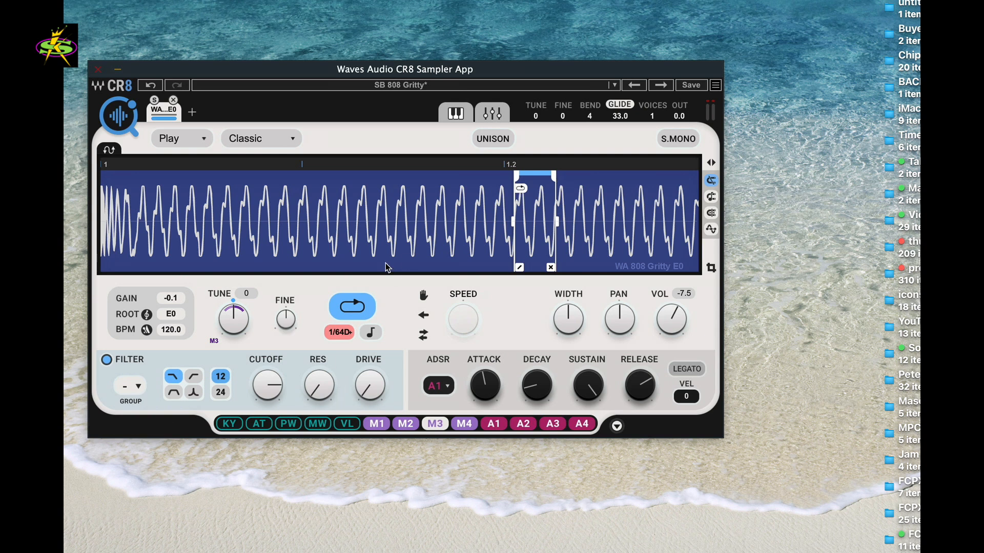
Audition the lengthened 808 Gritty loop with low notes on the zone keyboard.
{"action": "left_click", "coordinate": [455, 113]}
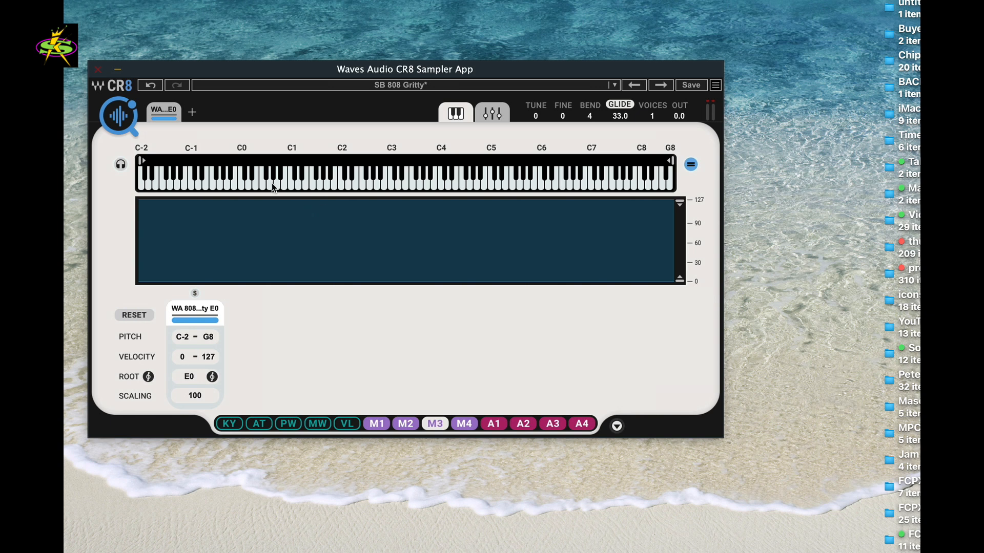
{"action": "left_click", "coordinate": [248, 186]}
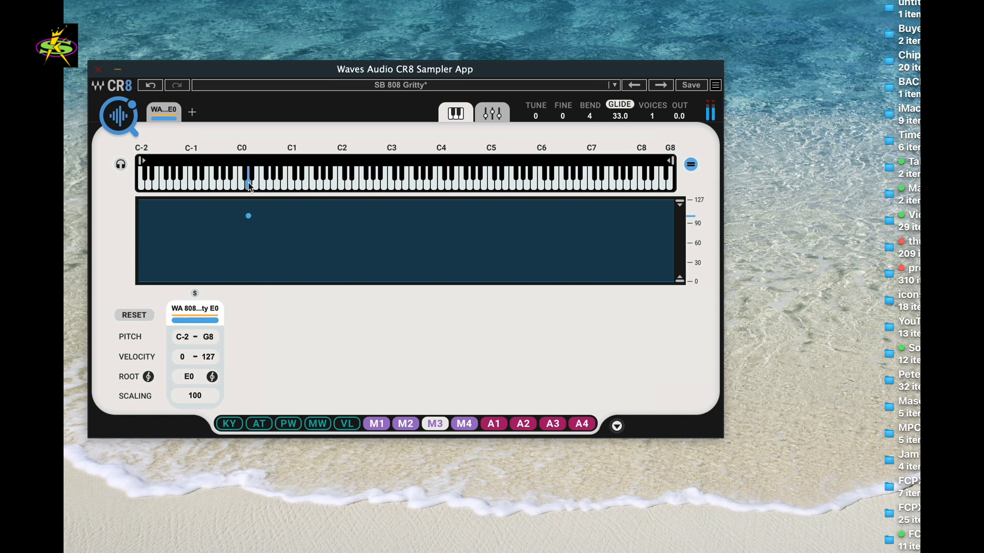
{"action": "left_click", "coordinate": [297, 186]}
{"action": "left_click", "coordinate": [290, 187]}
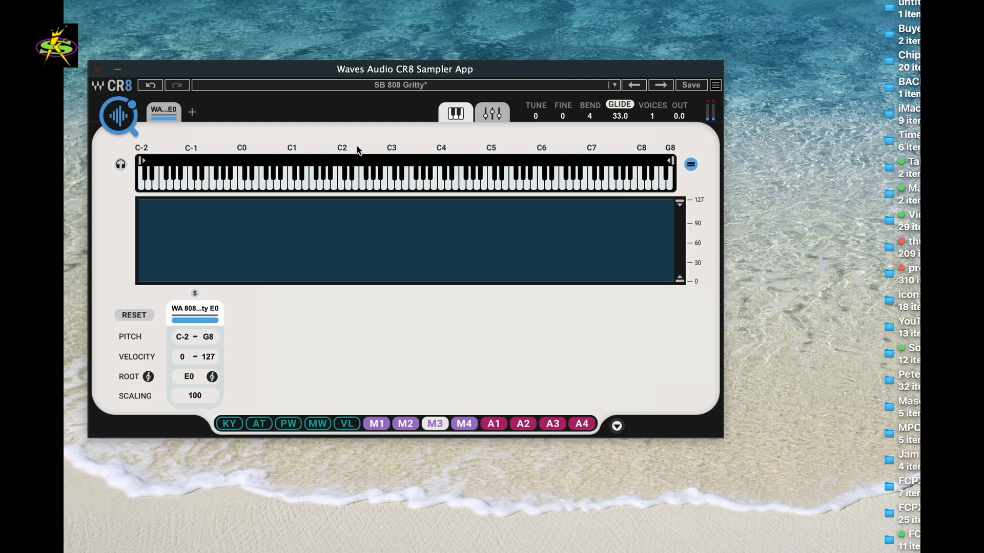
Shorten the 808 Gritty sample's loop to about 1/64 by moving its end point earlier in the waveform.
{"action": "left_click", "coordinate": [166, 111]}
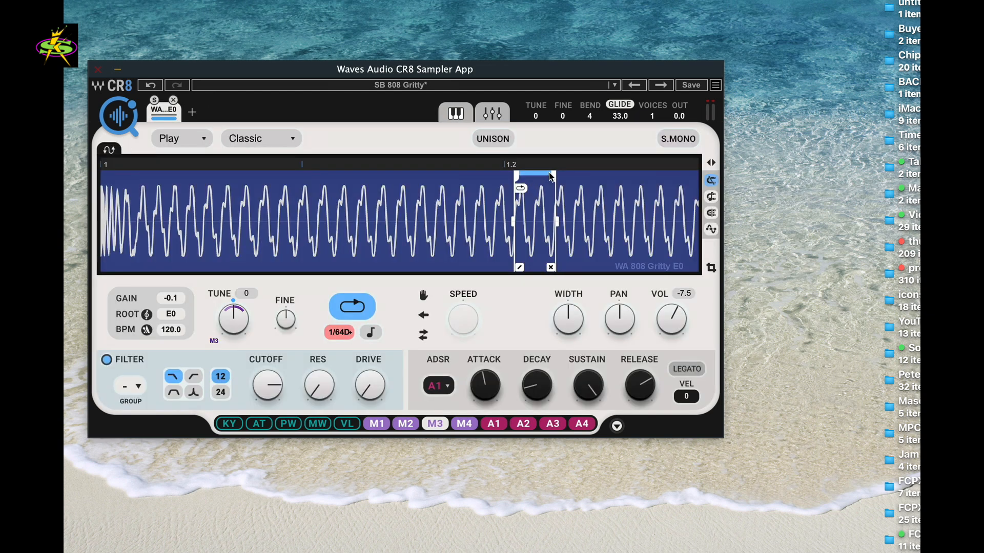
{"action": "left_click_drag", "start_coordinate": [551, 166], "coordinate": [543, 165]}
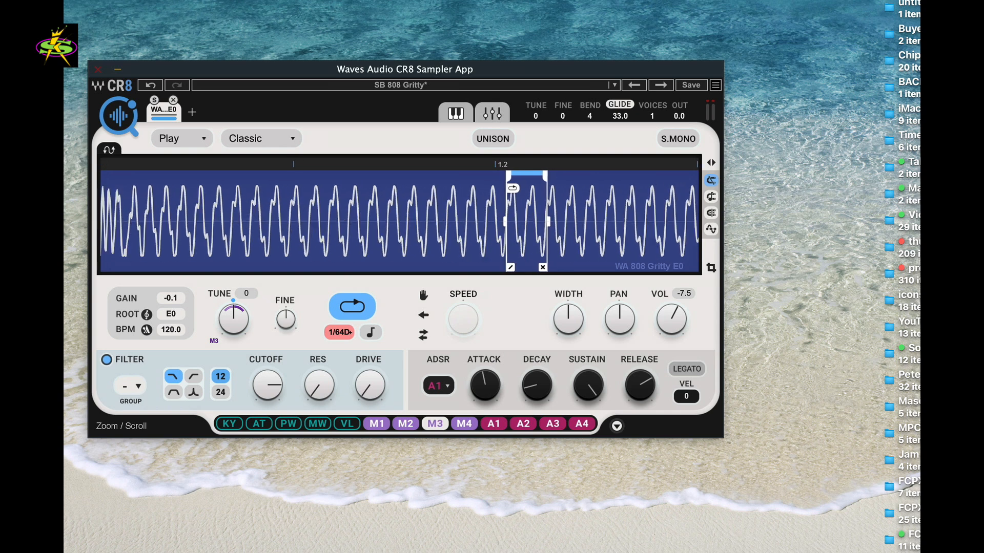
{"action": "left_click_drag", "start_coordinate": [547, 178], "coordinate": [523, 188]}
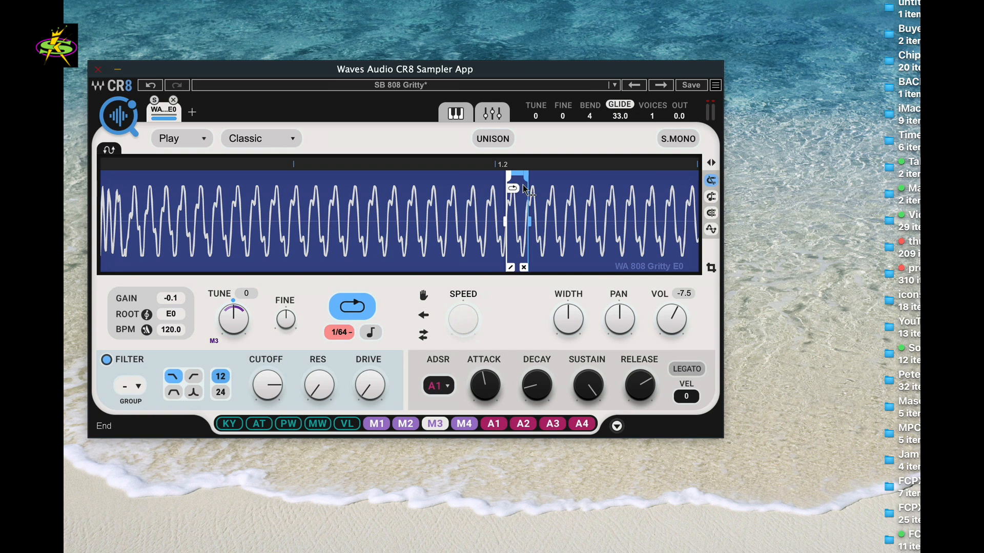
Audition the shortened 808 Gritty loop on the zone keyboard around C3, C2, C1 and C0.
{"action": "left_click", "coordinate": [458, 113]}
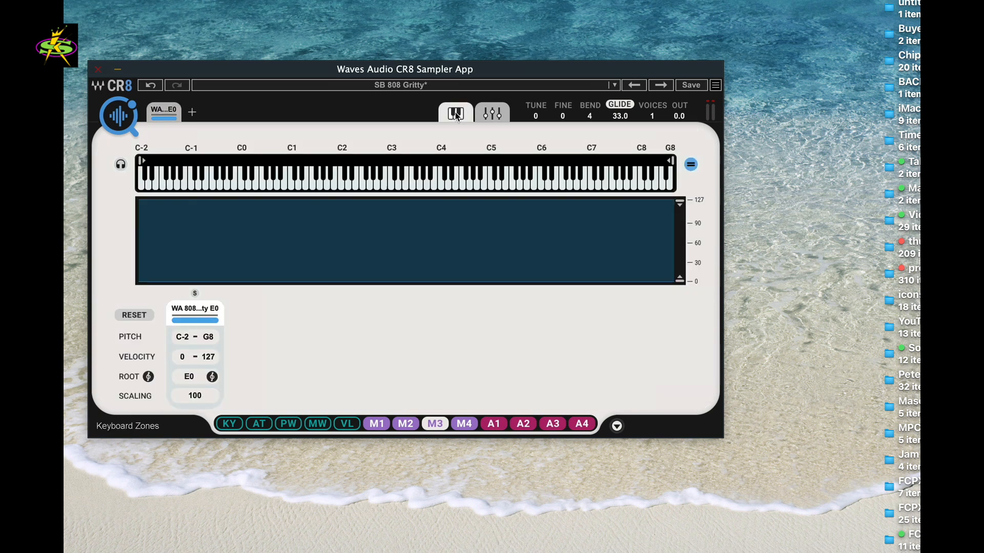
{"action": "left_click", "coordinate": [391, 184]}
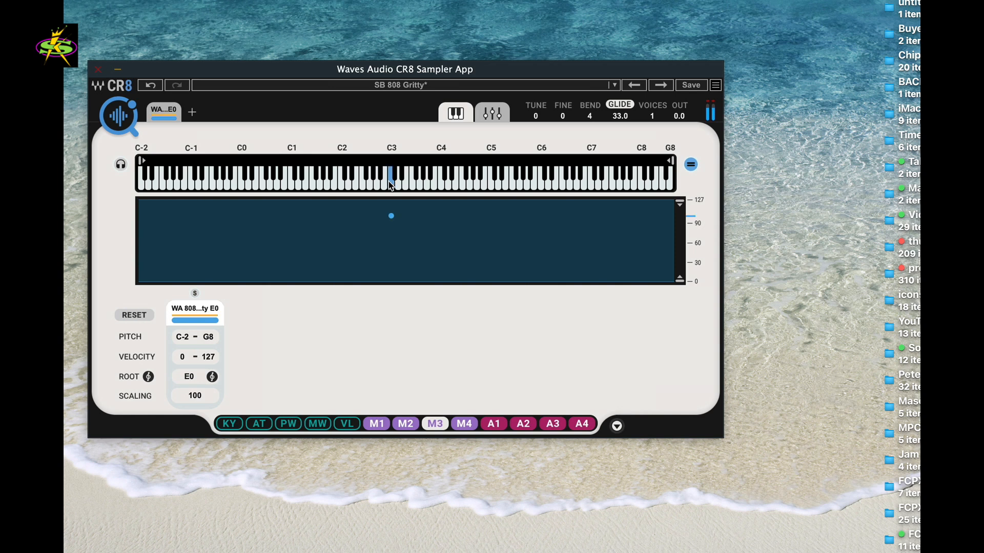
{"action": "left_click", "coordinate": [399, 186]}
{"action": "left_click", "coordinate": [340, 185]}
{"action": "left_click", "coordinate": [247, 184]}
{"action": "left_click", "coordinate": [290, 186]}
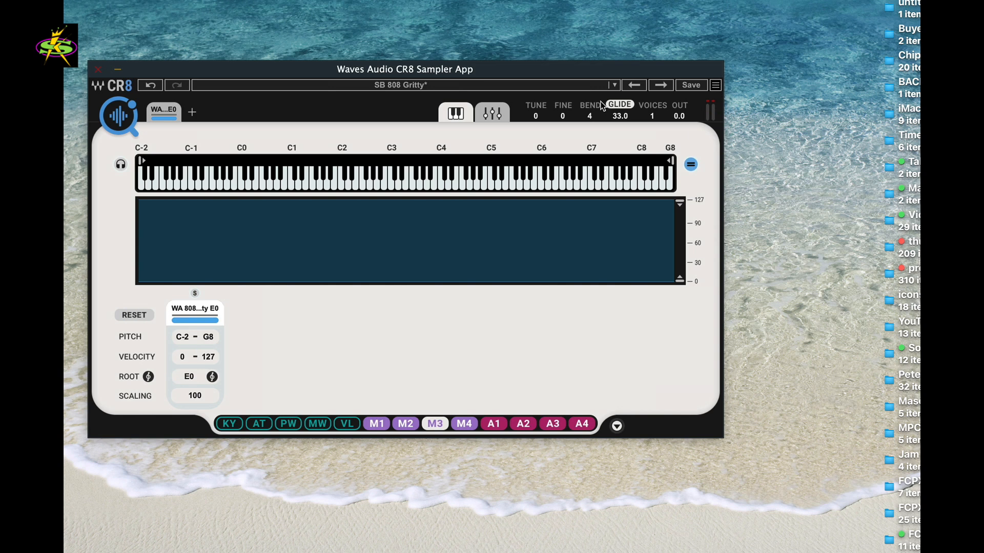
Reopen the Preset Browser, load the Sub preset SB 808 Kebab and reload SB 808 Gritty.
{"action": "left_click", "coordinate": [615, 85]}
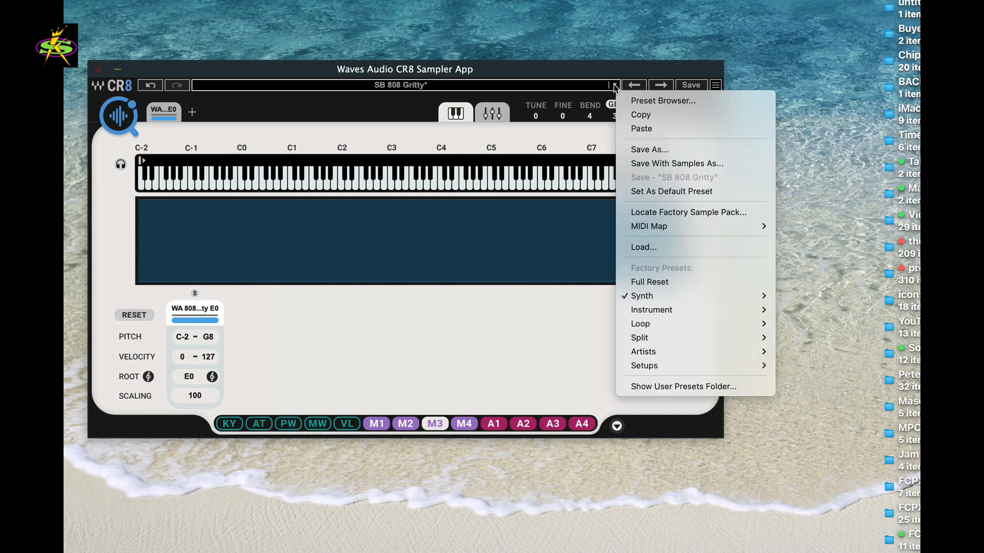
{"action": "left_click", "coordinate": [635, 99]}
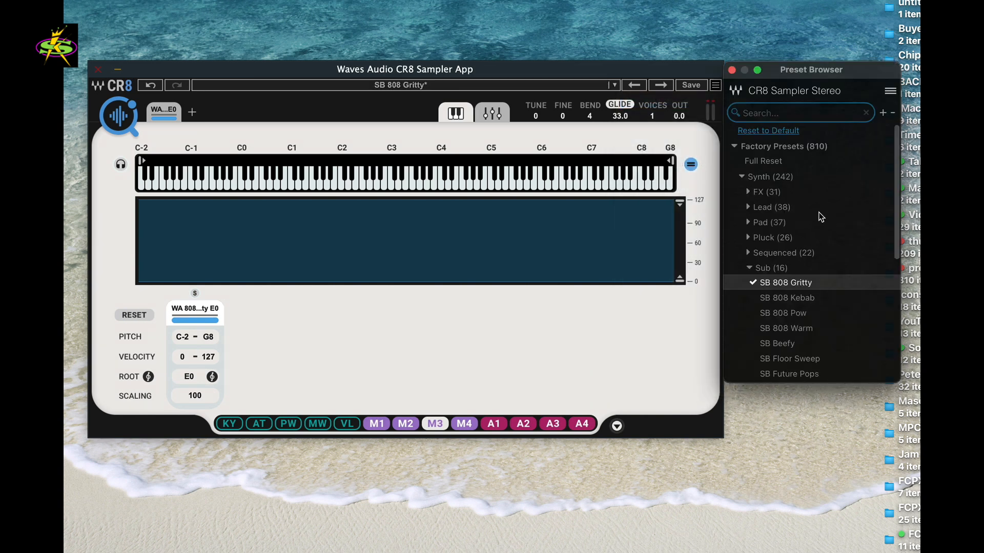
{"action": "left_click", "coordinate": [784, 297]}
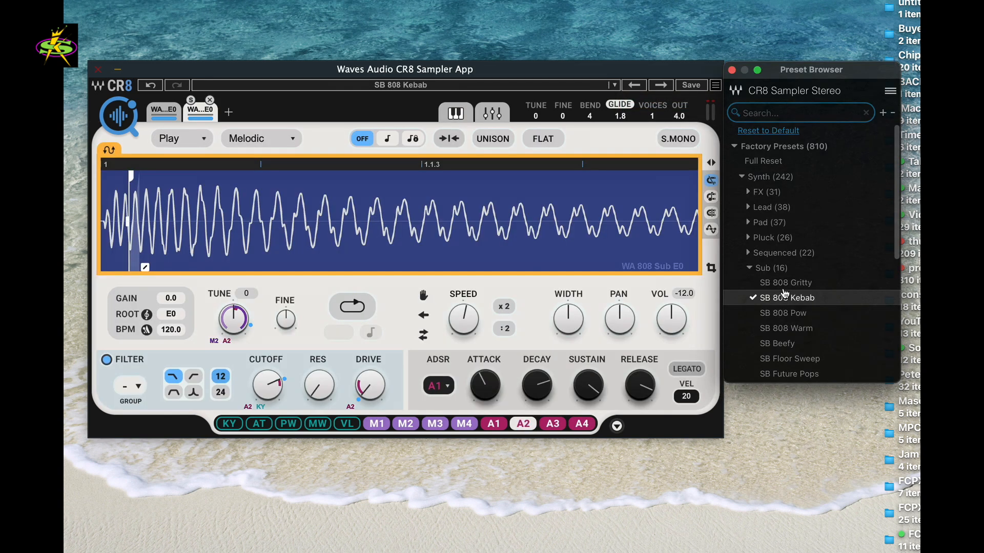
{"action": "left_click", "coordinate": [786, 286]}
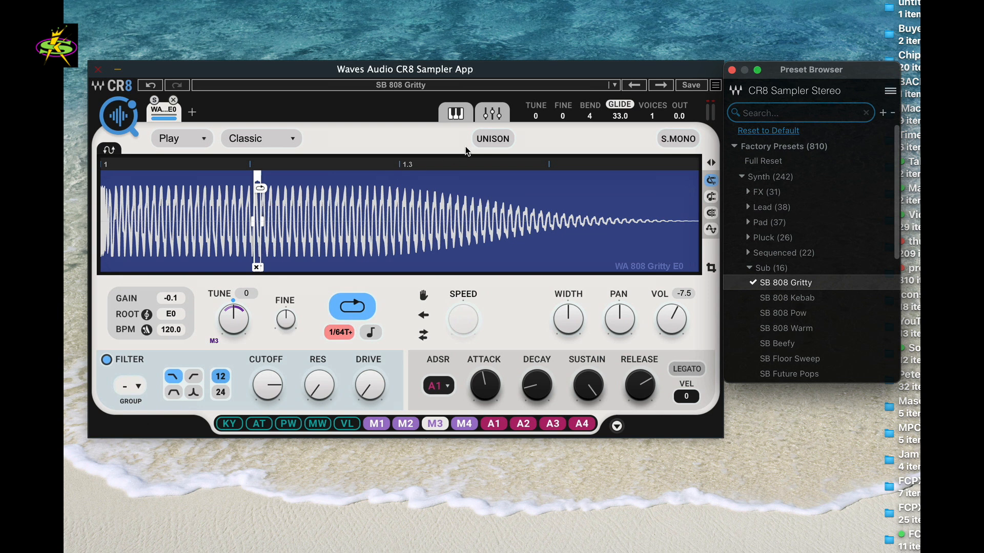
Audition the reloaded SB 808 Gritty preset around C0 on the zone keyboard.
{"action": "left_click", "coordinate": [455, 113]}
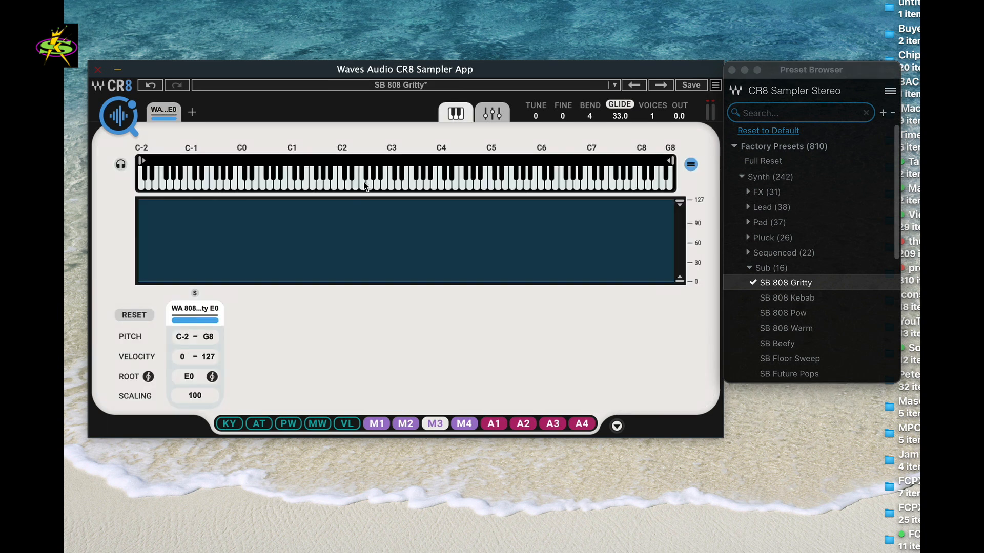
{"action": "left_click", "coordinate": [244, 189]}
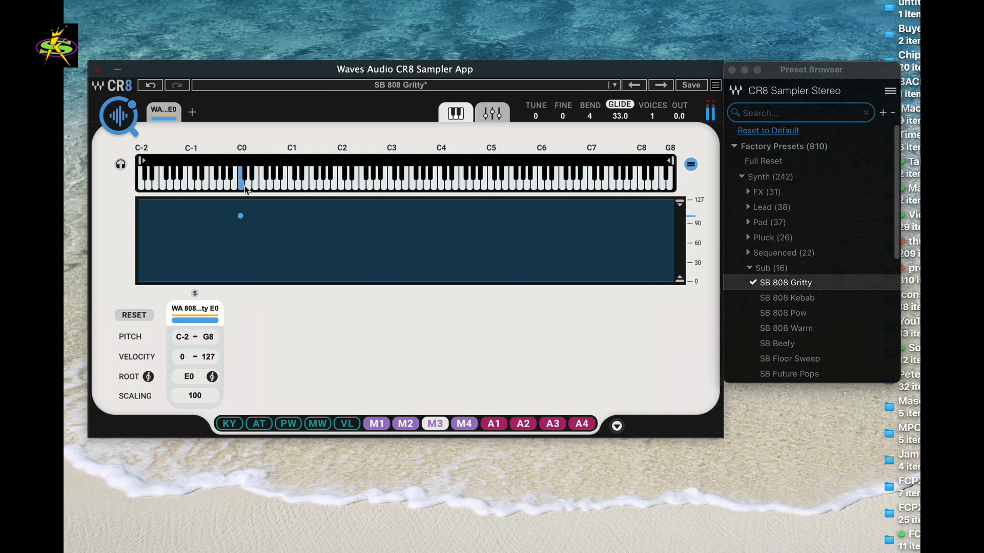
{"action": "left_click", "coordinate": [246, 187]}
{"action": "left_click_drag", "start_coordinate": [246, 189], "coordinate": [244, 188]}
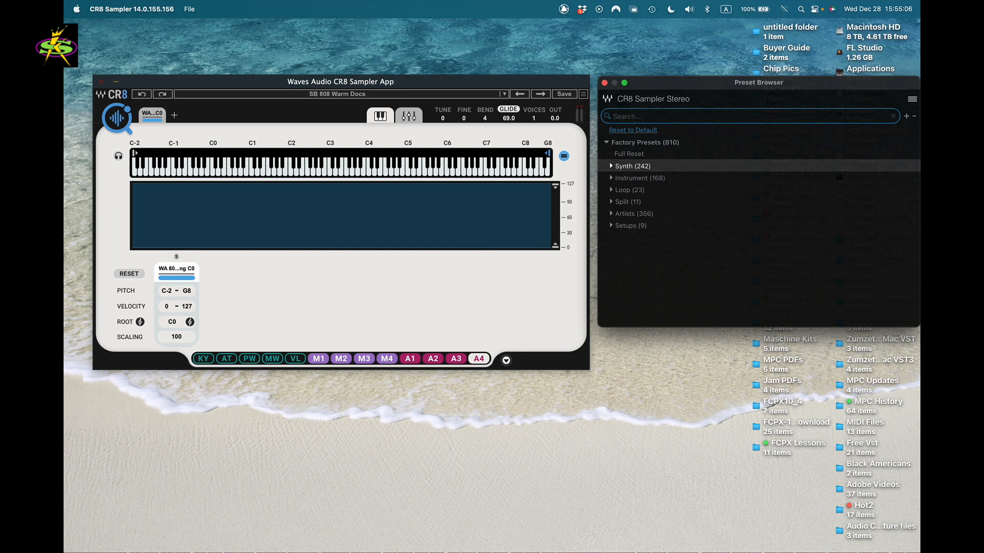
Expand the Synth and Sub factory preset groups and load the preset SB 808 Warm.
{"action": "left_click", "coordinate": [612, 167]}
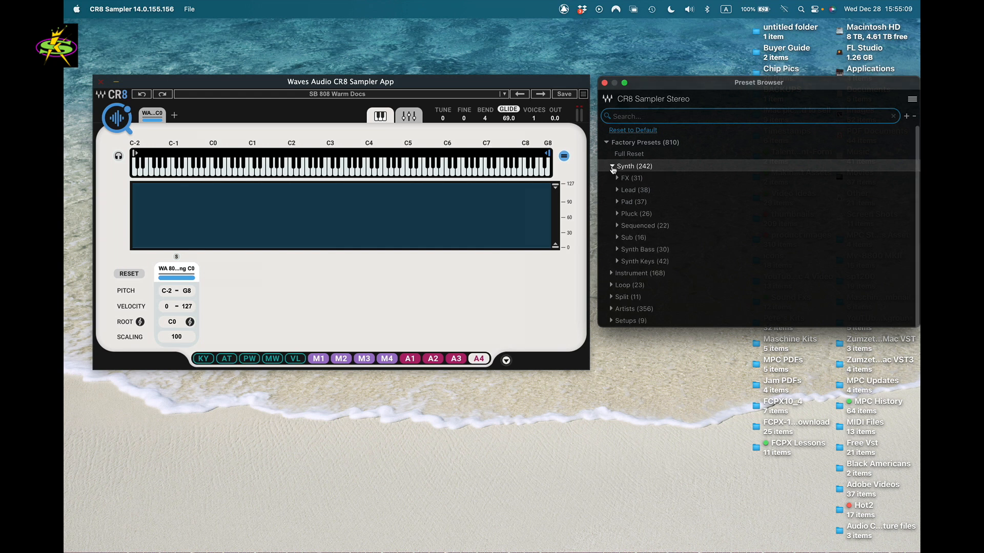
{"action": "left_click", "coordinate": [617, 238]}
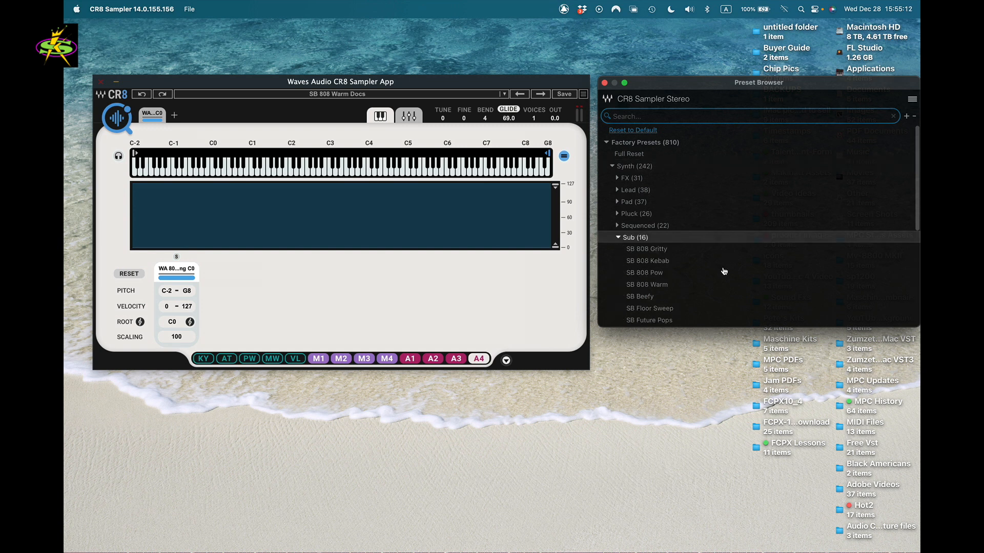
{"action": "scroll", "coordinate": [724, 271], "scroll_direction": "down", "scroll_amount": 3}
{"action": "scroll", "coordinate": [724, 271], "scroll_direction": "down", "scroll_amount": 2}
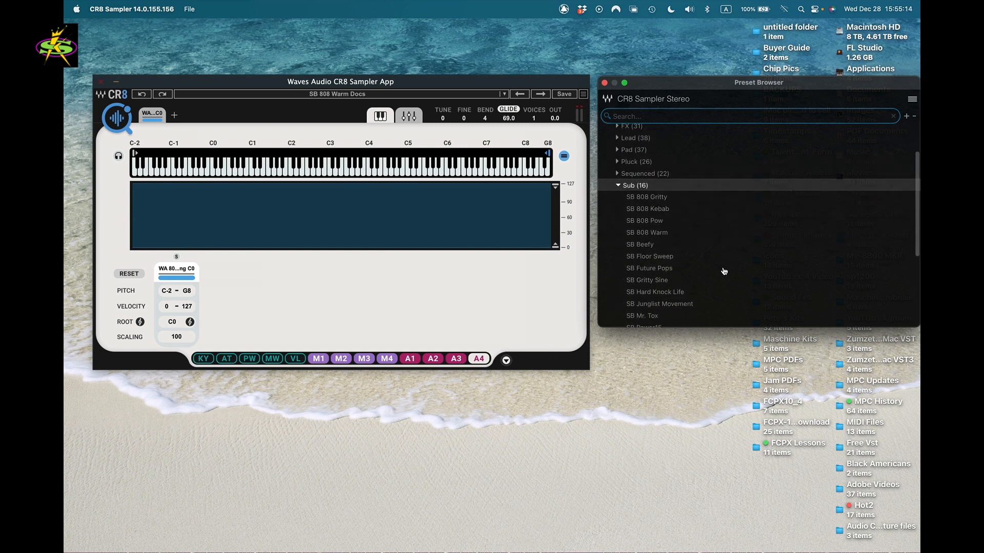
{"action": "left_click", "coordinate": [652, 233]}
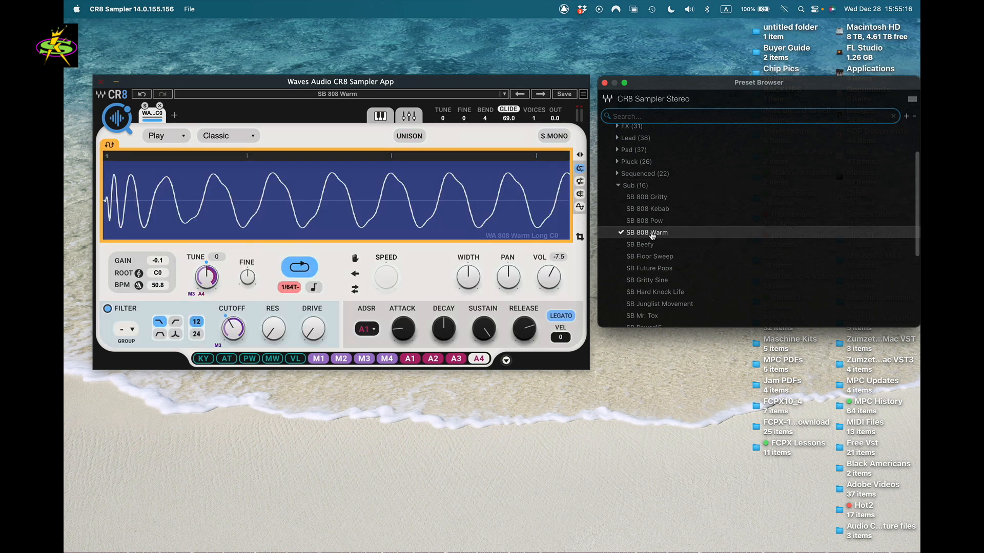
Show the keyboard zones of SB 808 Warm and audition and glide through notes from about C0 upward.
{"action": "left_click", "coordinate": [380, 117]}
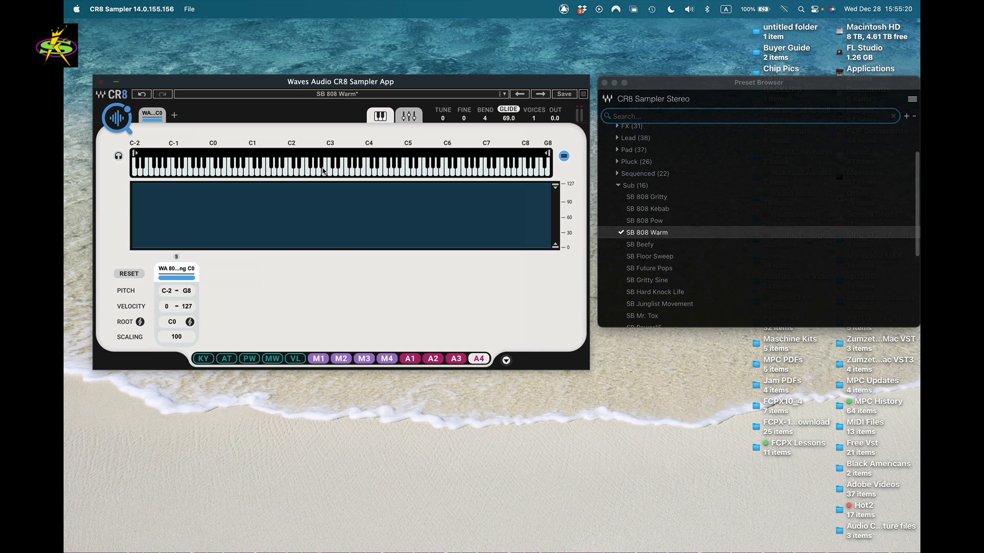
{"action": "left_click", "coordinate": [233, 167]}
{"action": "left_click", "coordinate": [216, 167]}
{"action": "left_click", "coordinate": [215, 169]}
{"action": "left_click", "coordinate": [213, 172]}
{"action": "left_click_drag", "start_coordinate": [213, 173], "coordinate": [243, 173]}
Raise the system volume and audition SB 808 Warm around C1 and from octave -1 up to C0.
{"action": "key", "text": "XF86AudioRaiseVolume"}
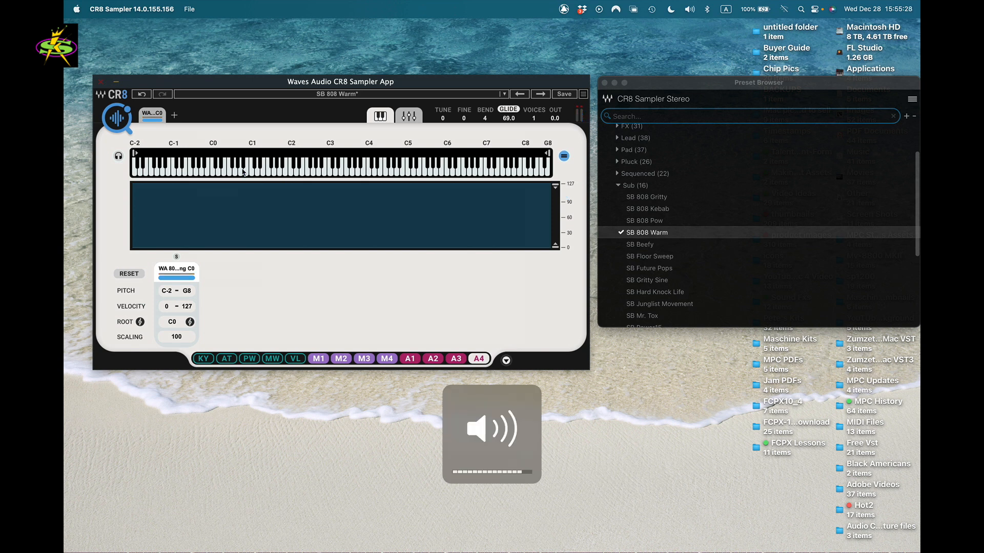
{"action": "left_click", "coordinate": [258, 173]}
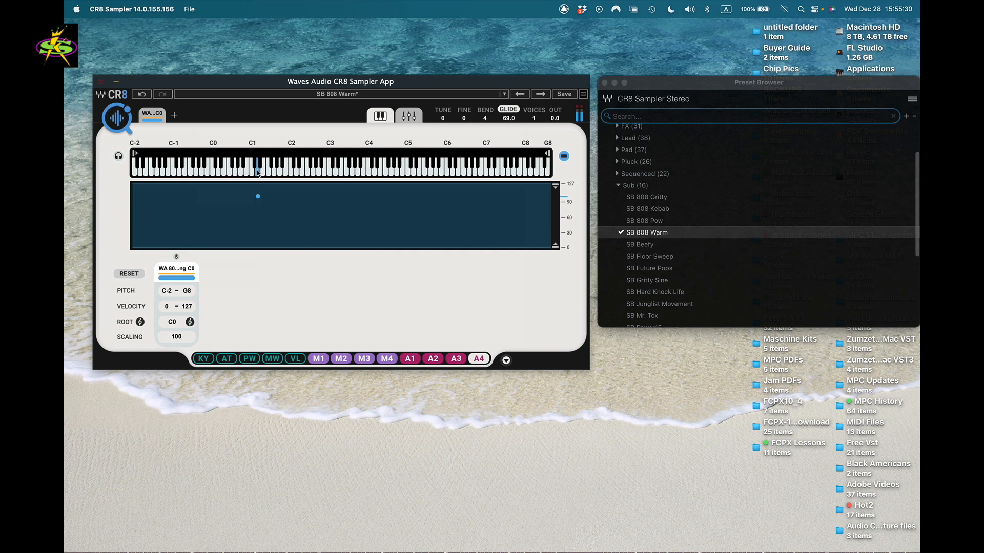
{"action": "left_click_drag", "start_coordinate": [257, 173], "coordinate": [252, 174]}
{"action": "left_click", "coordinate": [176, 169]}
{"action": "left_click_drag", "start_coordinate": [176, 169], "coordinate": [211, 172]}
Limit the SB 808 Warm sample's key range to B-1 through C#2, checking notes on the zone keyboard.
{"action": "left_click_drag", "start_coordinate": [134, 152], "coordinate": [208, 153]}
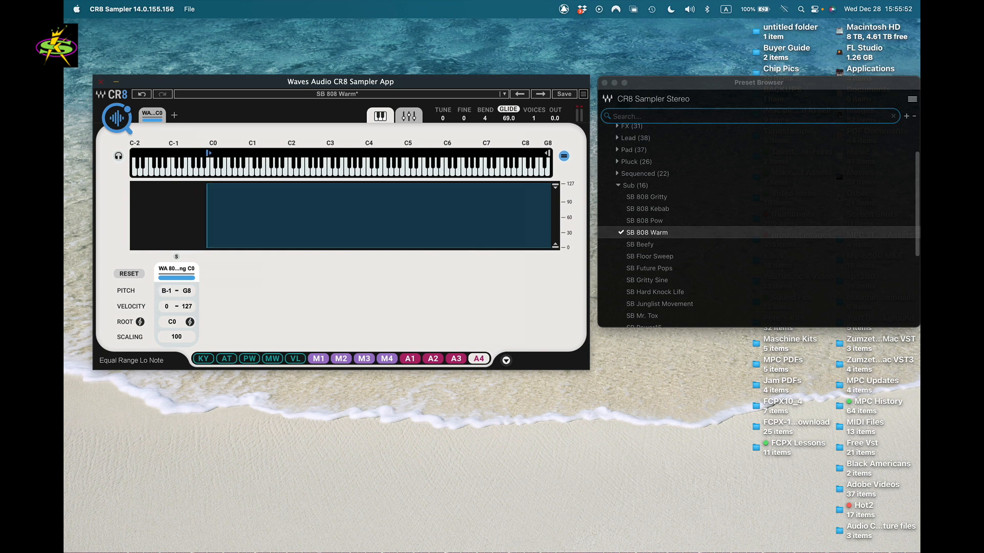
{"action": "left_click", "coordinate": [209, 170]}
{"action": "left_click", "coordinate": [452, 167]}
{"action": "left_click_drag", "start_coordinate": [452, 167], "coordinate": [292, 167]}
{"action": "left_click_drag", "start_coordinate": [553, 155], "coordinate": [293, 154]}
Audition the restricted SB 808 Warm zone with repeated notes between C0 and C2.
{"action": "left_click", "coordinate": [224, 172]}
{"action": "left_click", "coordinate": [230, 173]}
{"action": "left_click", "coordinate": [246, 170]}
{"action": "left_click", "coordinate": [215, 173]}
{"action": "left_click", "coordinate": [215, 173]}
{"action": "left_click", "coordinate": [215, 173]}
{"action": "left_click", "coordinate": [280, 167]}
{"action": "left_click", "coordinate": [214, 172]}
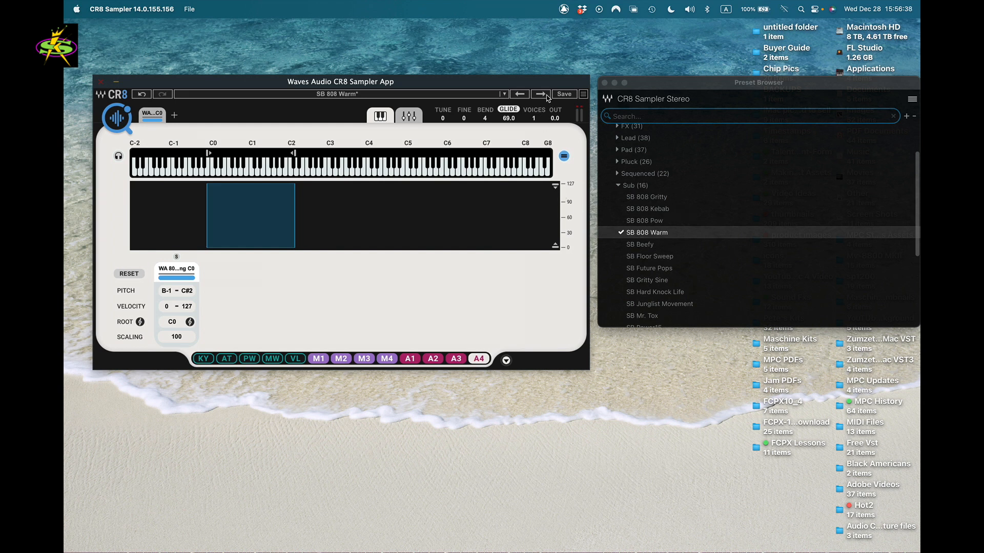
Save the edited 808 sound as a new preset named SB 808 Warm Doc.xps in CR8 Sampler User Presets.
{"action": "left_click", "coordinate": [564, 95]}
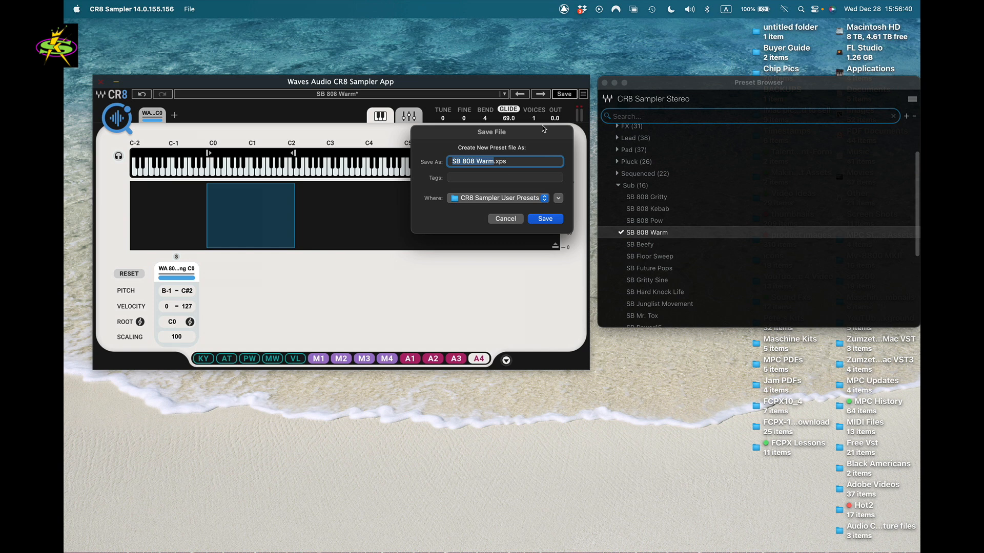
{"action": "left_click", "coordinate": [492, 163]}
{"action": "type", "text": "Doc"}
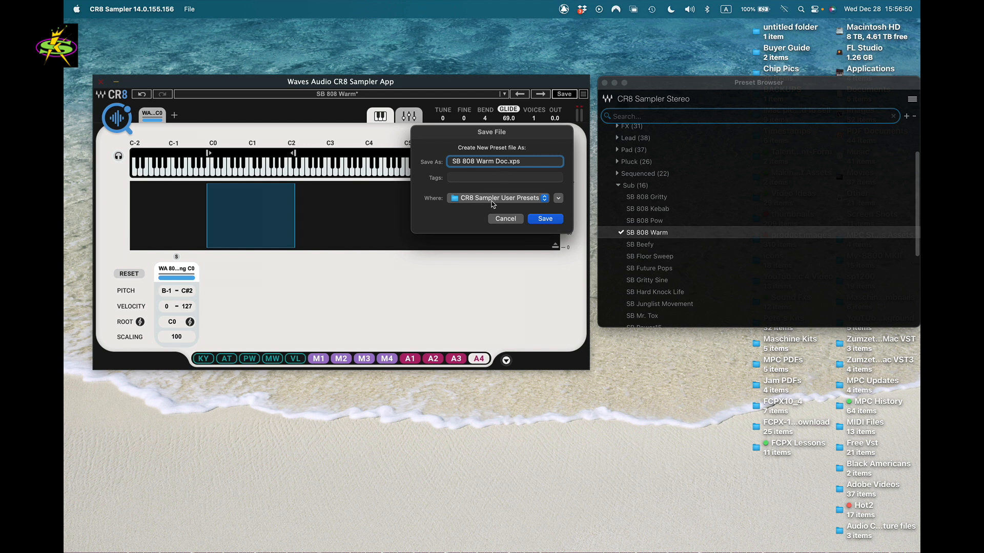
{"action": "left_click", "coordinate": [545, 219]}
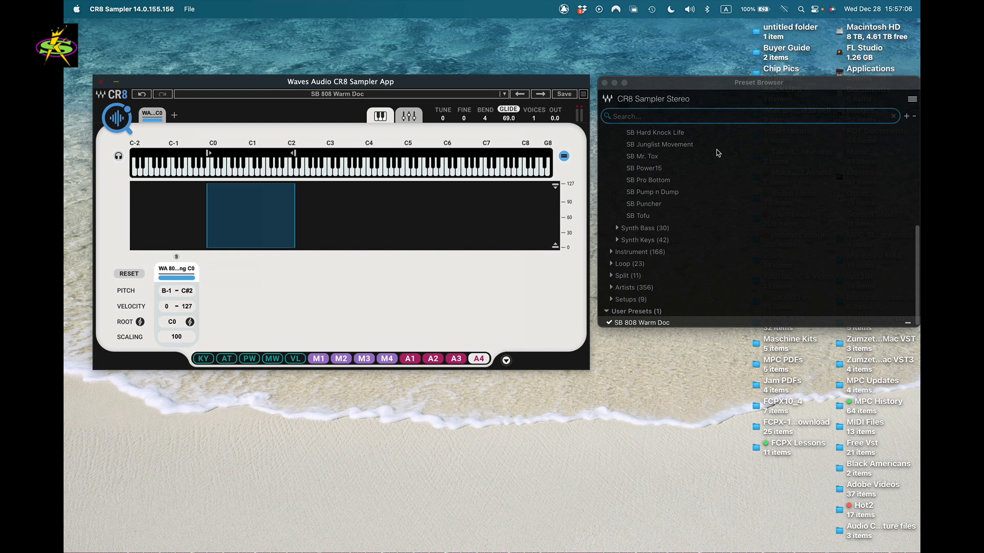
Find SB 808 Warm Doc under User Presets in the preset browser, collapsing and expanding the group.
{"action": "scroll", "coordinate": [698, 252], "scroll_direction": "down", "scroll_amount": 1}
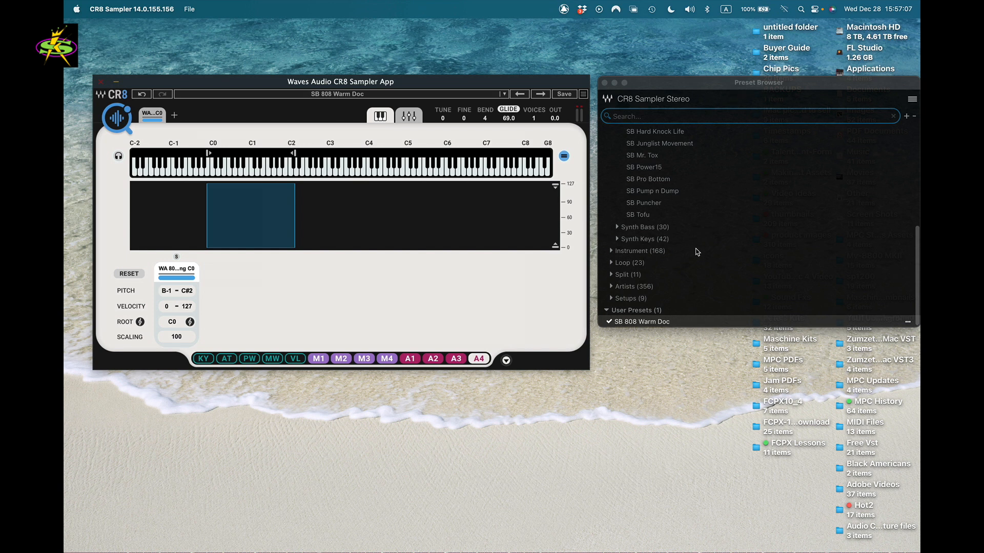
{"action": "left_click", "coordinate": [625, 311]}
{"action": "left_click", "coordinate": [606, 320]}
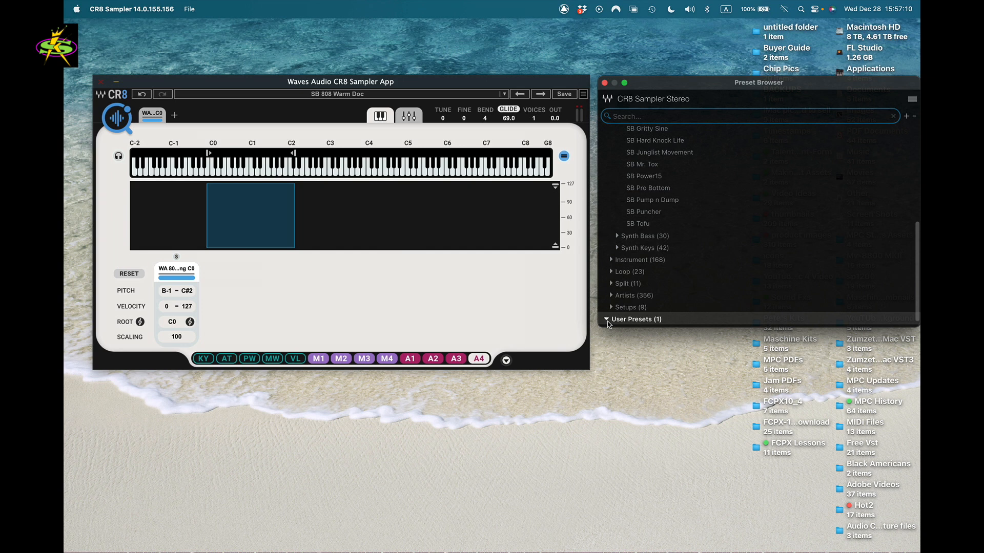
{"action": "scroll", "coordinate": [917, 275], "scroll_direction": "down", "scroll_amount": 1}
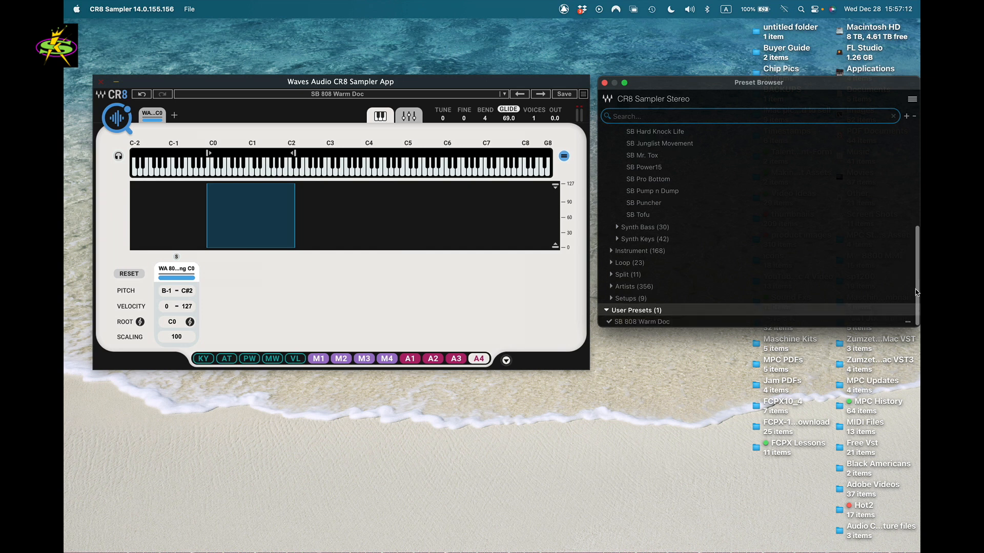
{"action": "left_click", "coordinate": [660, 323]}
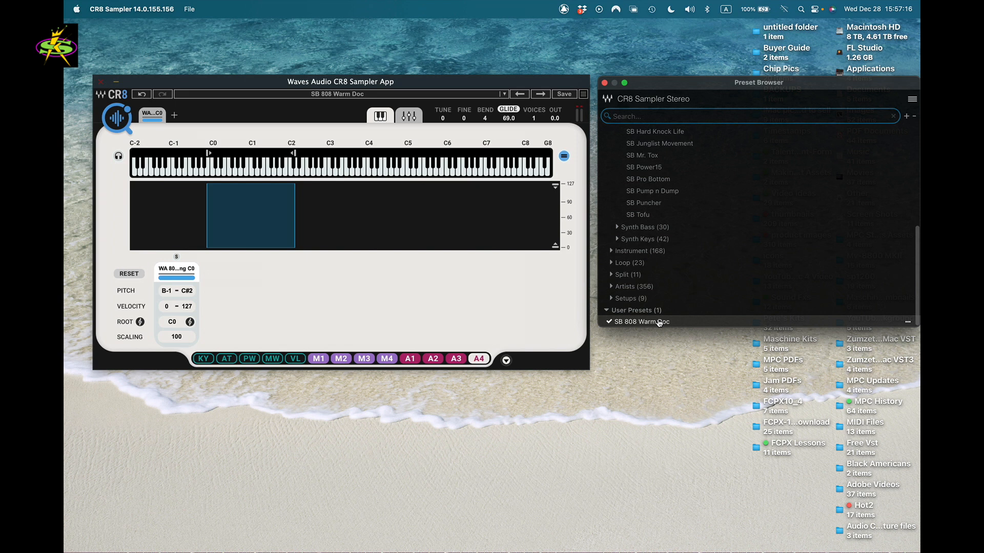
Load the SB Power15 preset, show its keyboard zones, and audition several notes between about C1 and C2.
{"action": "left_click", "coordinate": [657, 169]}
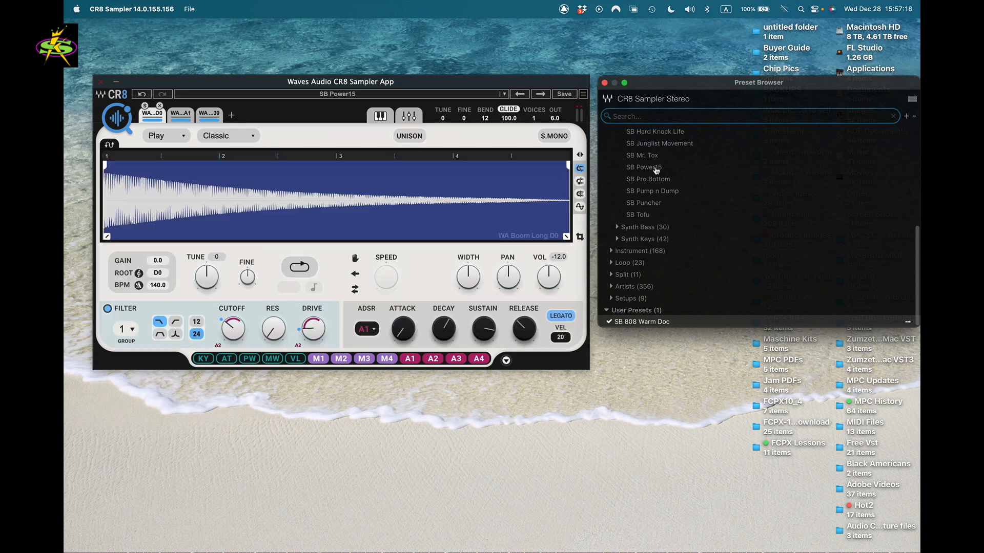
{"action": "left_click", "coordinate": [380, 117]}
{"action": "left_click", "coordinate": [296, 172]}
{"action": "left_click", "coordinate": [277, 172]}
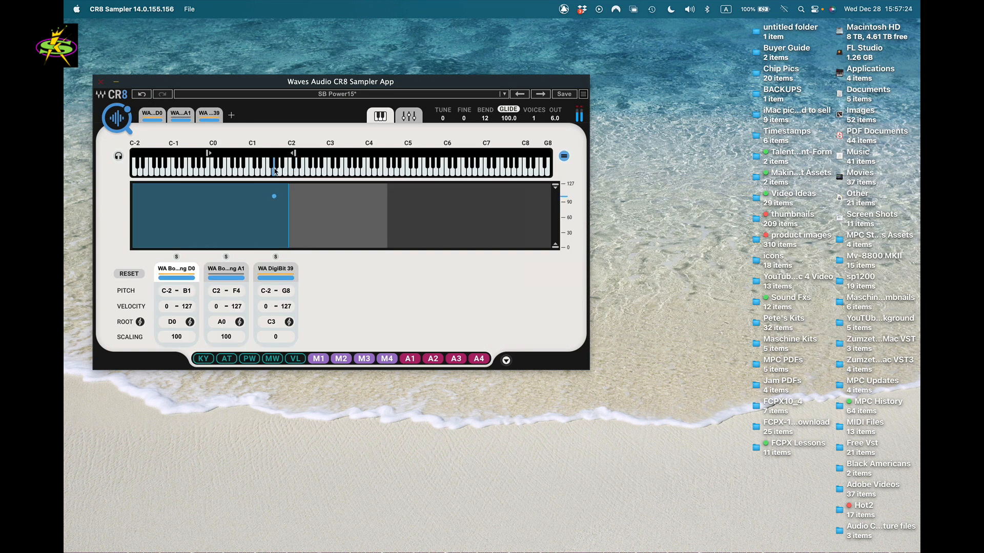
{"action": "left_click", "coordinate": [264, 171]}
{"action": "left_click", "coordinate": [246, 171]}
Reopen the preset browser, widen it, and load the user preset SB 808 Warm Doc.
{"action": "left_click", "coordinate": [347, 95]}
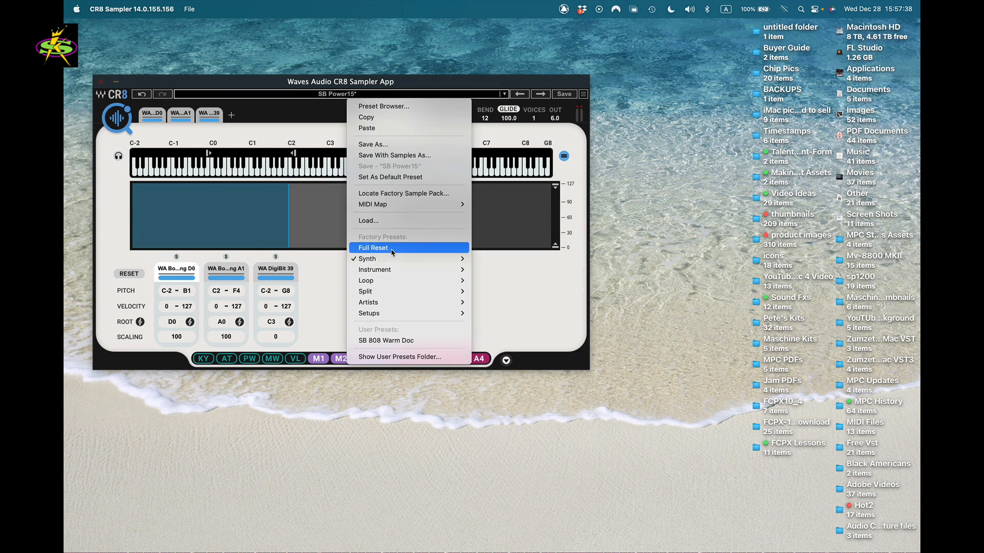
{"action": "left_click", "coordinate": [390, 106]}
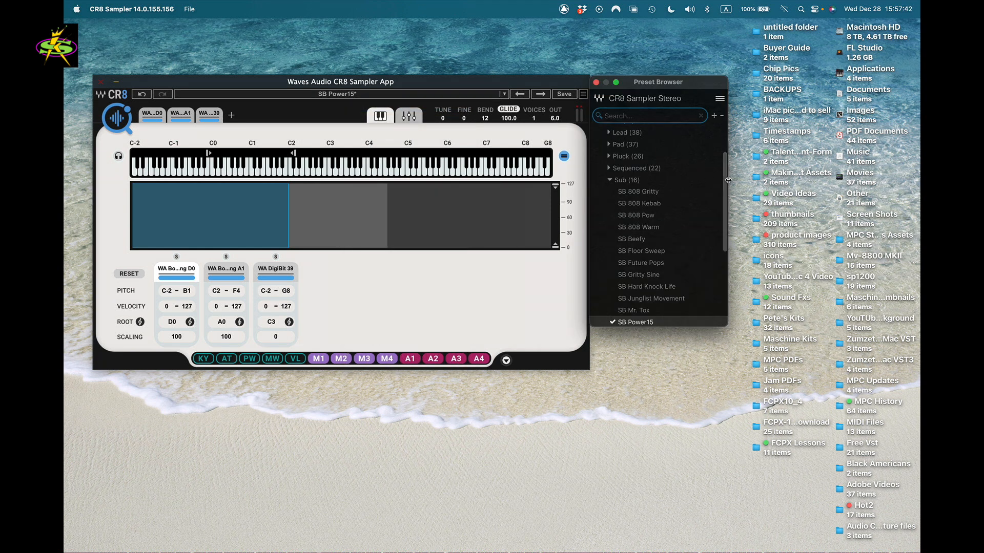
{"action": "left_click_drag", "start_coordinate": [728, 180], "coordinate": [884, 223]}
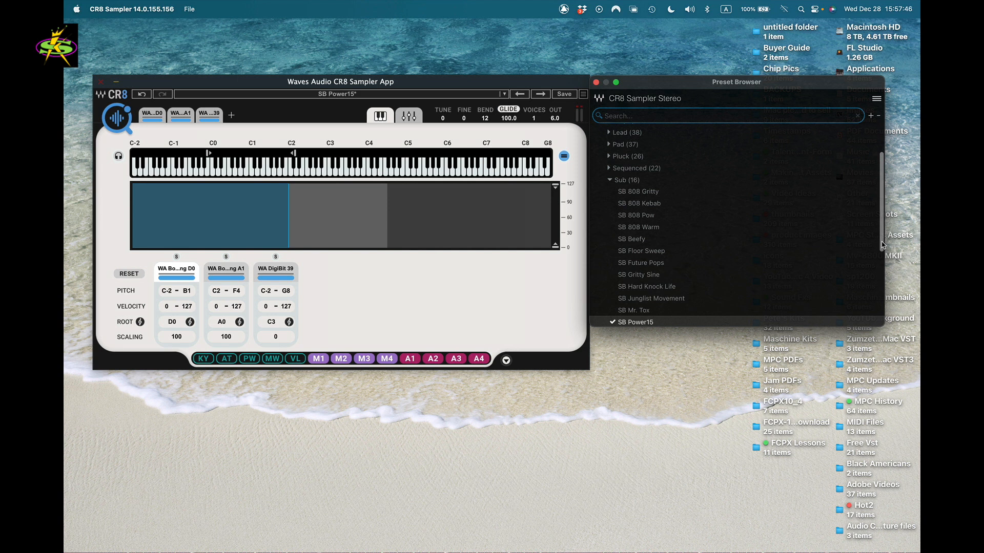
{"action": "left_click_drag", "start_coordinate": [882, 245], "coordinate": [897, 353]}
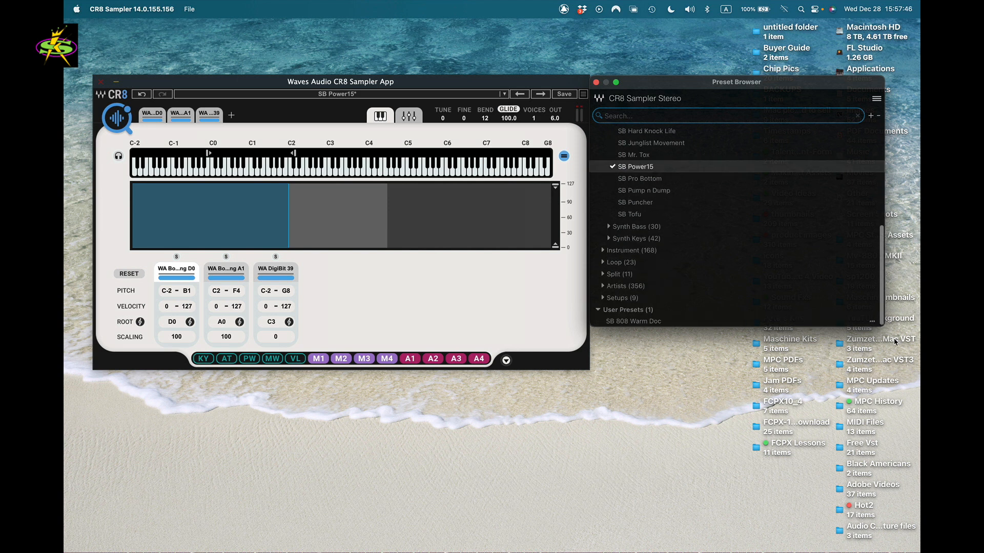
{"action": "double_click", "coordinate": [645, 322]}
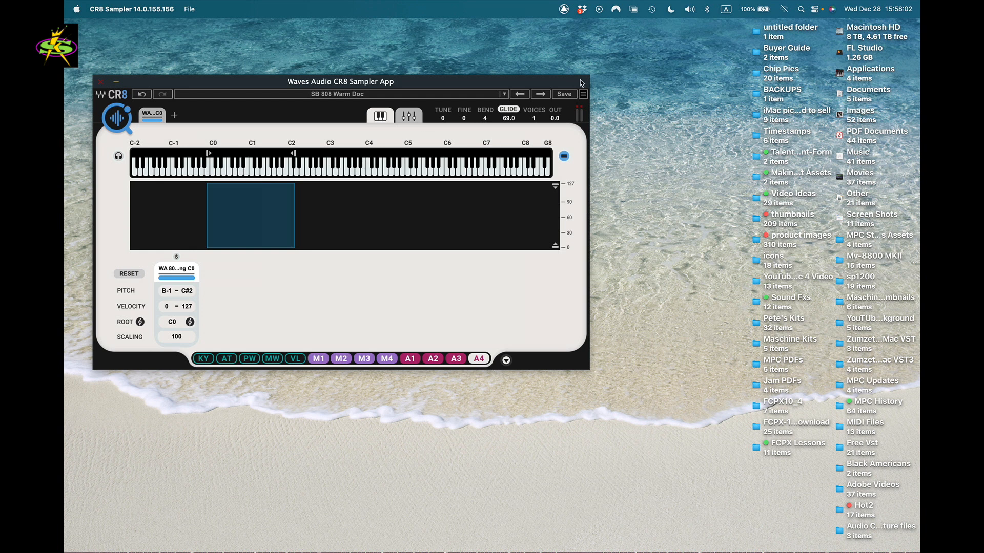
Delete the user preset SB 808 Warm Doc from the preset browser.
{"action": "left_click", "coordinate": [505, 95]}
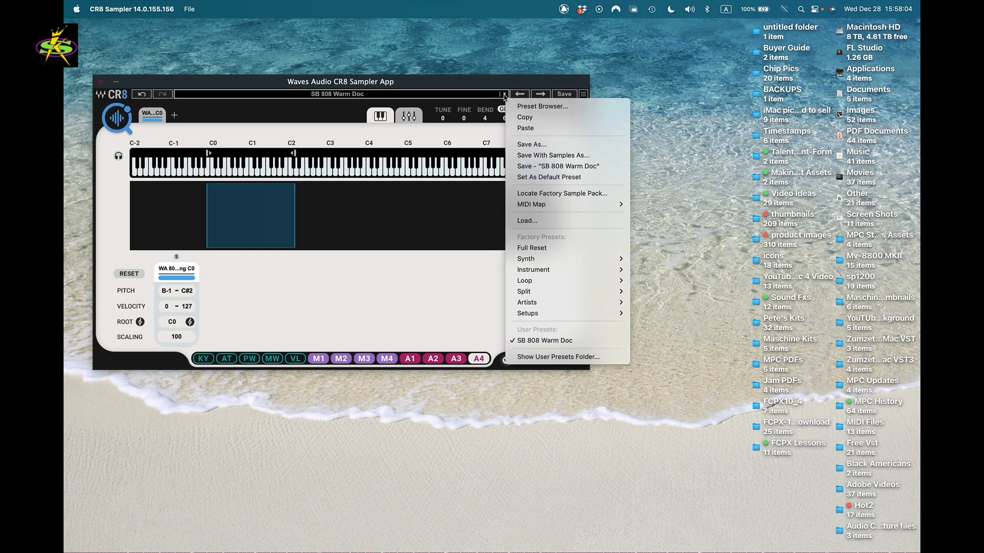
{"action": "left_click", "coordinate": [543, 107]}
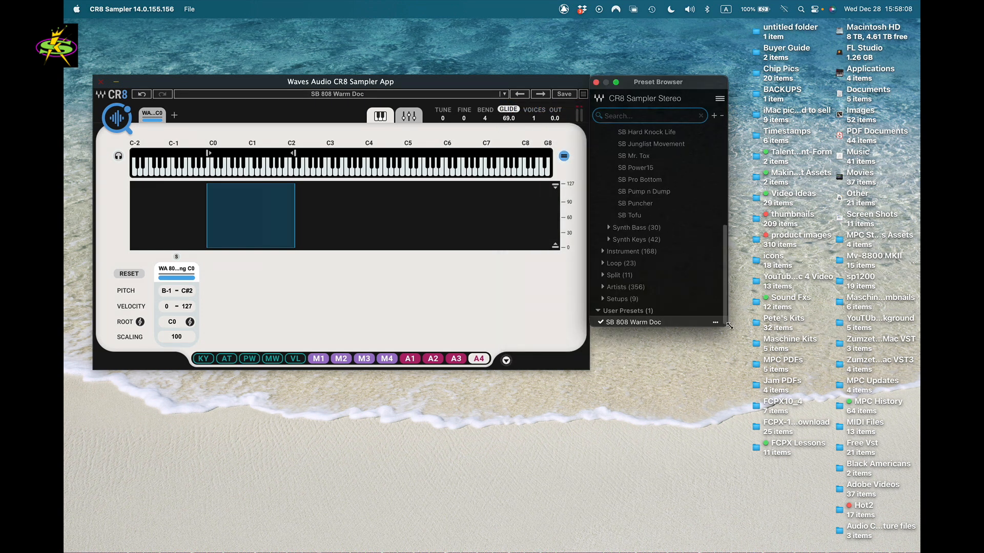
{"action": "left_click_drag", "start_coordinate": [727, 326], "coordinate": [797, 350]}
{"action": "left_click", "coordinate": [787, 331]}
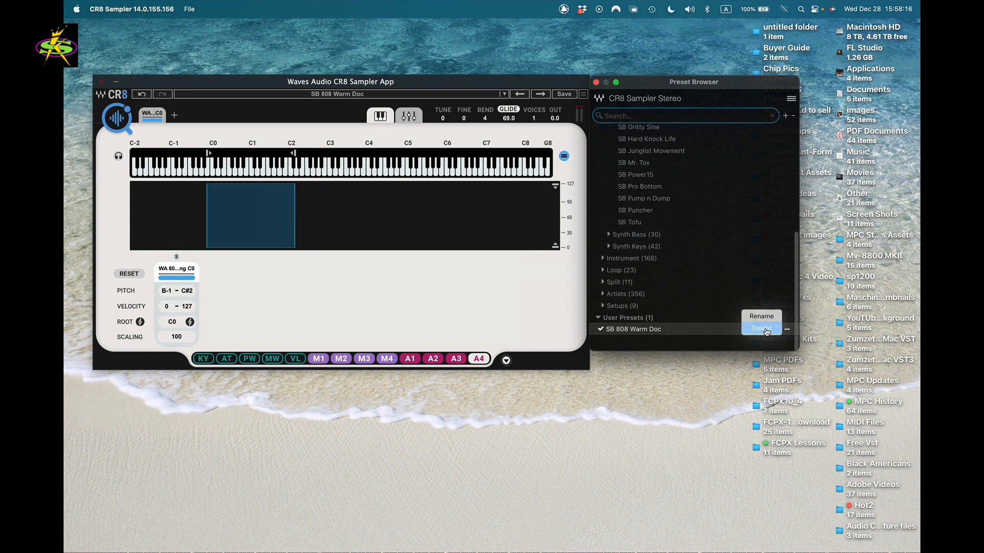
{"action": "left_click", "coordinate": [767, 330]}
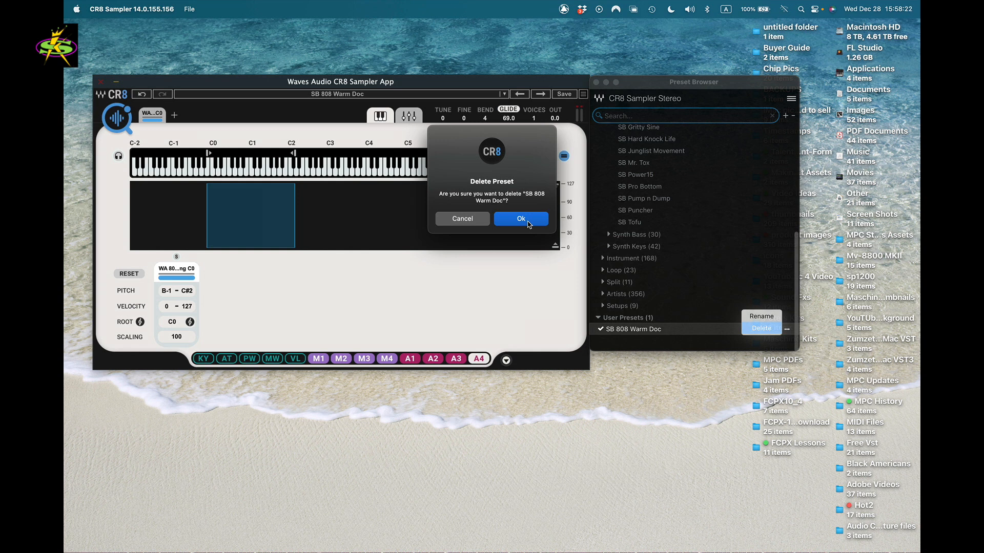
{"action": "left_click", "coordinate": [529, 224]}
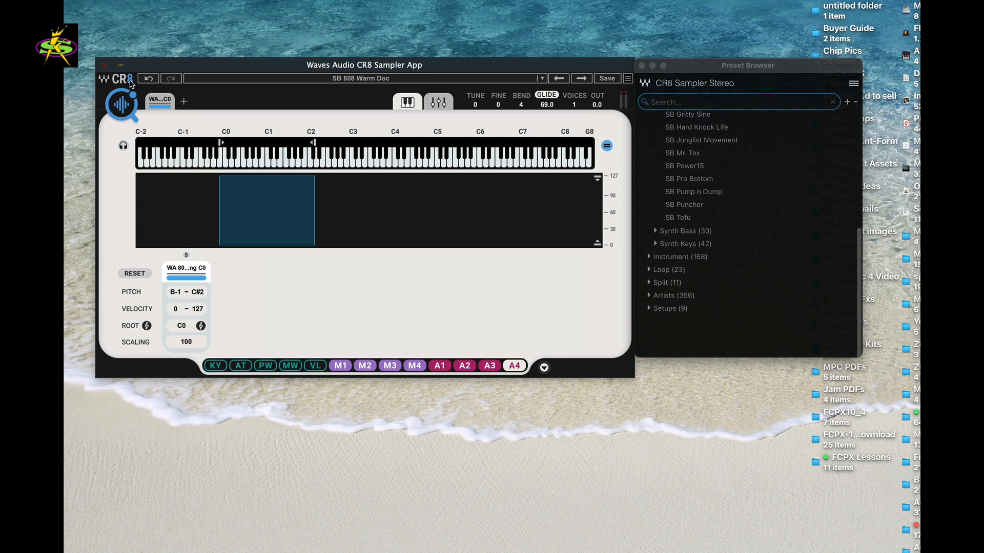
Open the COSMOS sample finder, bring its window fully into view, and remove the Keys filter.
{"action": "left_click", "coordinate": [128, 110]}
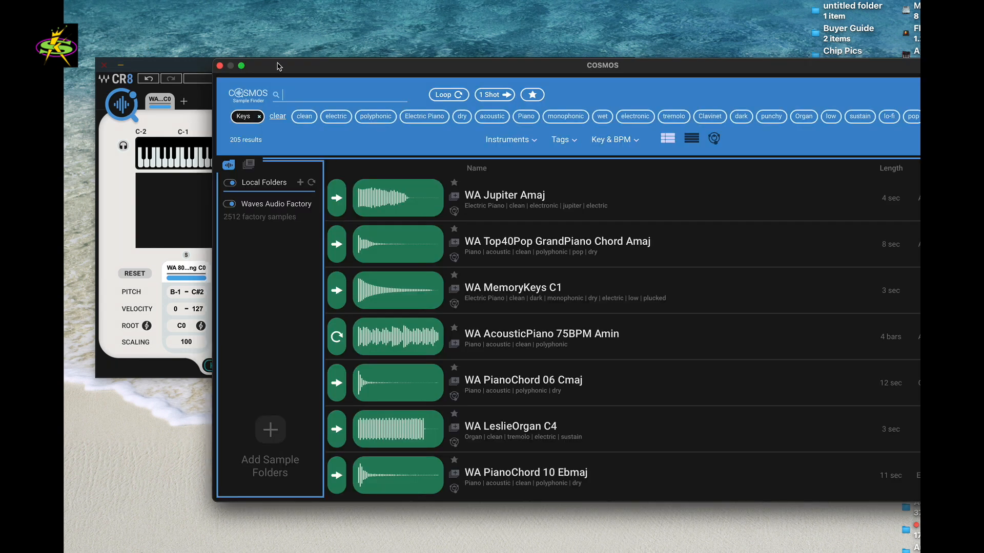
{"action": "left_click_drag", "start_coordinate": [275, 69], "coordinate": [192, 41]}
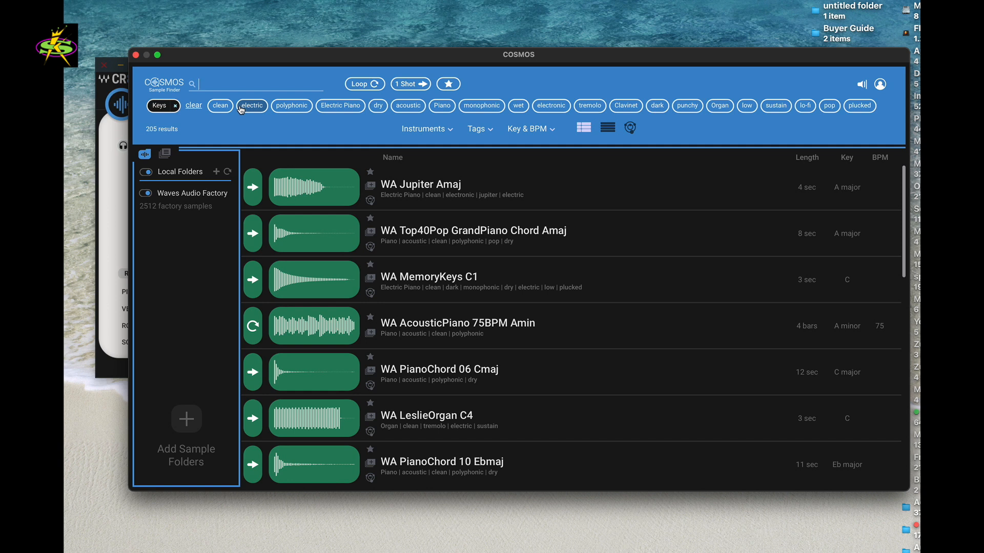
{"action": "left_click", "coordinate": [175, 106]}
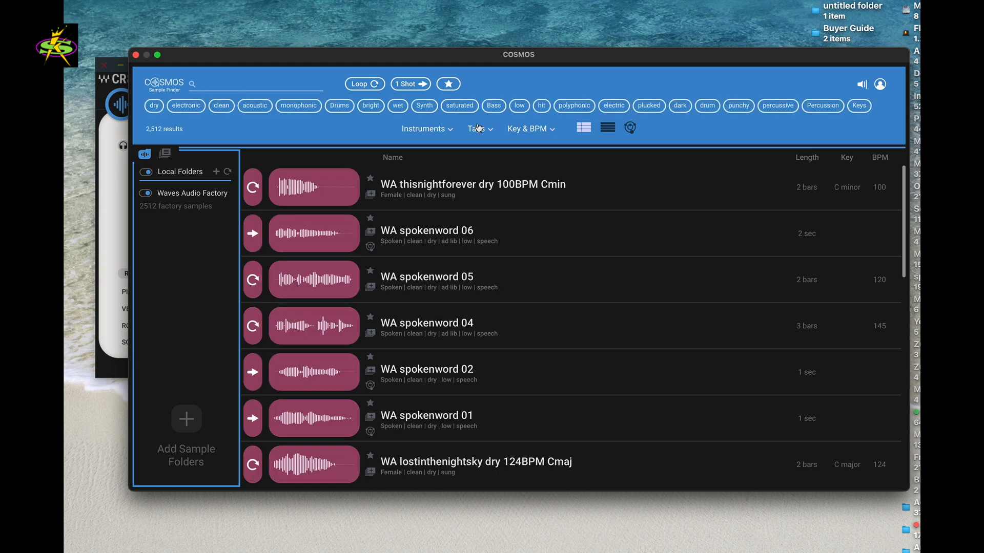
Filter the COSMOS samples by the tags Keys, pop, dry and Piano.
{"action": "left_click", "coordinate": [859, 106]}
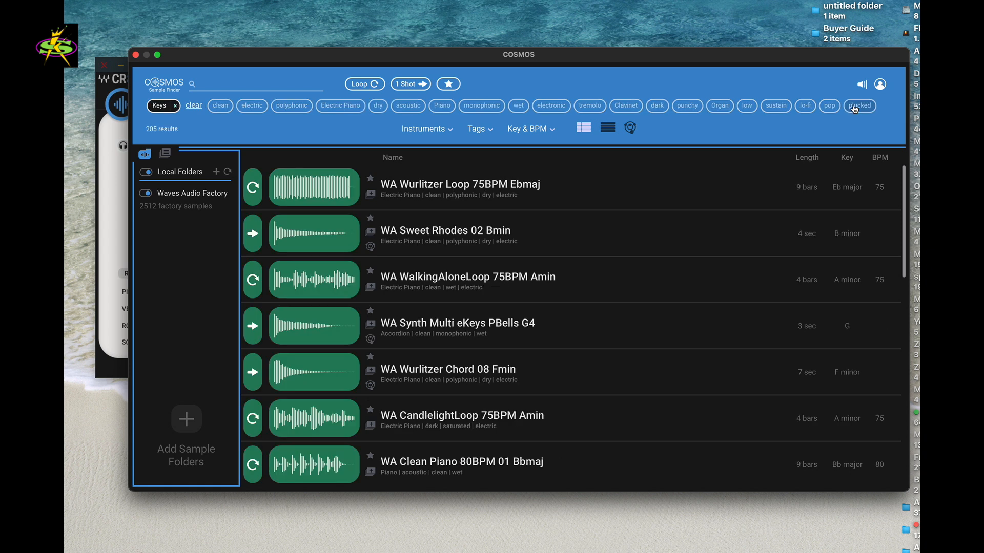
{"action": "left_click", "coordinate": [830, 106]}
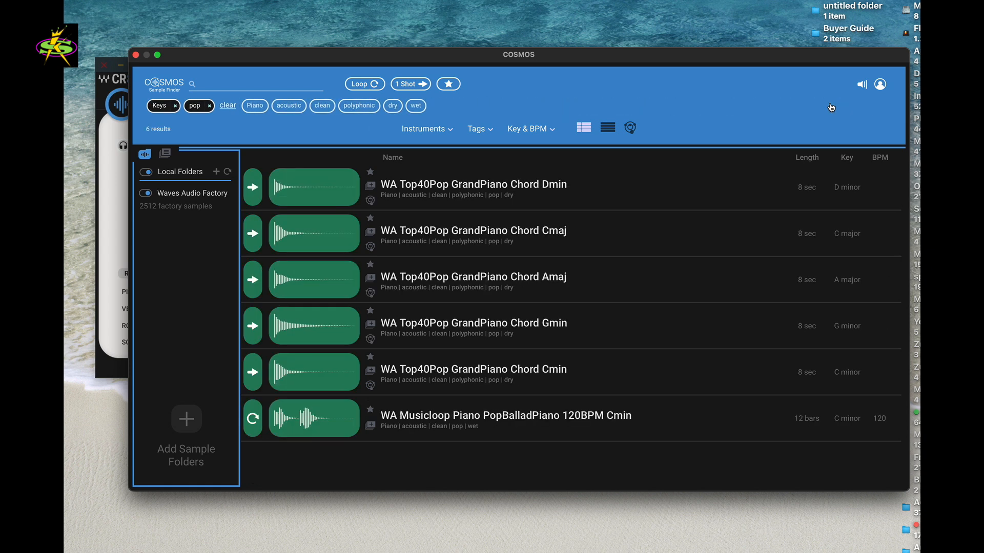
{"action": "left_click", "coordinate": [393, 108]}
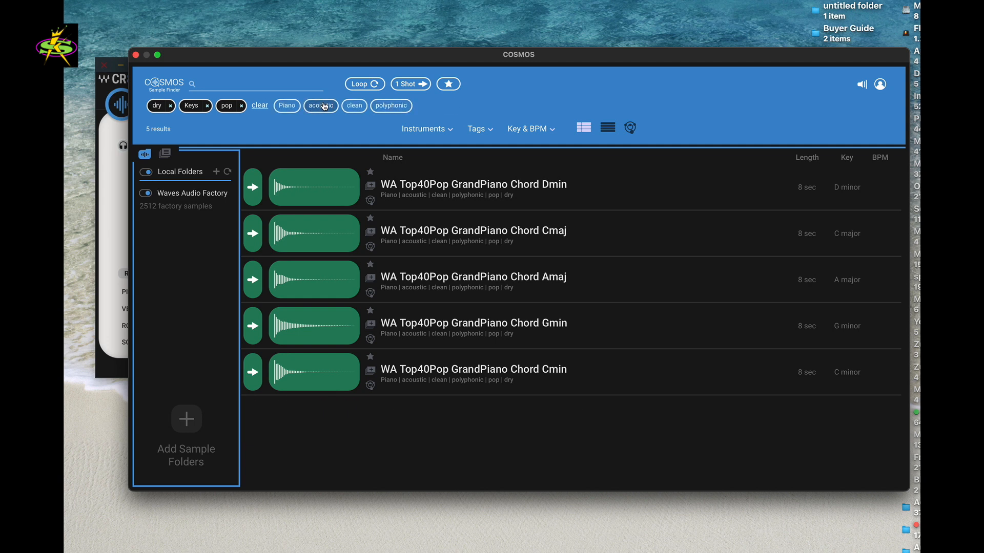
{"action": "left_click", "coordinate": [295, 106]}
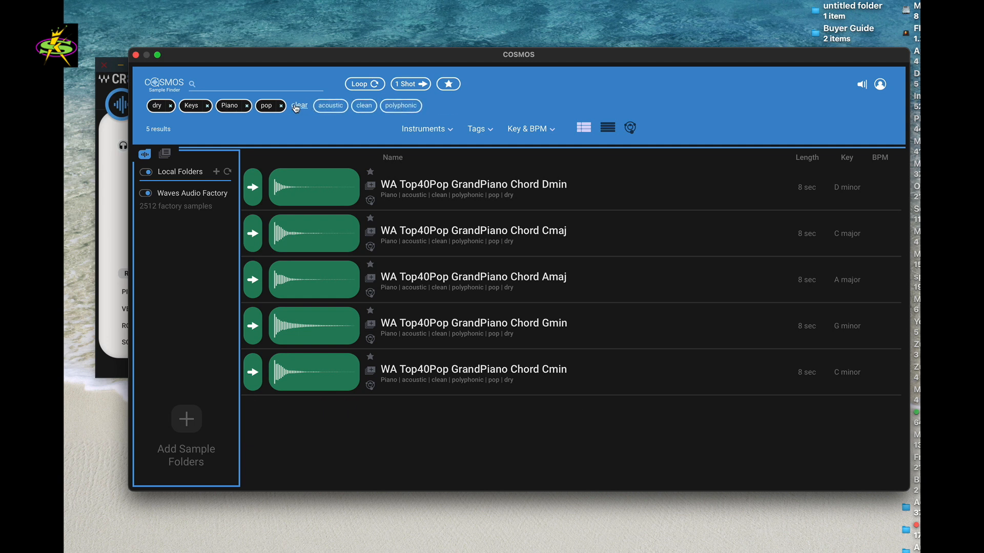
Audition the WA Top40Pop GrandPiano Chord samples in Dmin, Cmaj, Amaj, Gmin and Cmin.
{"action": "left_click", "coordinate": [257, 184]}
{"action": "left_click", "coordinate": [253, 234]}
{"action": "left_click", "coordinate": [253, 281]}
{"action": "left_click", "coordinate": [253, 328]}
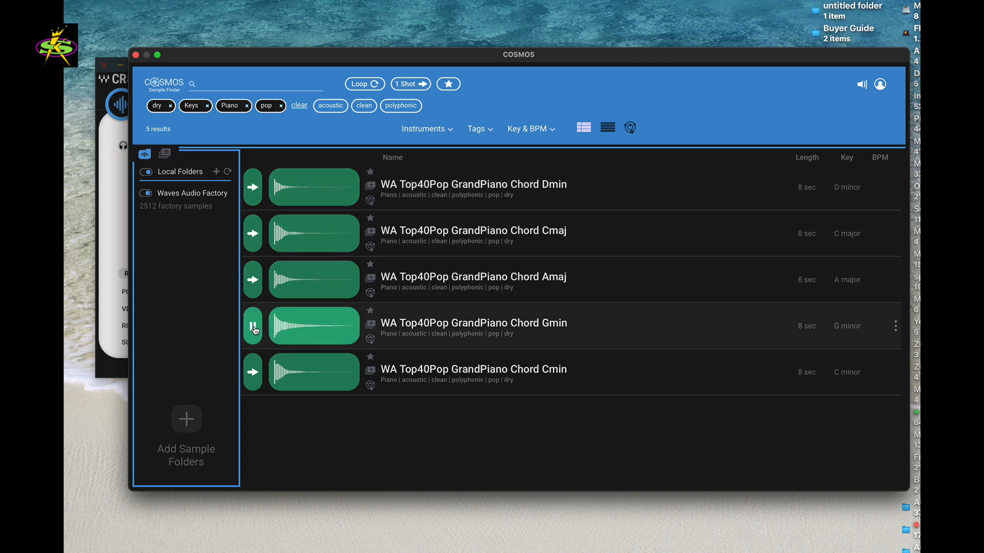
{"action": "left_click", "coordinate": [253, 377]}
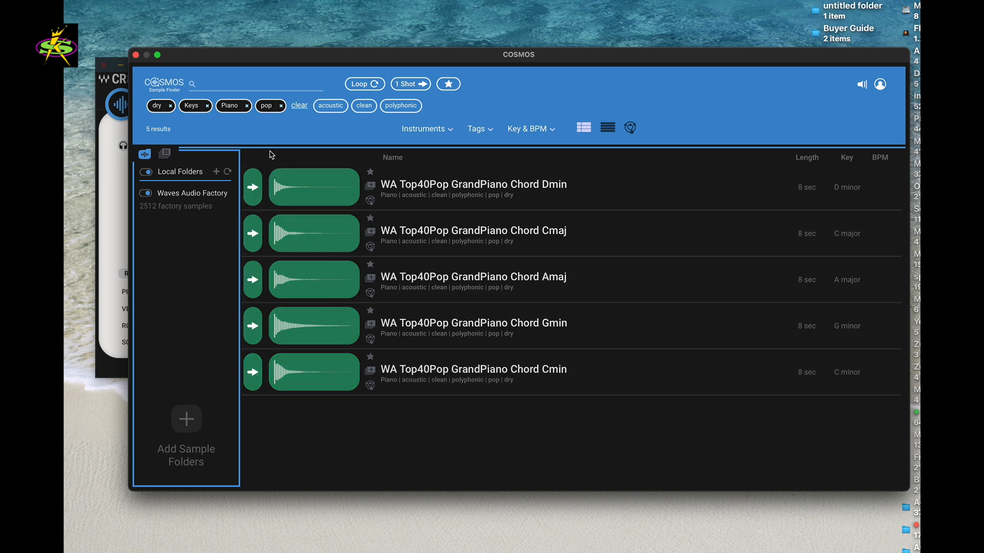
Add the acoustic tag to the filters and remove Keys, Piano and pop, leaving acoustic and dry.
{"action": "left_click", "coordinate": [329, 106]}
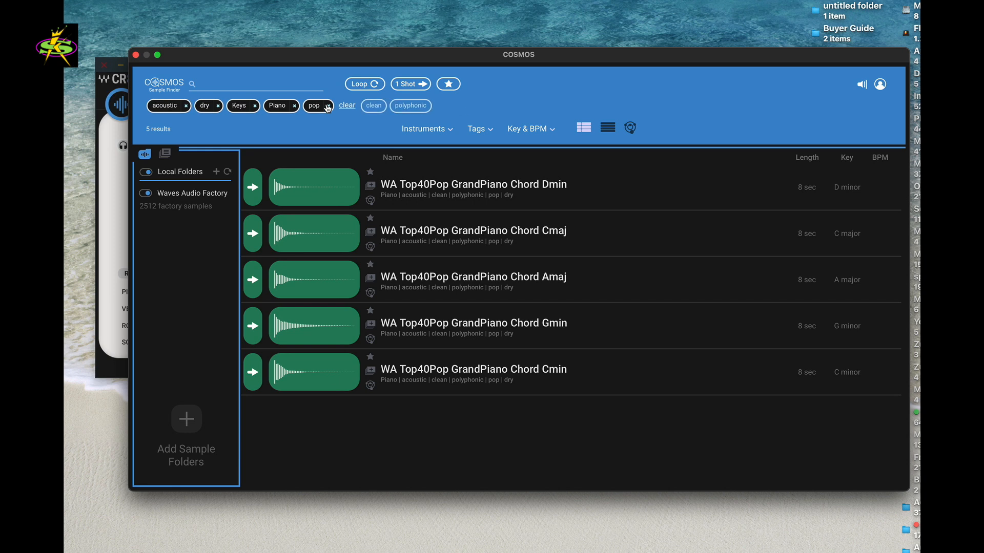
{"action": "left_click", "coordinate": [255, 106]}
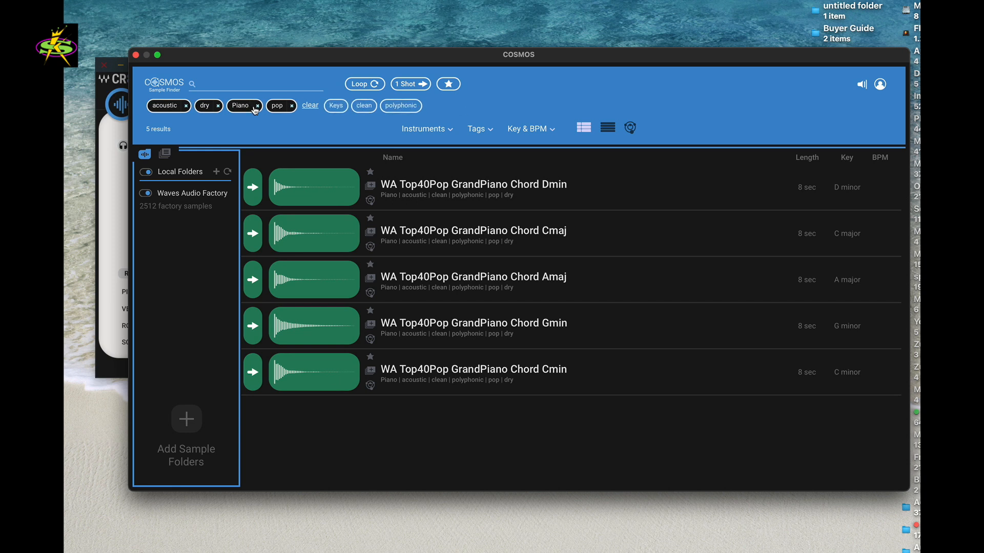
{"action": "left_click", "coordinate": [257, 107]}
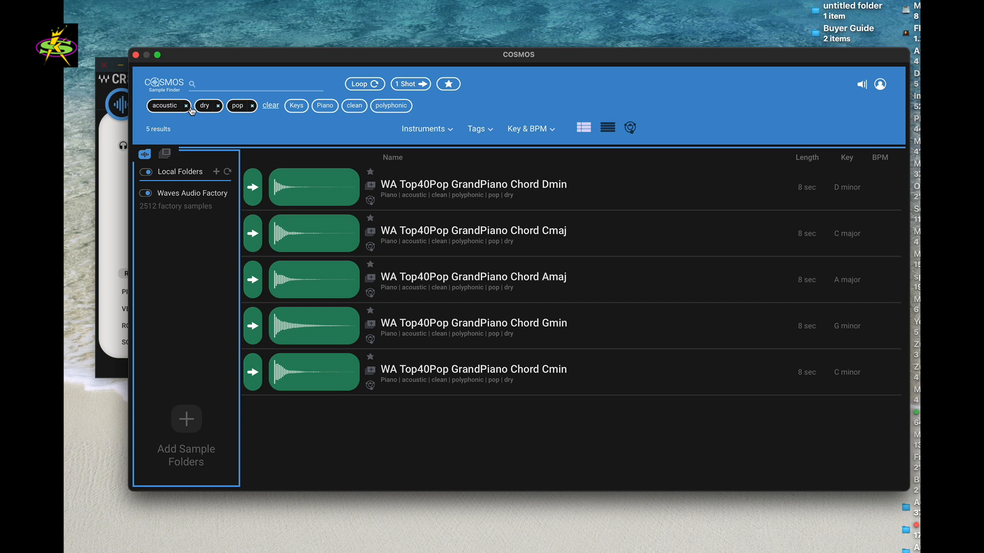
{"action": "left_click", "coordinate": [252, 106]}
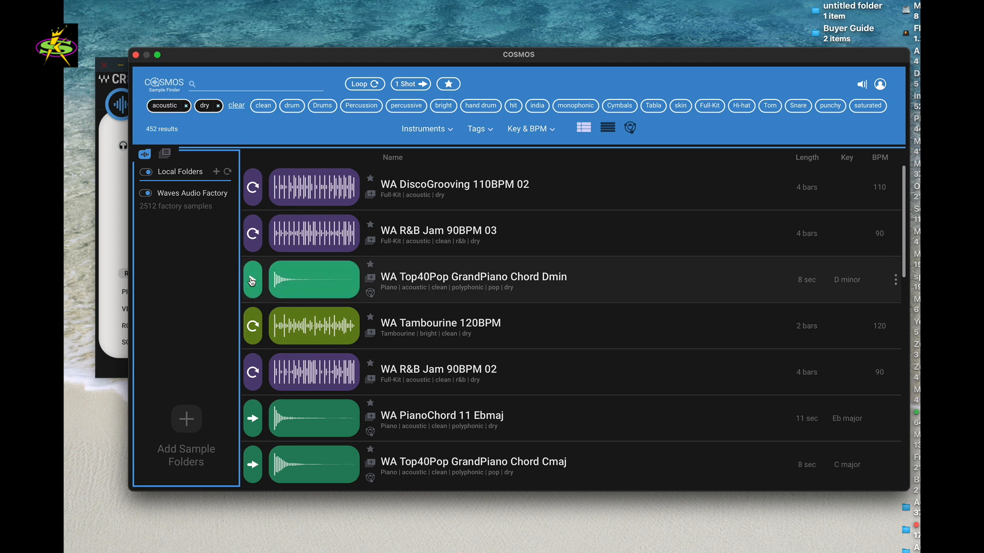
Audition the WA Tambourine 120BPM and WA R&B Jam 90BPM 02 loops, stopping playback at the end.
{"action": "left_click", "coordinate": [251, 327]}
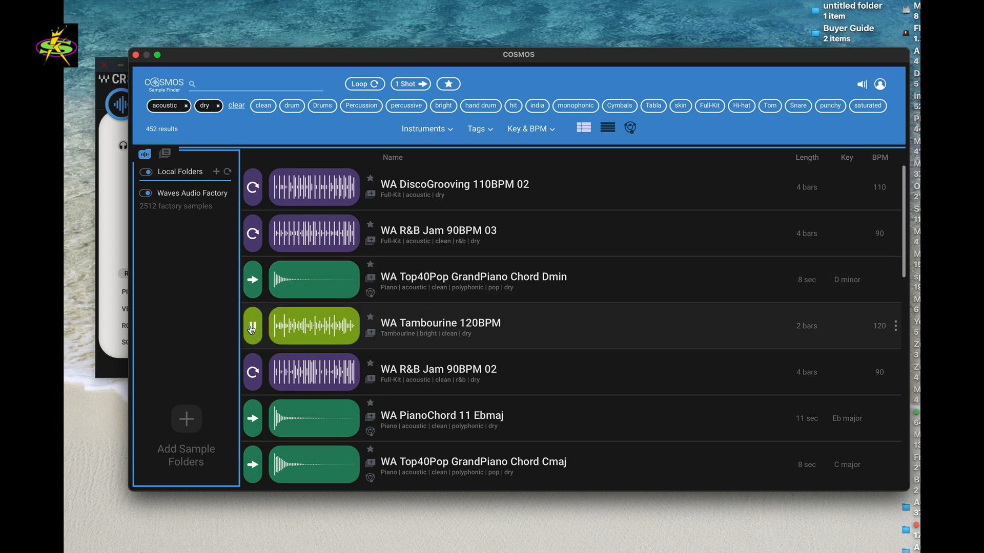
{"action": "left_click", "coordinate": [254, 376]}
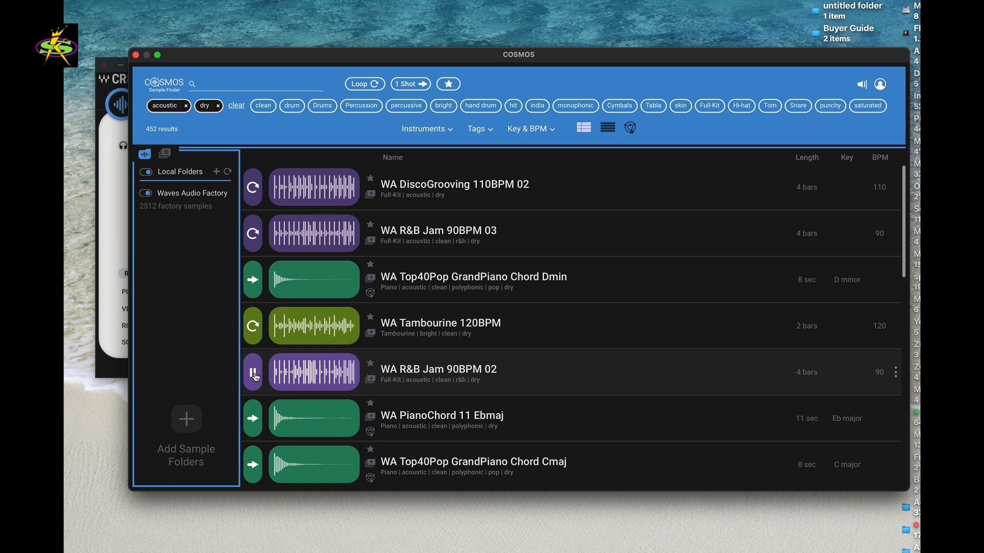
{"action": "left_click", "coordinate": [253, 374]}
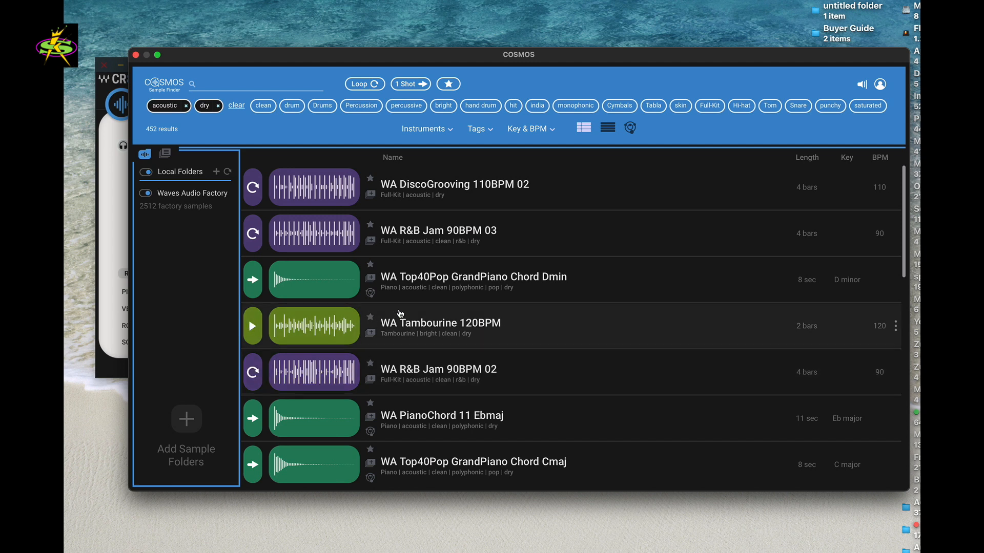
Compare the compact list and star-map views, auditioning WA Pizzicato Chord 01, and return to the waveform list to play WA Tambourine 120BPM.
{"action": "left_click", "coordinate": [608, 128]}
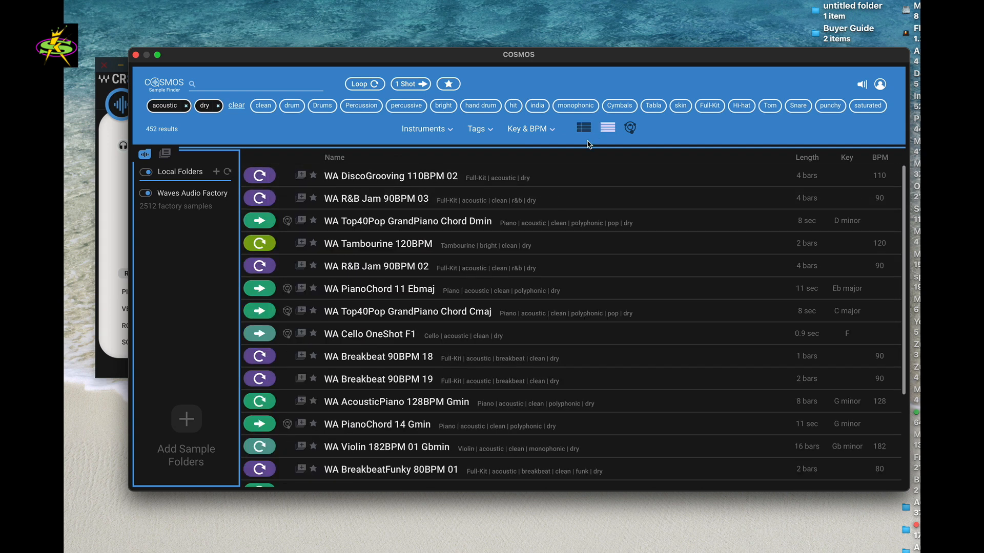
{"action": "left_click", "coordinate": [584, 127]}
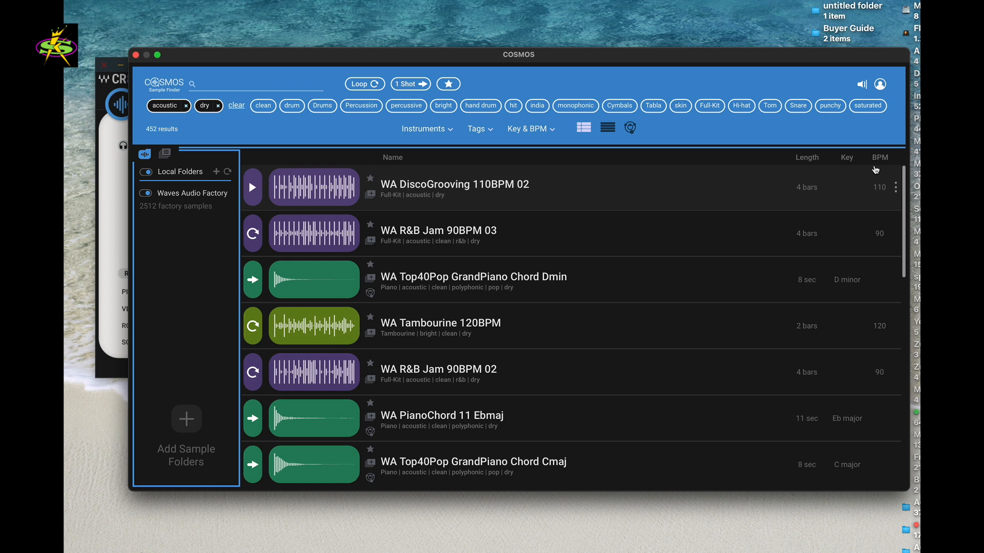
{"action": "left_click", "coordinate": [631, 128]}
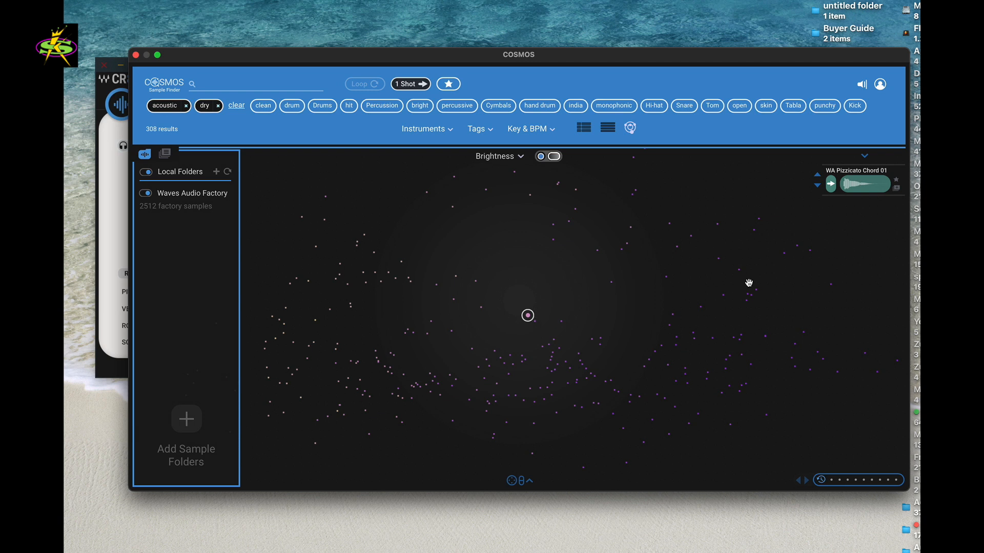
{"action": "mouse_move", "coordinate": [861, 190]}
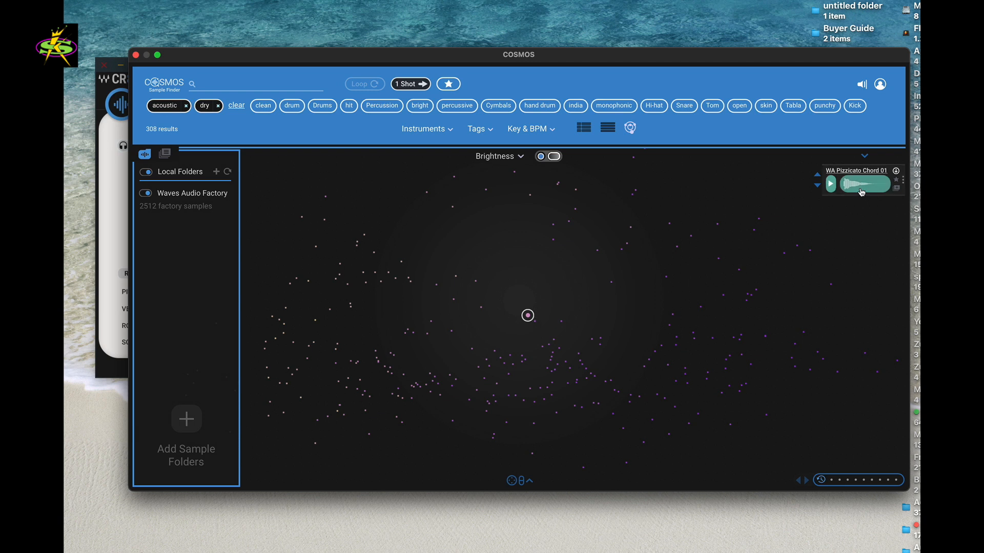
{"action": "left_click", "coordinate": [831, 186]}
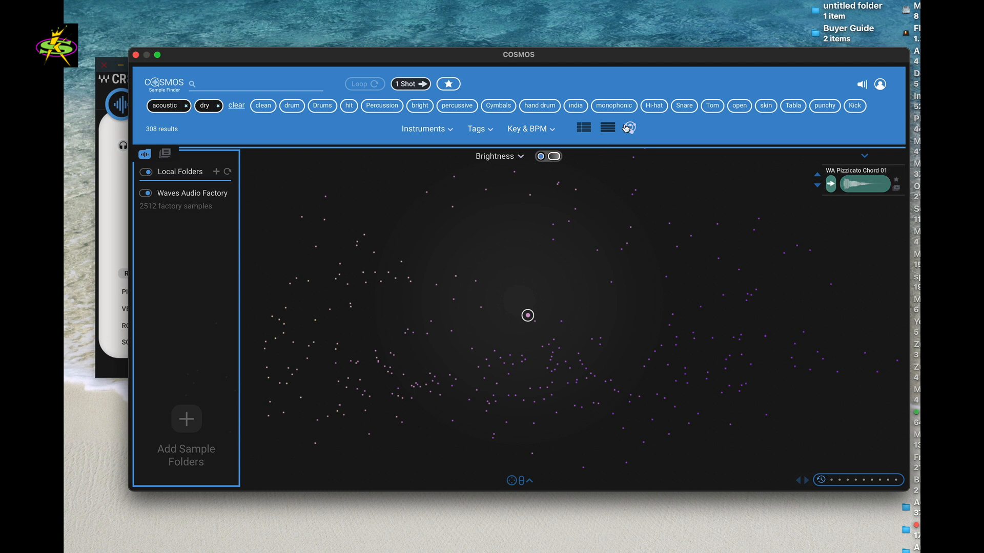
{"action": "left_click", "coordinate": [583, 128]}
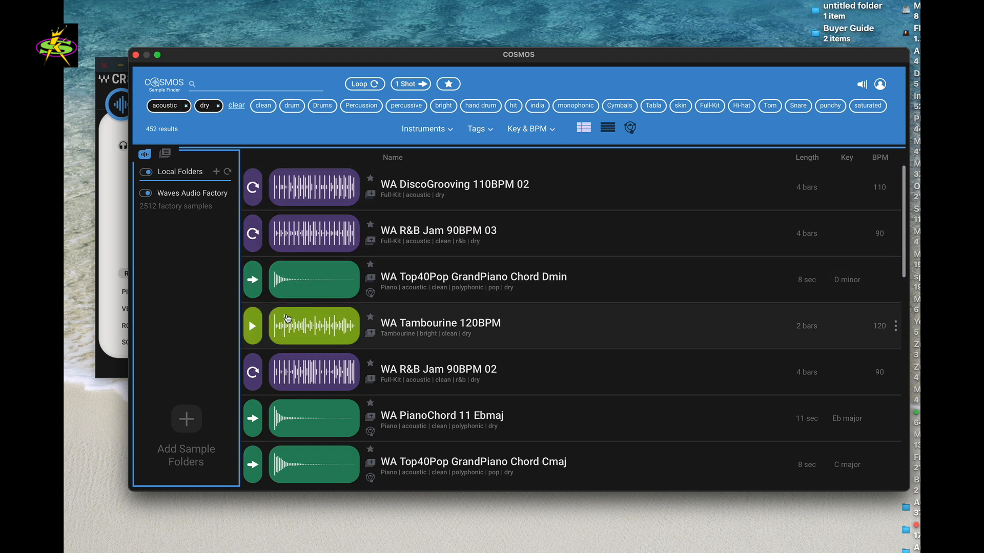
{"action": "left_click", "coordinate": [252, 328]}
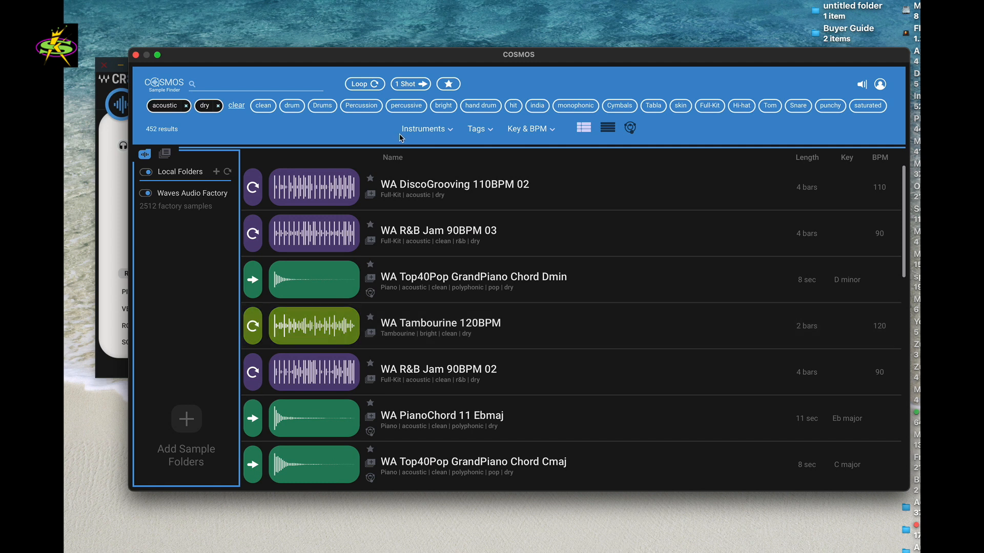
Filter the samples by 1 Shot, switch the filter to Loop, and remove the dry and acoustic tags.
{"action": "left_click", "coordinate": [414, 84]}
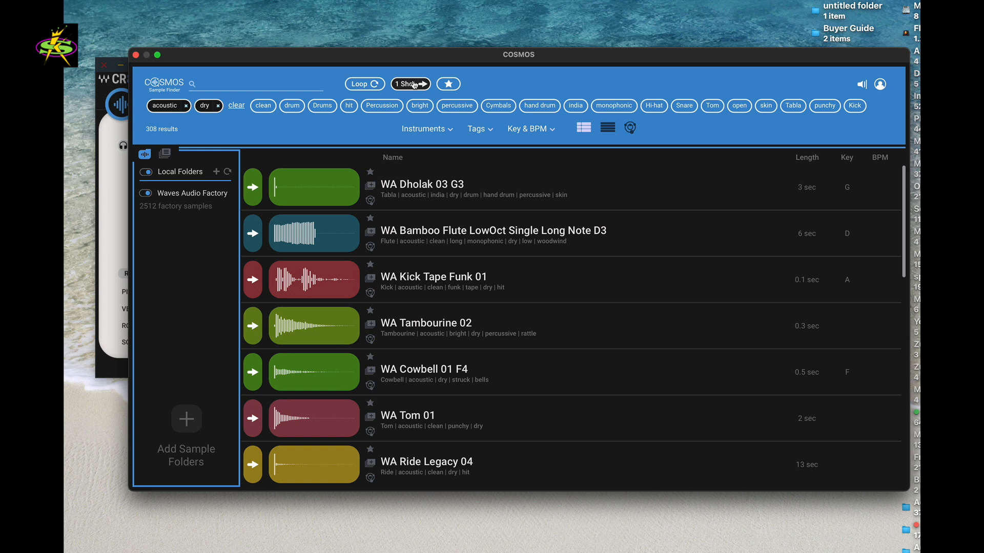
{"action": "left_click", "coordinate": [364, 84]}
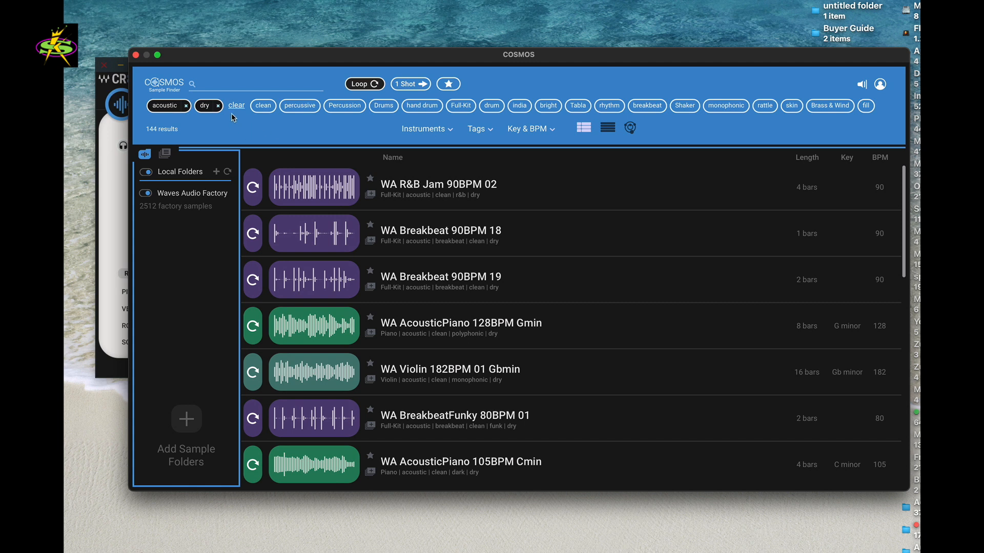
{"action": "left_click", "coordinate": [220, 105]}
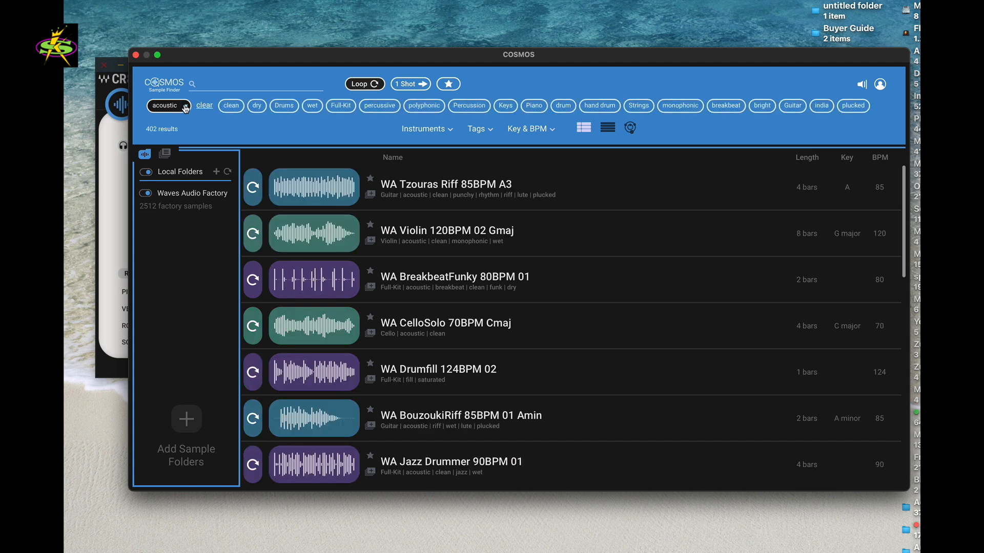
{"action": "left_click", "coordinate": [186, 106]}
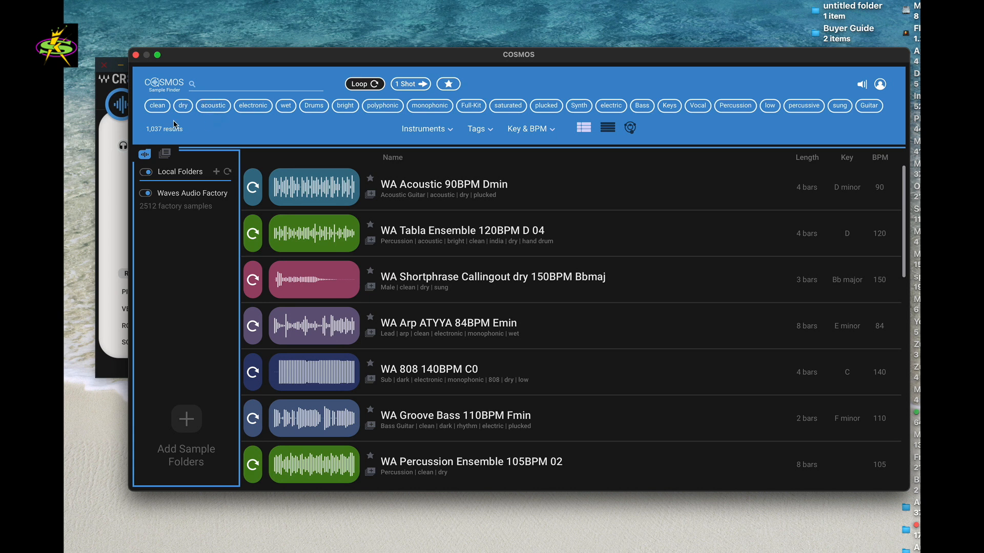
Check My Collections, return to Local Folders, and audition the WA 808 140BPM C0 and WA Groove Bass 110BPM Fmin loops.
{"action": "left_click", "coordinate": [164, 154]}
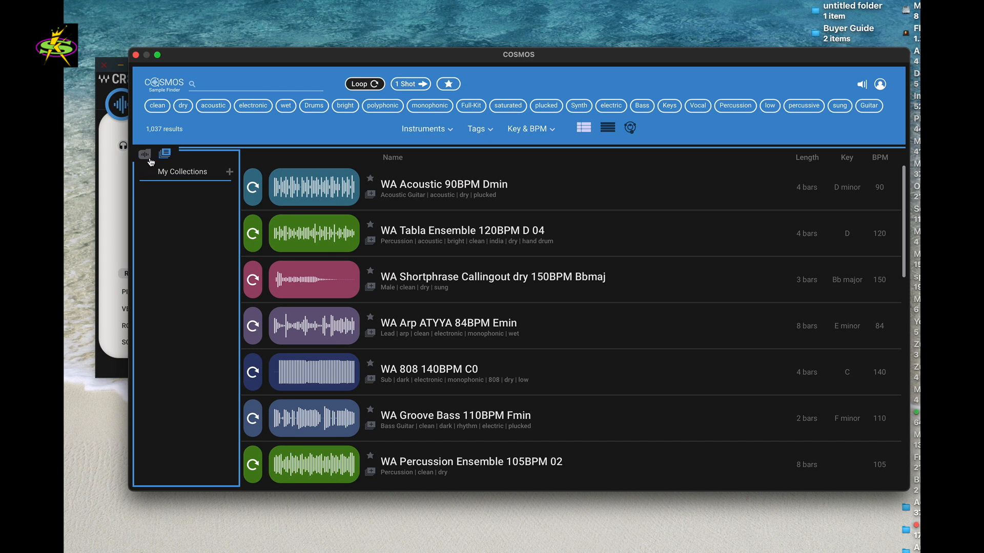
{"action": "left_click", "coordinate": [145, 154]}
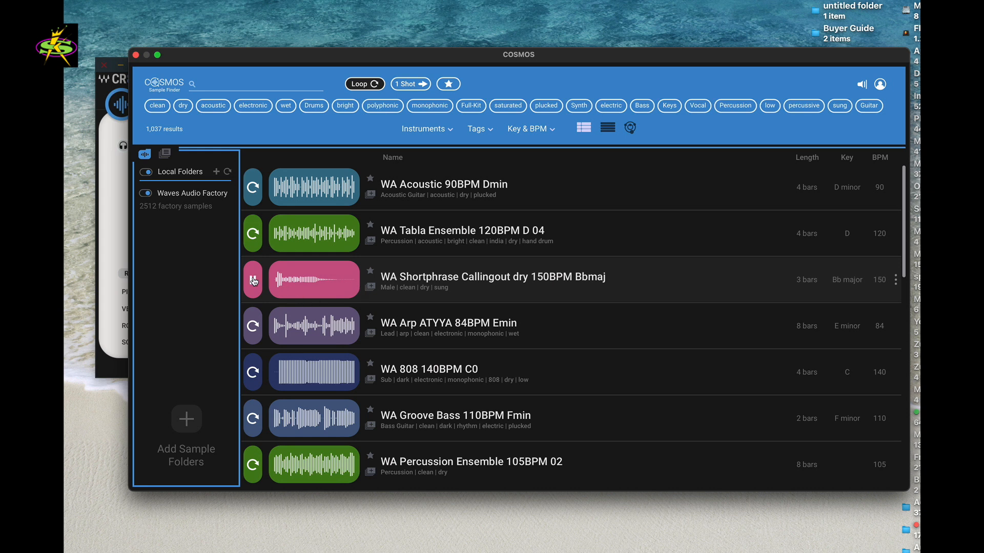
{"action": "left_click", "coordinate": [254, 376]}
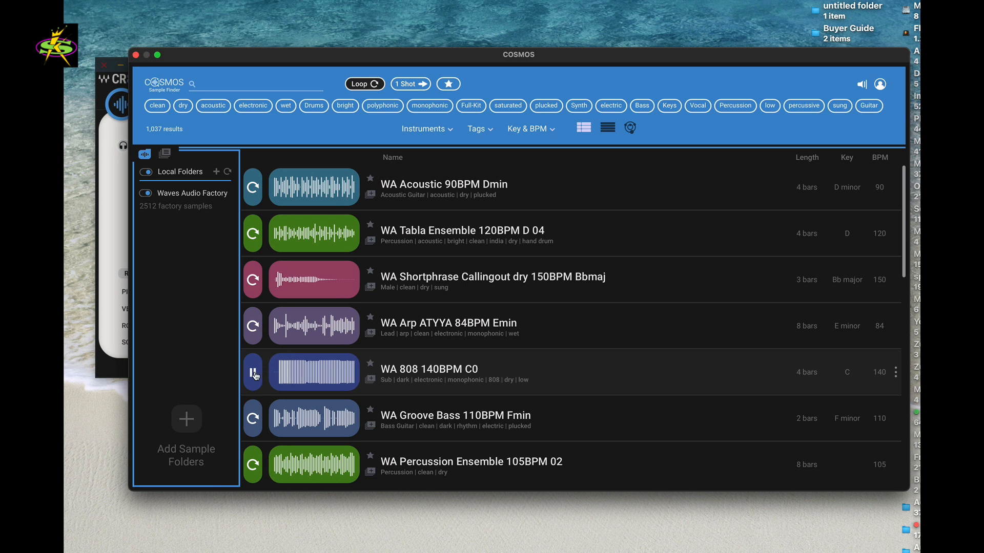
{"action": "left_click", "coordinate": [253, 420]}
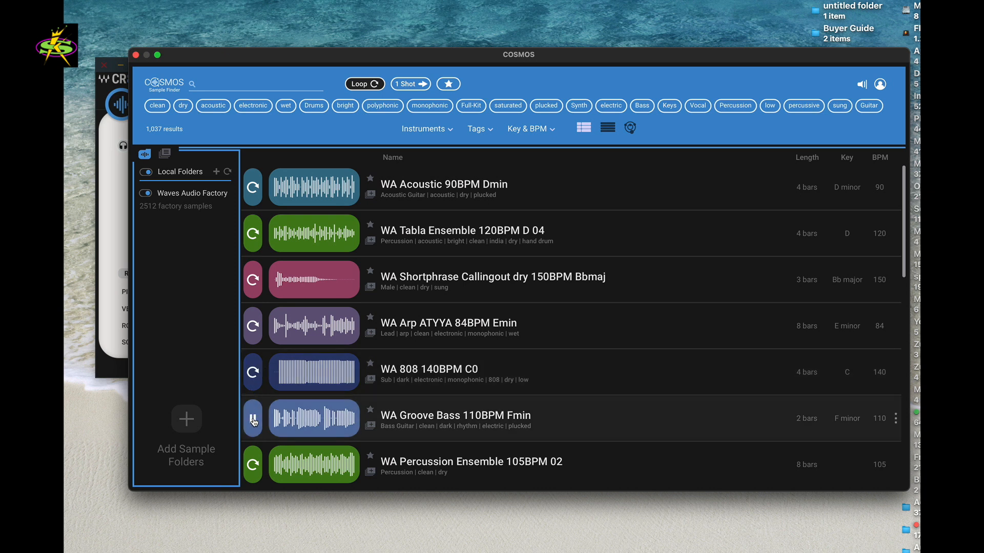
{"action": "scroll", "coordinate": [366, 408], "scroll_direction": "down", "scroll_amount": 4}
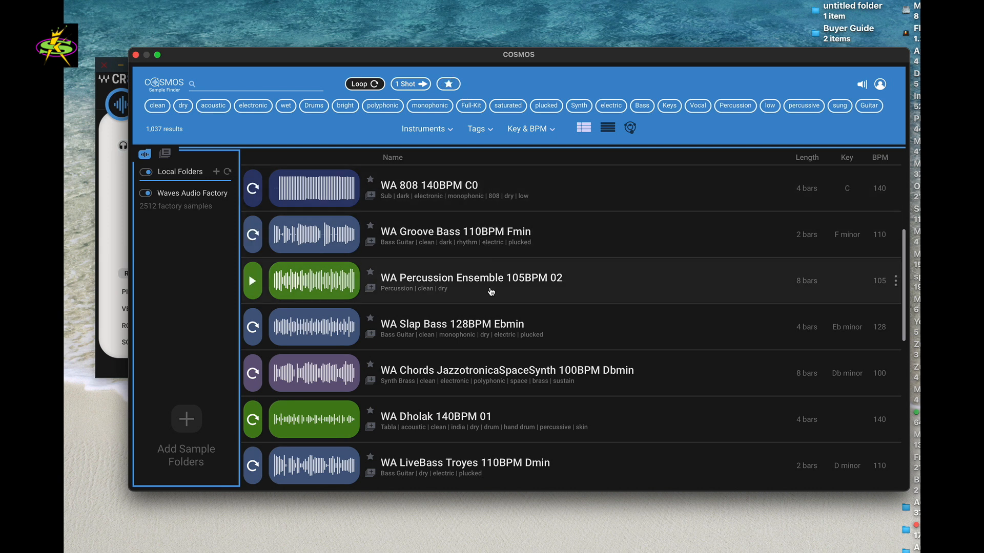
{"action": "scroll", "coordinate": [493, 283], "scroll_direction": "up", "scroll_amount": 2}
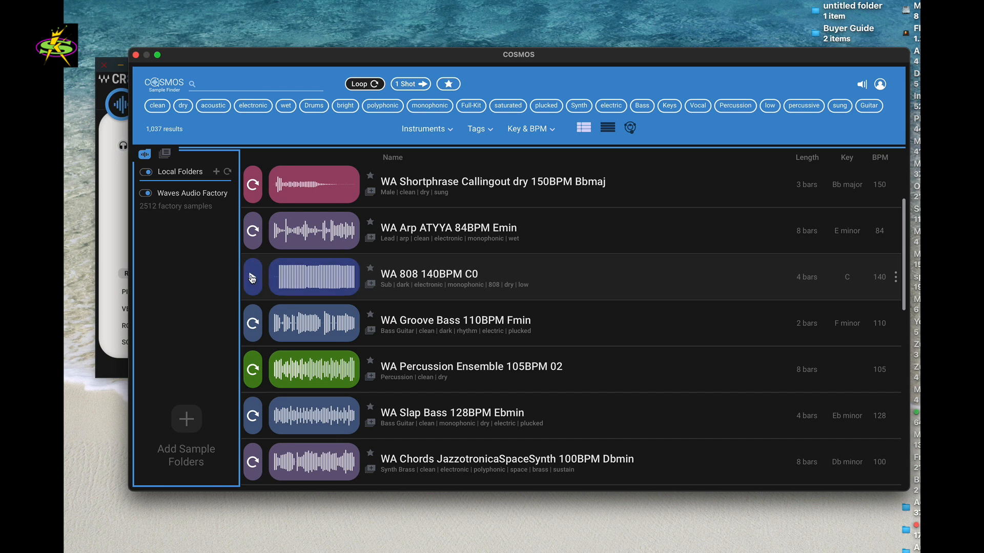
{"action": "left_click", "coordinate": [252, 277]}
{"action": "left_click", "coordinate": [253, 279]}
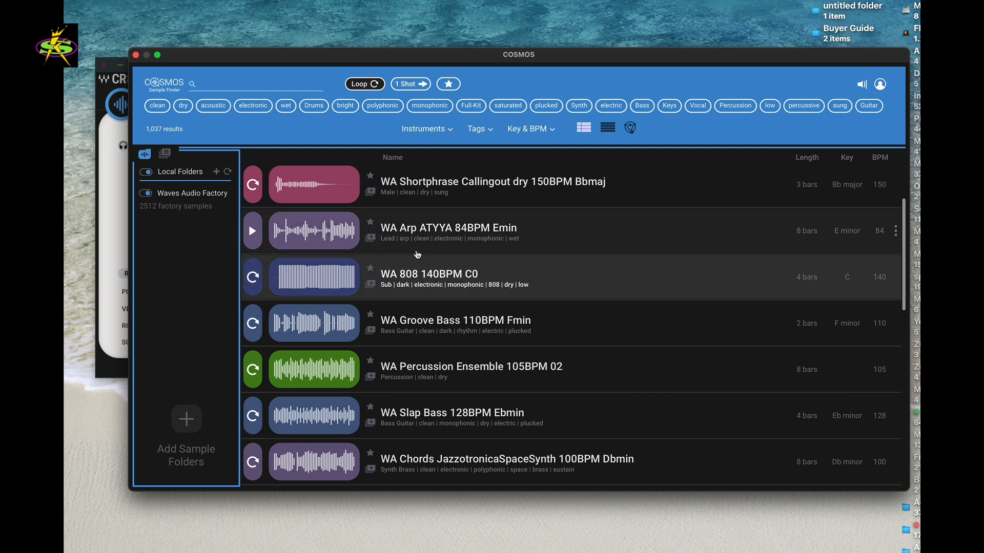
Filter the loops by favorites and turn the favorites filter off again.
{"action": "left_click", "coordinate": [449, 85]}
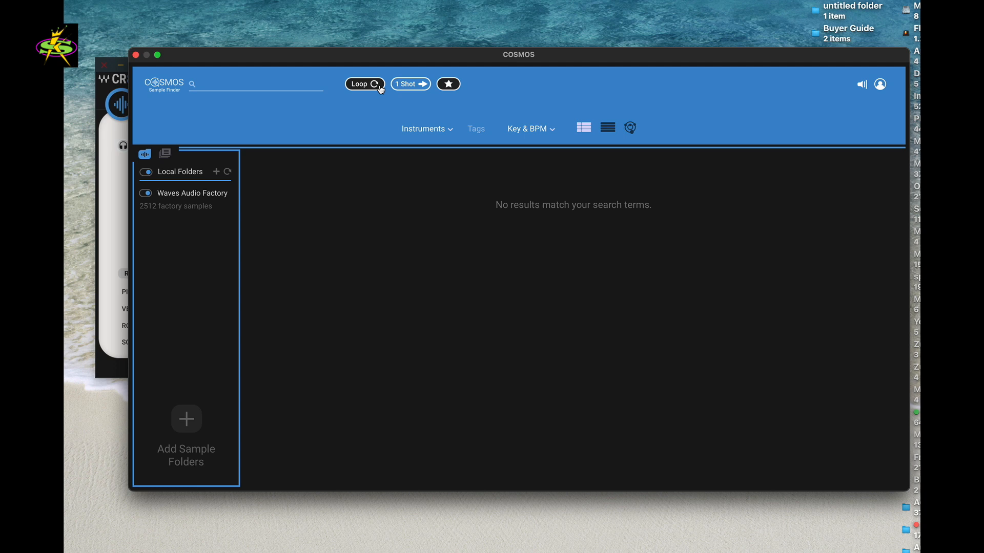
{"action": "left_click", "coordinate": [360, 87]}
{"action": "left_click", "coordinate": [360, 87]}
{"action": "left_click", "coordinate": [446, 86]}
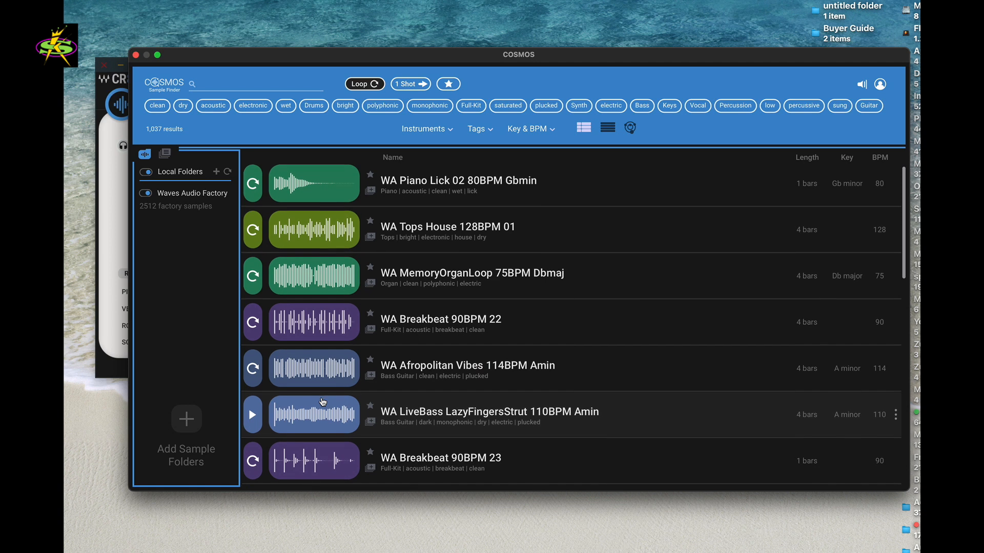
Audition the WA BongoShakersFullMix 80BPM loop further down the results and return to the top of the list.
{"action": "scroll", "coordinate": [322, 401], "scroll_direction": "down", "scroll_amount": 4}
{"action": "scroll", "coordinate": [322, 402], "scroll_direction": "down", "scroll_amount": 1}
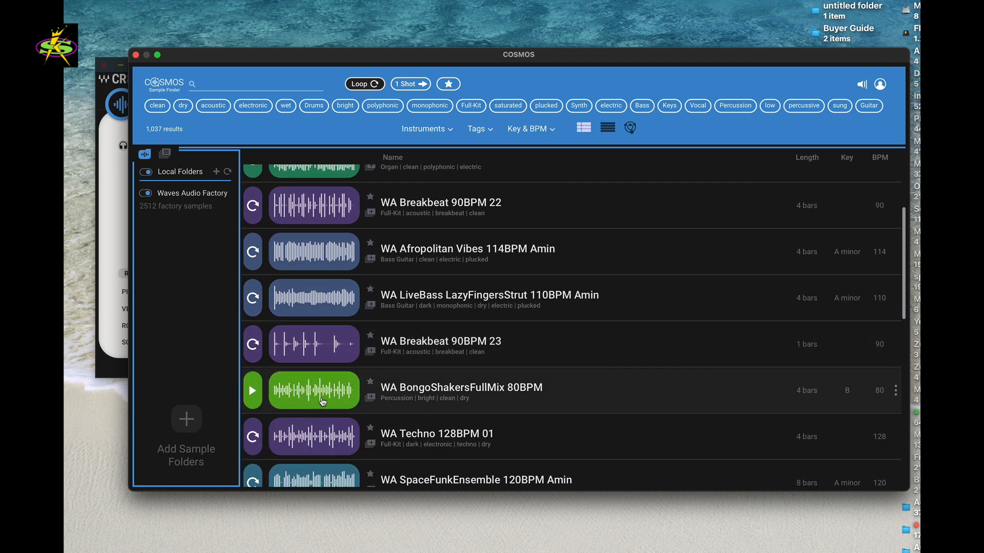
{"action": "left_click", "coordinate": [253, 392]}
{"action": "scroll", "coordinate": [307, 346], "scroll_direction": "up", "scroll_amount": 3}
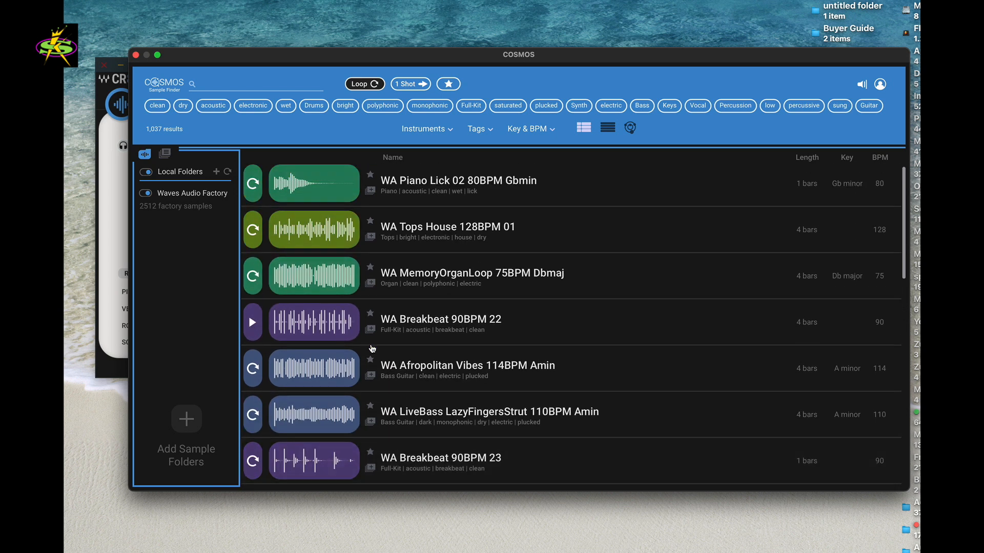
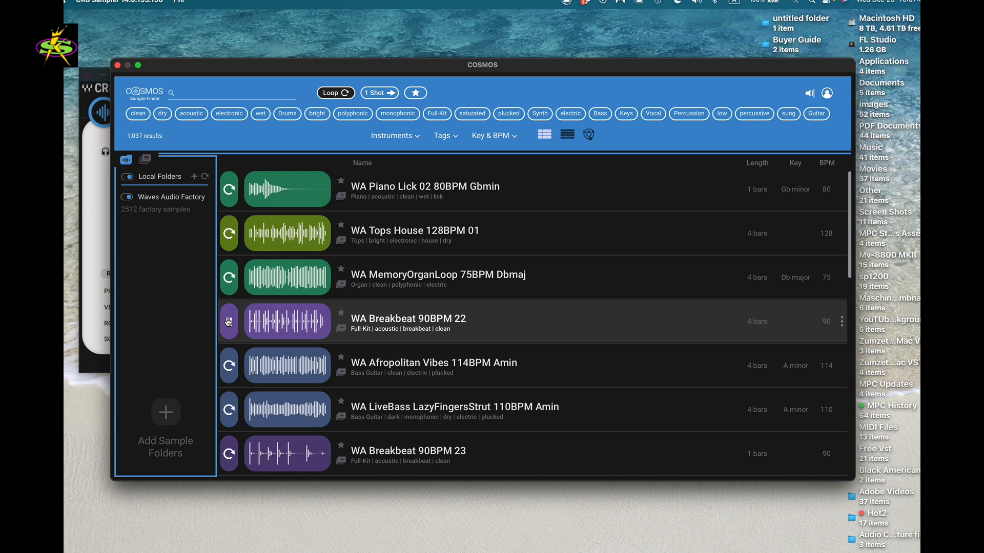
Audition the loops from WA Breakbeat 90BPM 22 through WA Breakbeat 90BPM 23 and mark those two breakbeats as favorites.
{"action": "left_click", "coordinate": [228, 322]}
{"action": "left_click", "coordinate": [341, 314]}
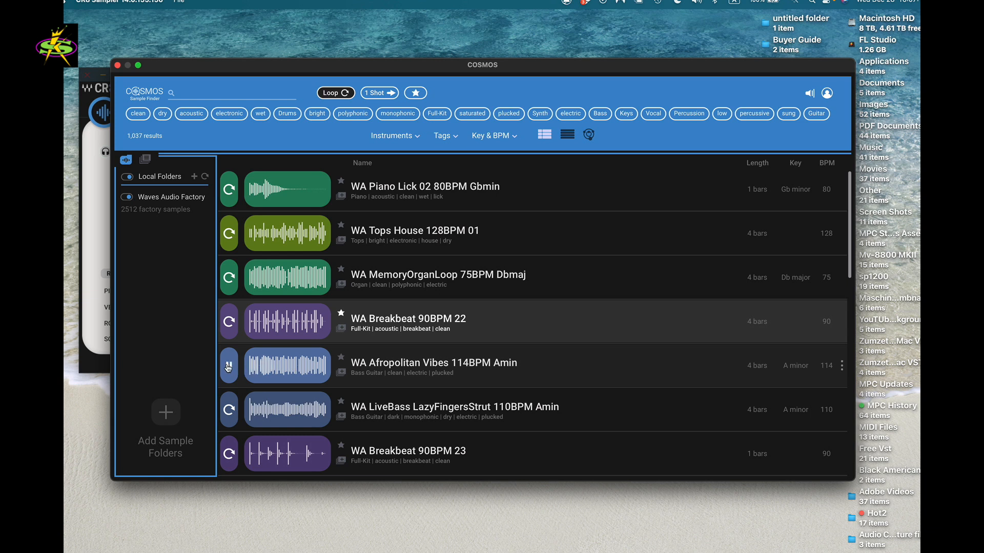
{"action": "left_click", "coordinate": [228, 367]}
{"action": "scroll", "coordinate": [307, 354], "scroll_direction": "down", "scroll_amount": 2}
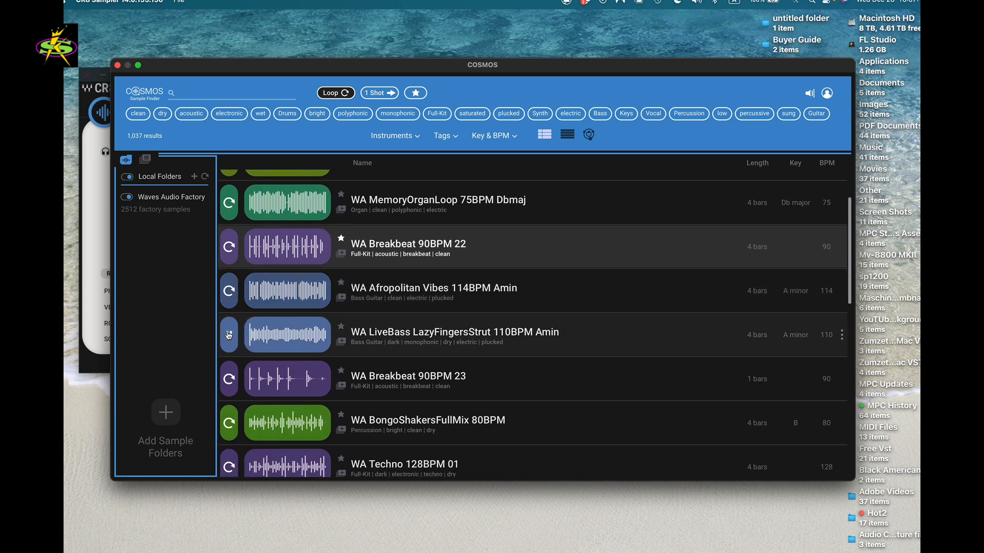
{"action": "left_click", "coordinate": [227, 379]}
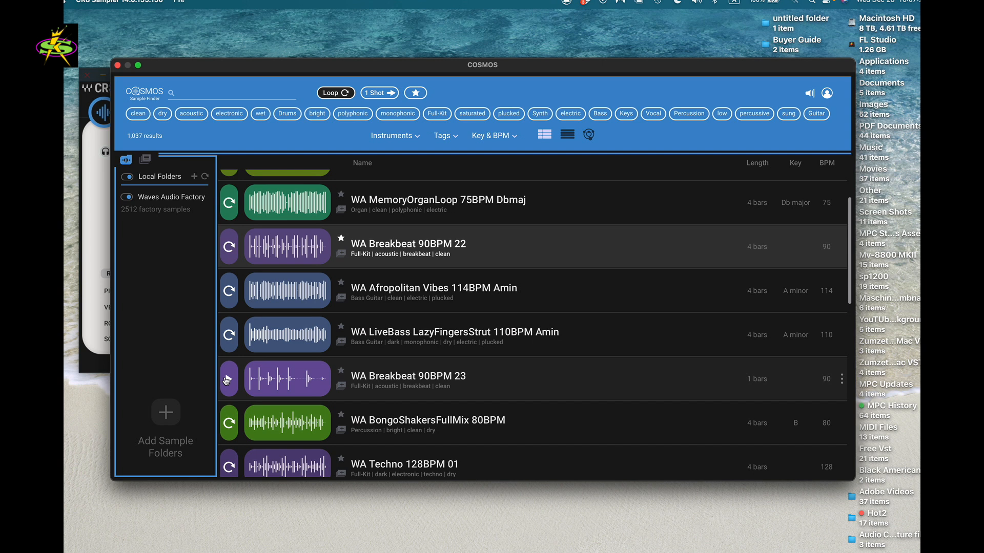
{"action": "left_click", "coordinate": [341, 372]}
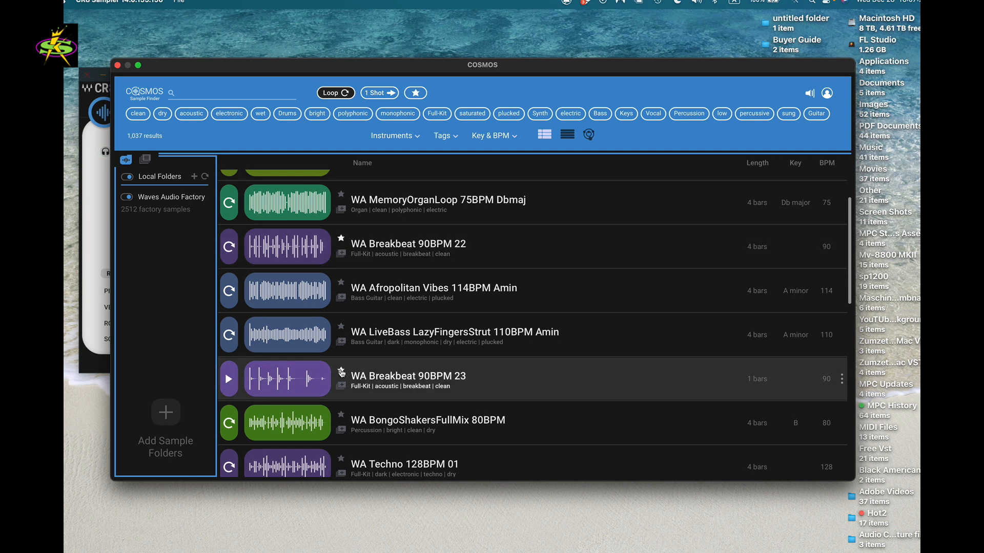
Audition the WA Smash808Bass 95BPM Dmin and WA Riser DesertWind 4Bars 126BPM loops, stopping each one.
{"action": "scroll", "coordinate": [344, 405], "scroll_direction": "down", "scroll_amount": 2}
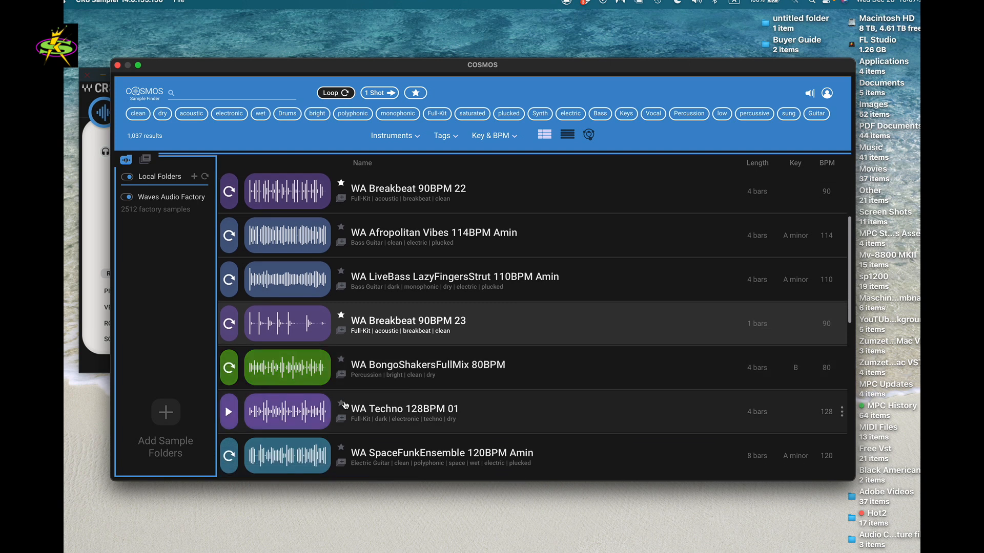
{"action": "scroll", "coordinate": [344, 406], "scroll_direction": "down", "scroll_amount": 1}
{"action": "scroll", "coordinate": [346, 406], "scroll_direction": "down", "scroll_amount": 4}
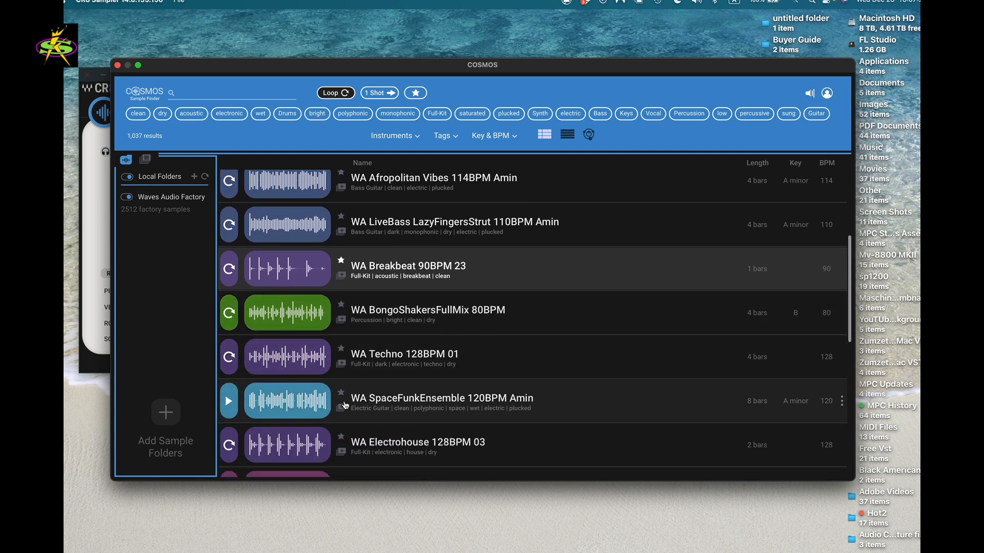
{"action": "scroll", "coordinate": [345, 405], "scroll_direction": "down", "scroll_amount": 2}
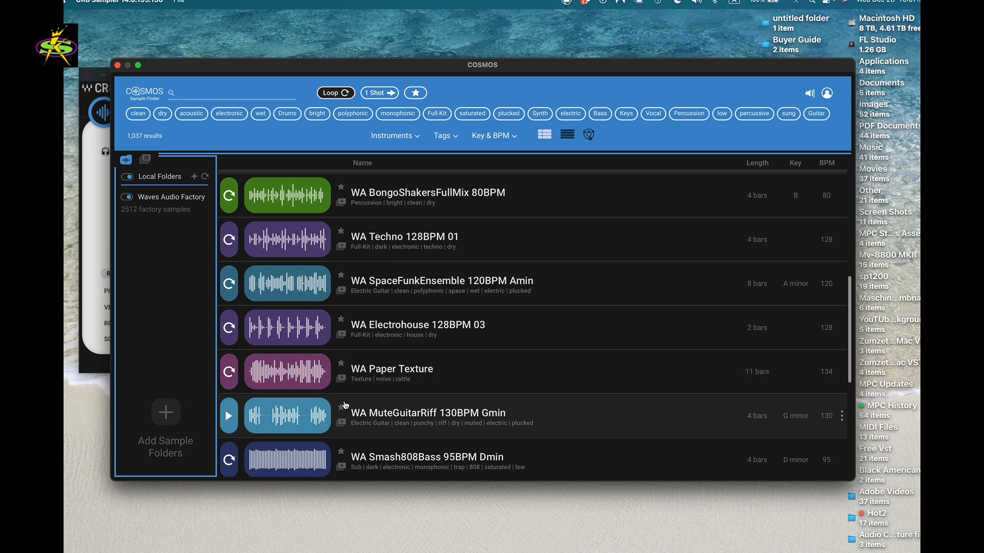
{"action": "scroll", "coordinate": [345, 406], "scroll_direction": "down", "scroll_amount": 1}
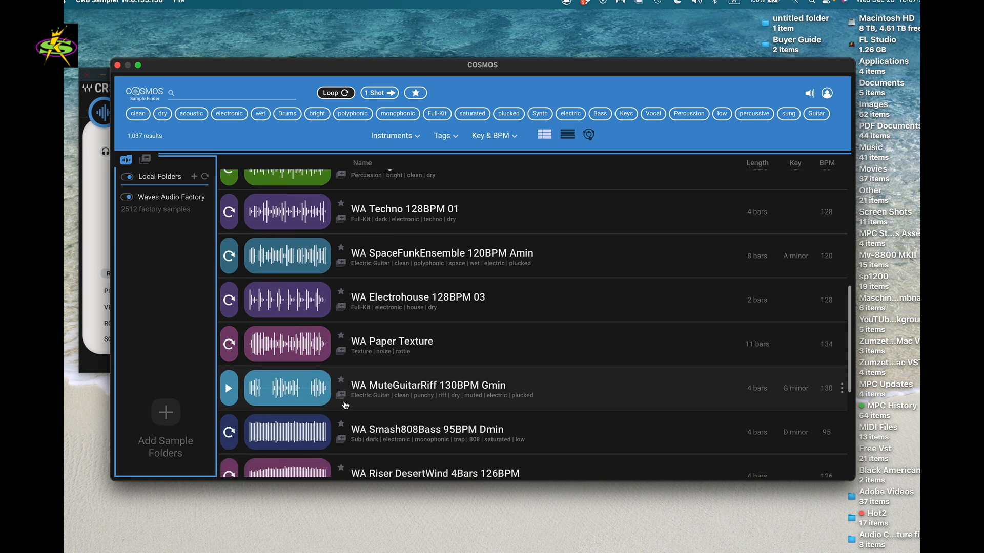
{"action": "left_click", "coordinate": [228, 433]}
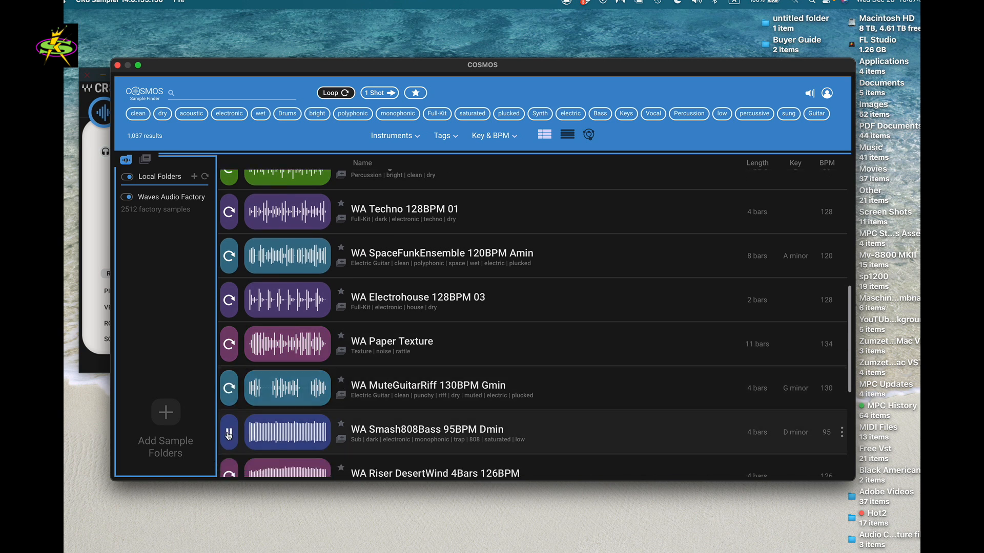
{"action": "left_click", "coordinate": [229, 434]}
{"action": "scroll", "coordinate": [333, 359], "scroll_direction": "down", "scroll_amount": 6}
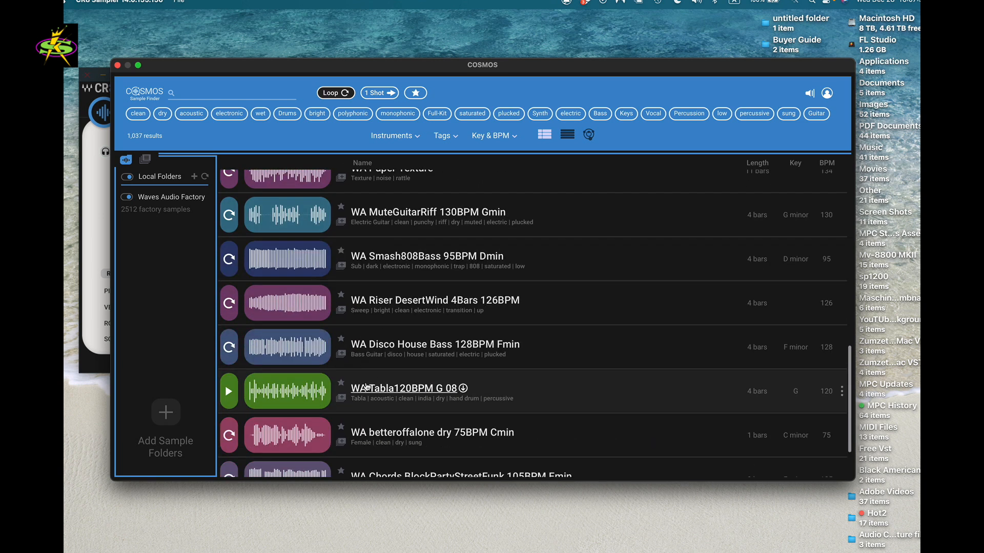
{"action": "left_click", "coordinate": [228, 304]}
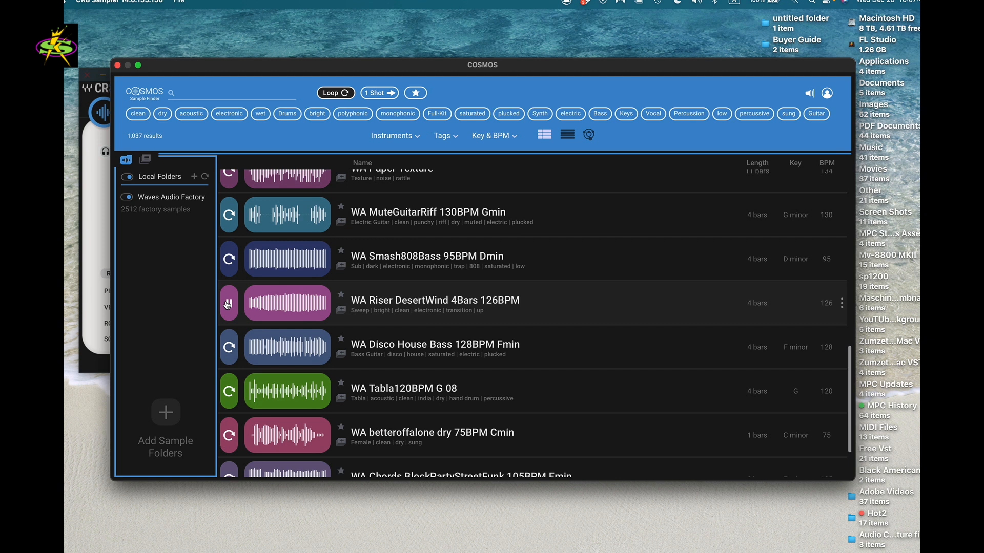
{"action": "left_click", "coordinate": [228, 303]}
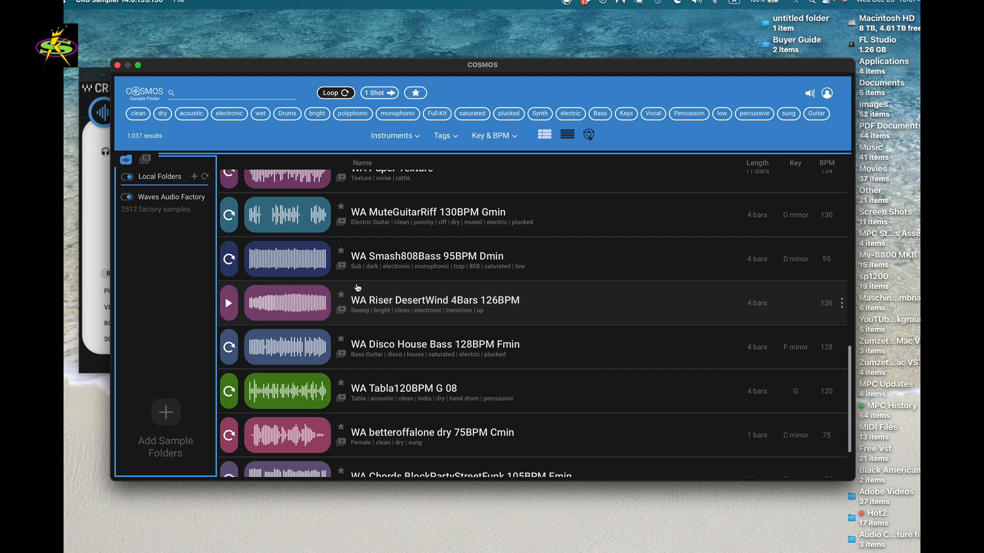
Mark the WA Riser DesertWind 4Bars 126BPM loop as a favorite, view only the favorites, and restore the full loop list.
{"action": "left_click", "coordinate": [342, 297]}
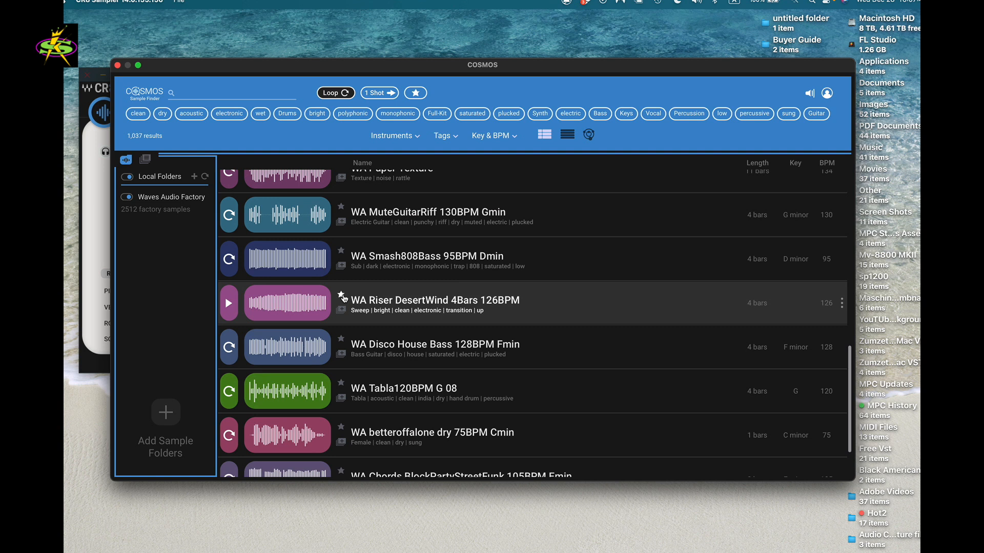
{"action": "left_click", "coordinate": [418, 94]}
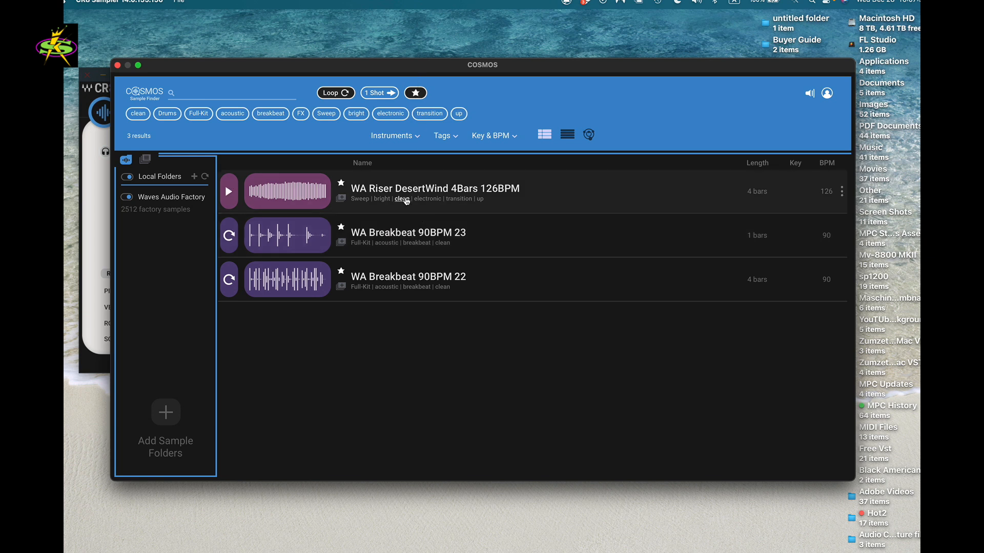
{"action": "left_click", "coordinate": [402, 199]}
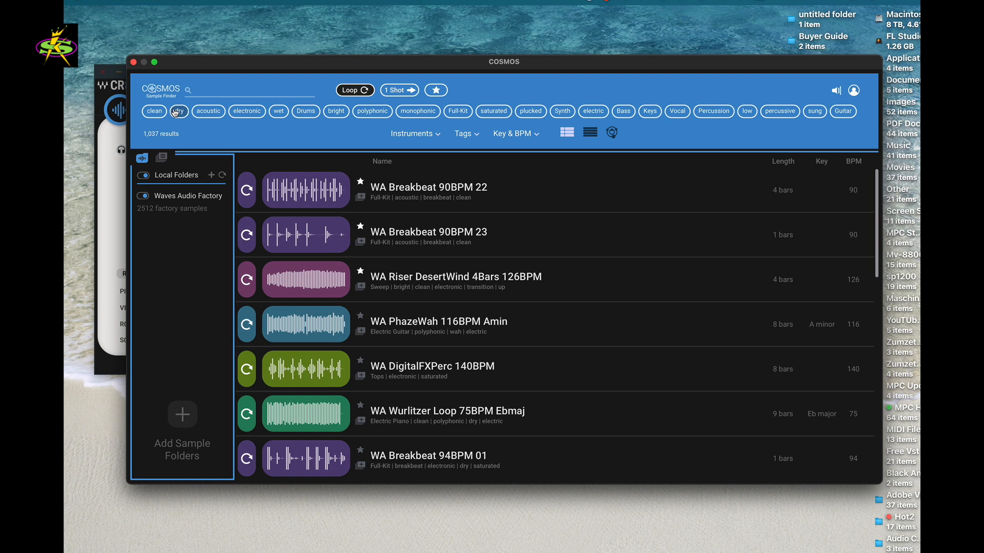
Filter the loops by the Guitar instrument and audition results from WA WahGuitarRythms 90BPM Dmin through WA GuitarPick 114BPM 01 Amin.
{"action": "left_click", "coordinate": [436, 135]}
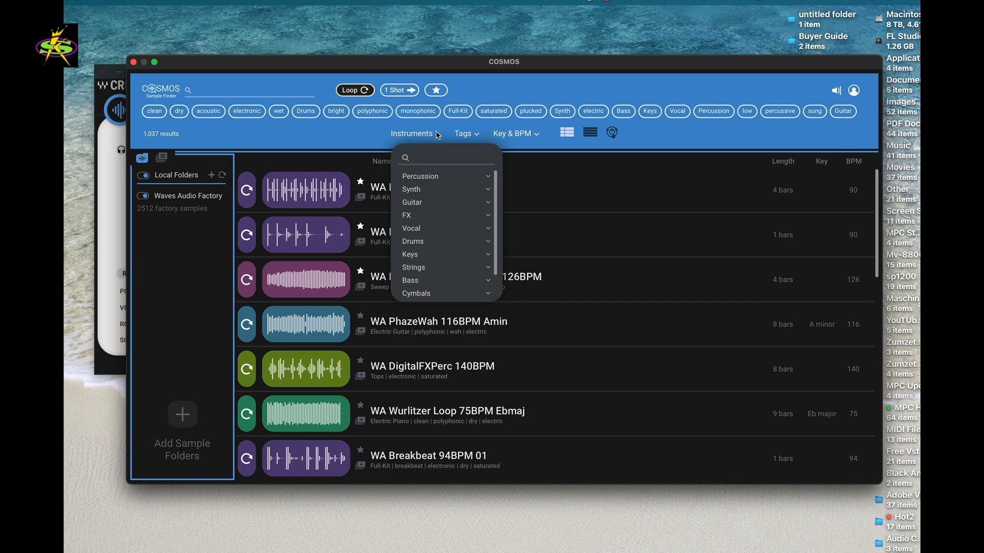
{"action": "left_click", "coordinate": [425, 206]}
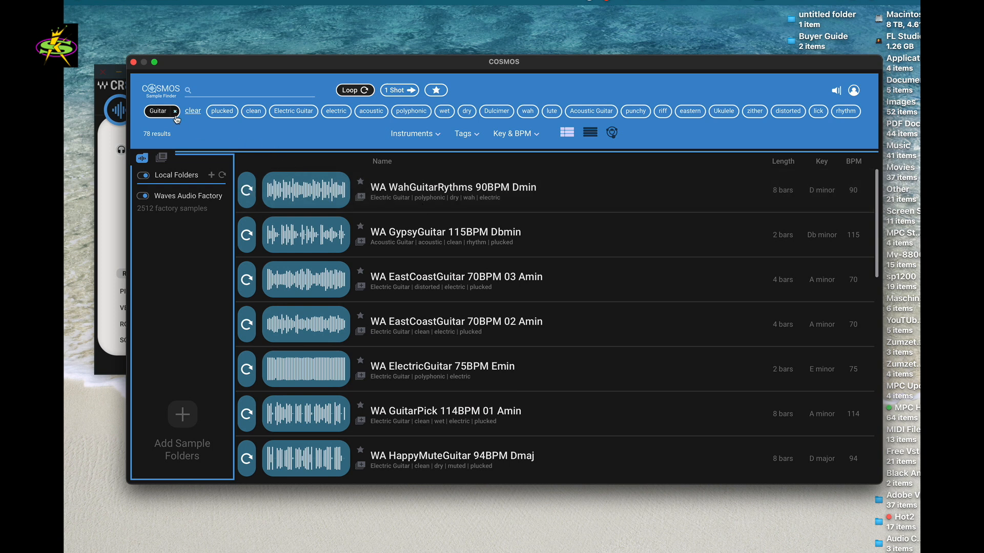
{"action": "left_click", "coordinate": [245, 191]}
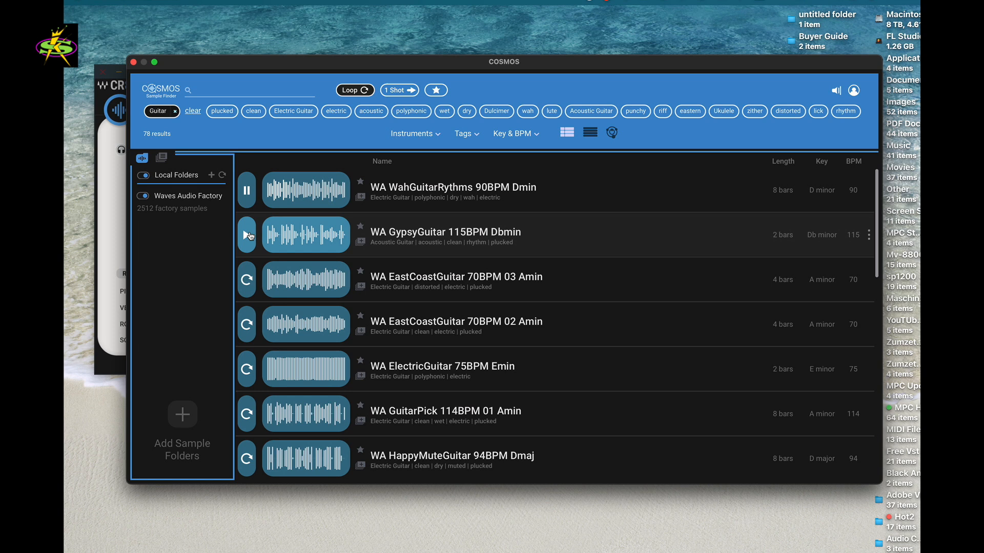
{"action": "left_click", "coordinate": [247, 191]}
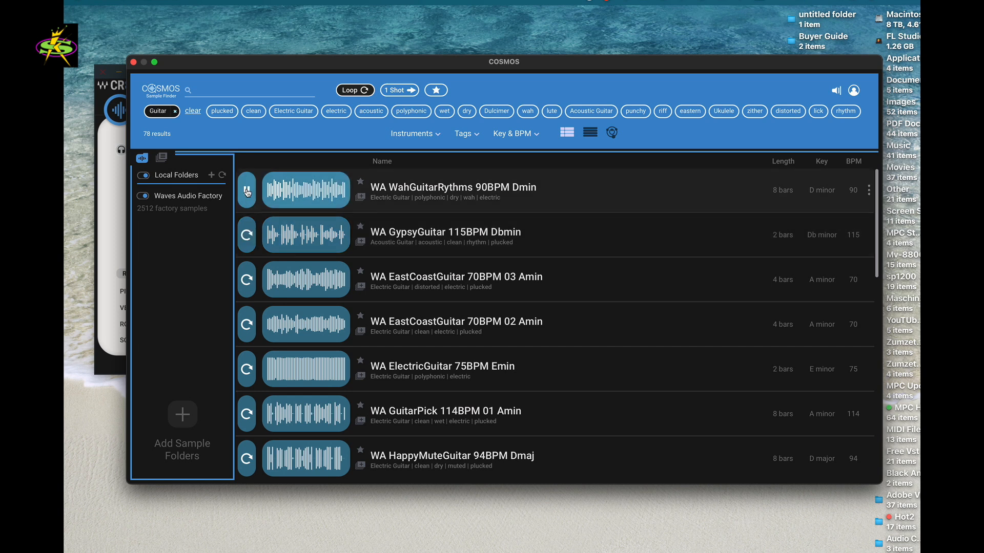
{"action": "left_click", "coordinate": [246, 239]}
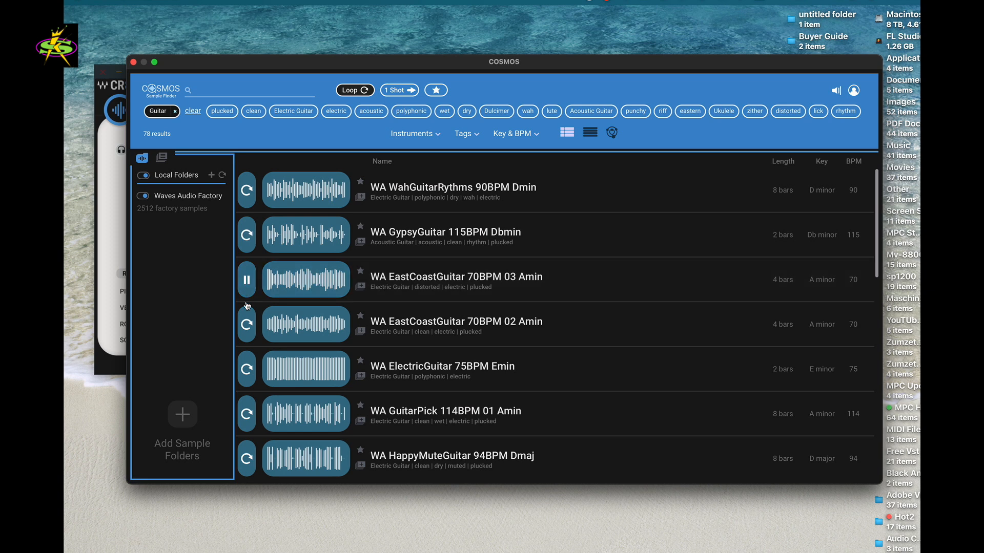
{"action": "left_click", "coordinate": [247, 327]}
{"action": "left_click", "coordinate": [246, 370]}
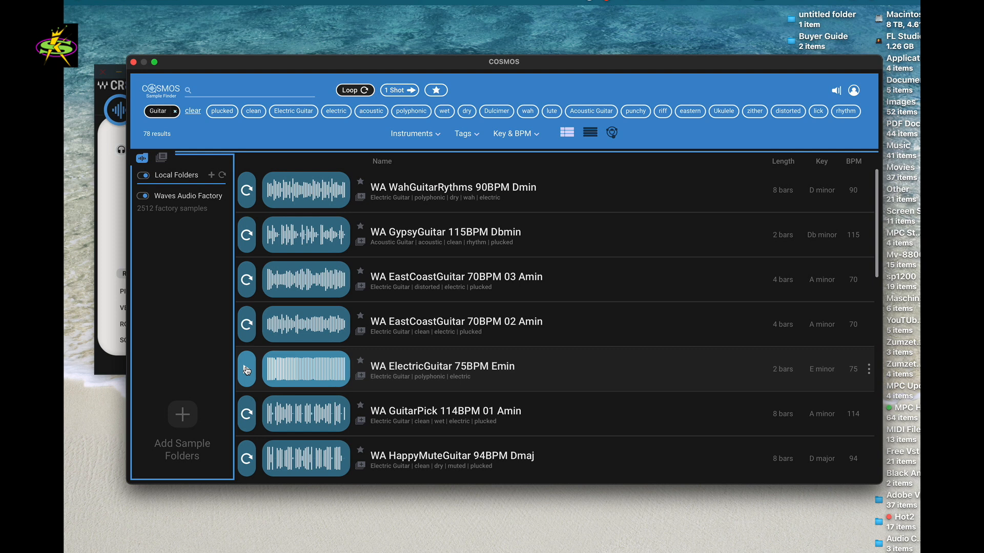
{"action": "left_click", "coordinate": [248, 416]}
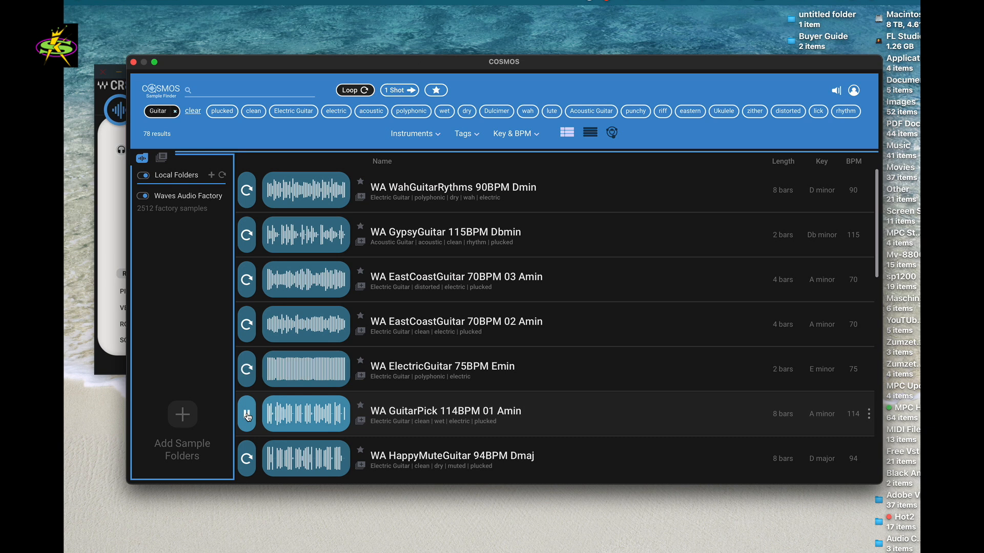
{"action": "left_click", "coordinate": [247, 416]}
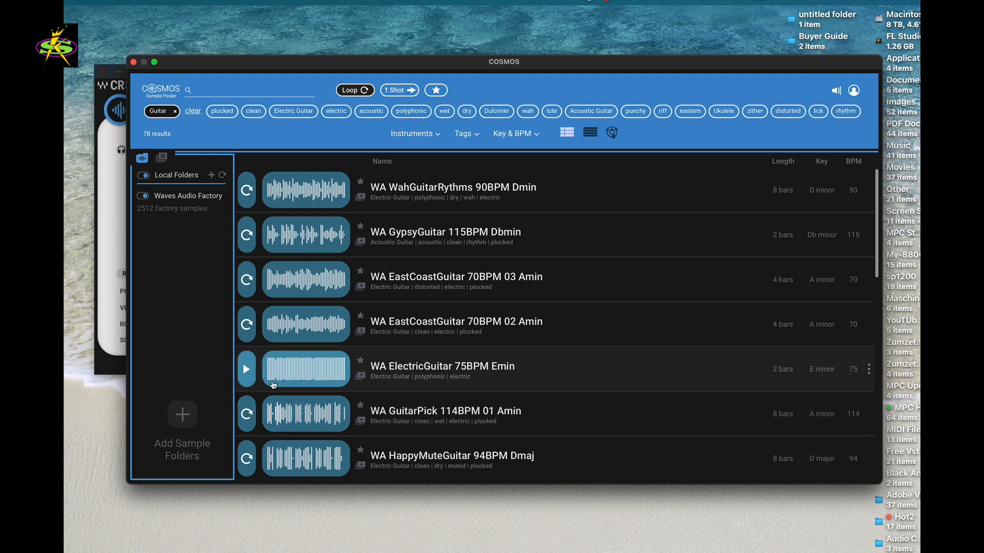
Add the WA WahGuitarRythms 90BPM Dmin loop to a new collection named GTR.
{"action": "left_click", "coordinate": [360, 198]}
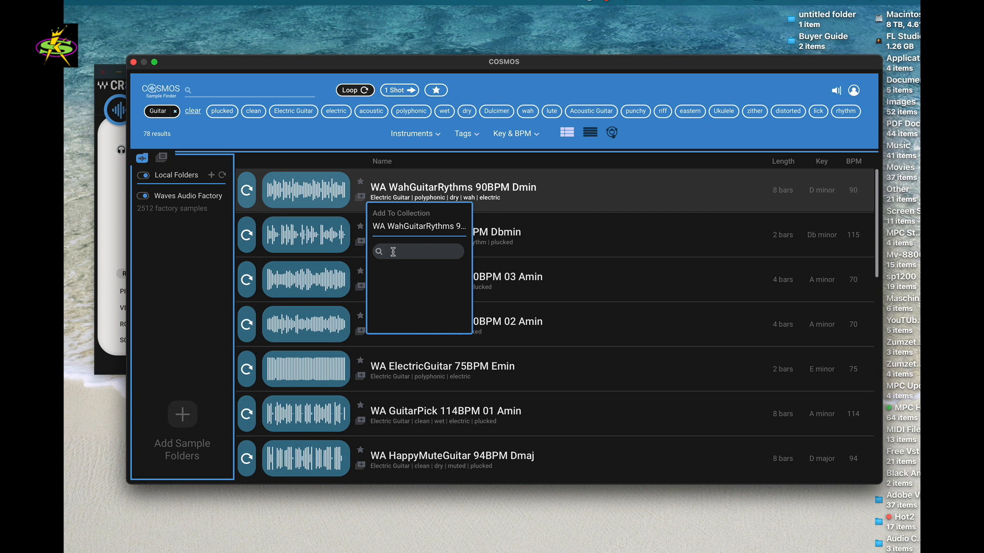
{"action": "type", "text": "GTR"}
{"action": "key", "text": "Return"}
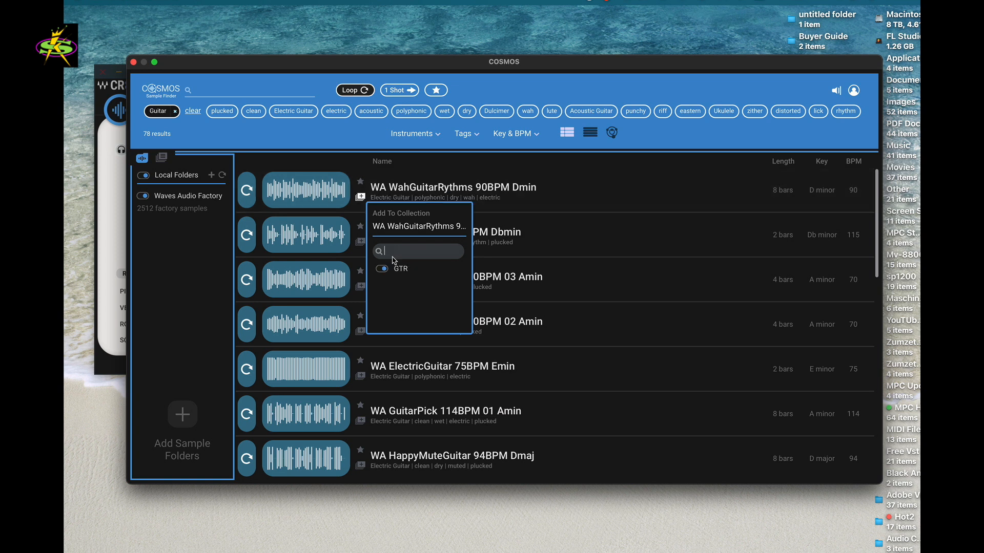
{"action": "left_click", "coordinate": [461, 167]}
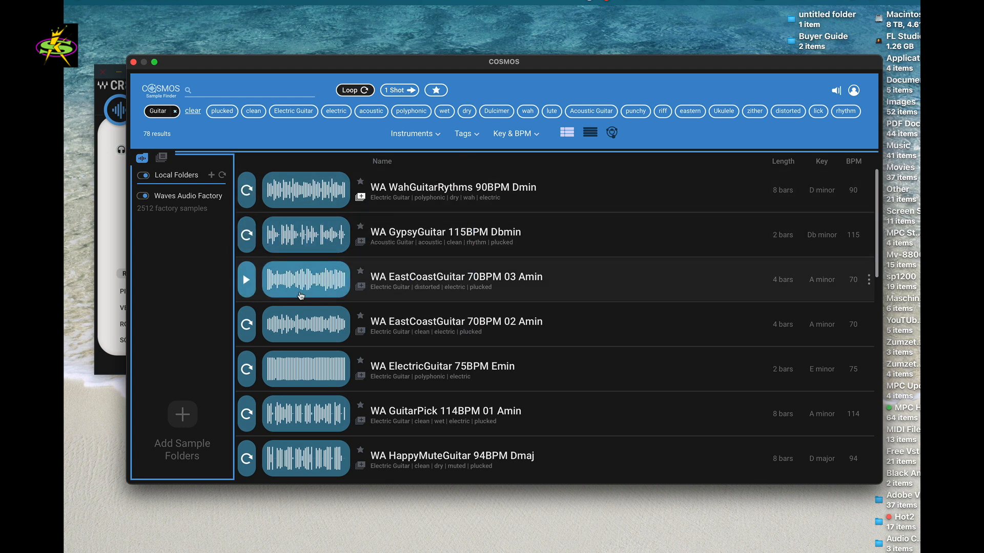
Add the WA EastCoastGuitar 70BPM 03 Amin and WA ElectricGuitar 75BPM Emin loops to the GTR collection.
{"action": "left_click", "coordinate": [360, 286]}
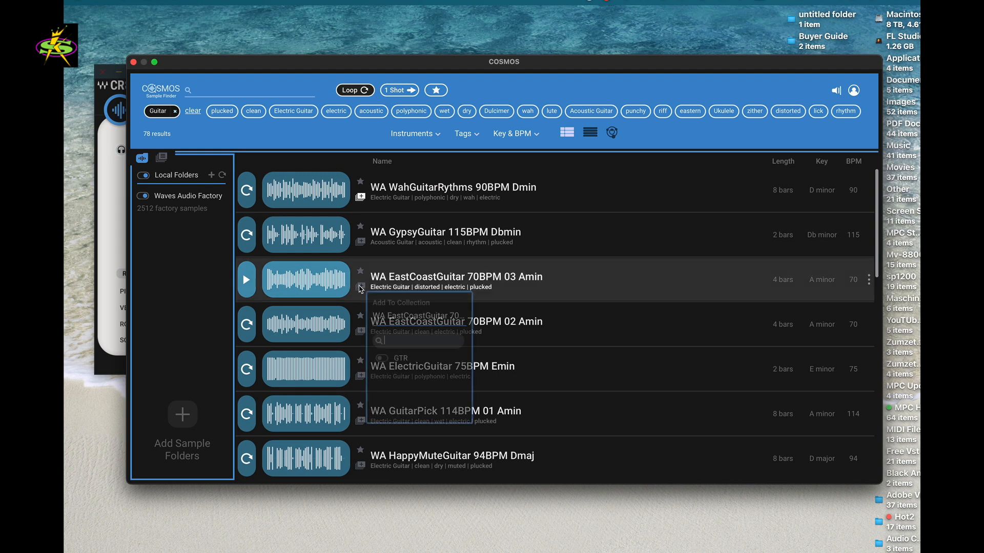
{"action": "left_click", "coordinate": [393, 360]}
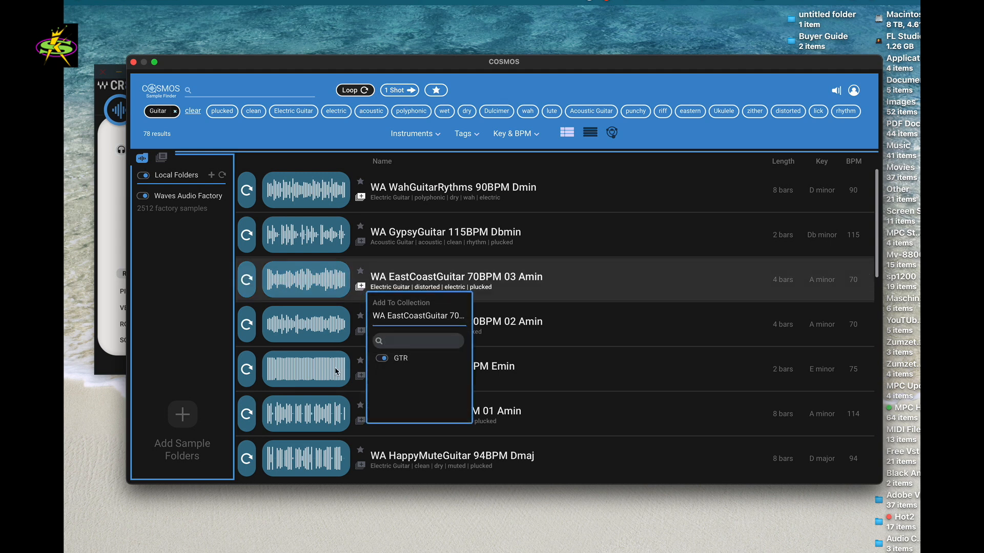
{"action": "left_click", "coordinate": [589, 283]}
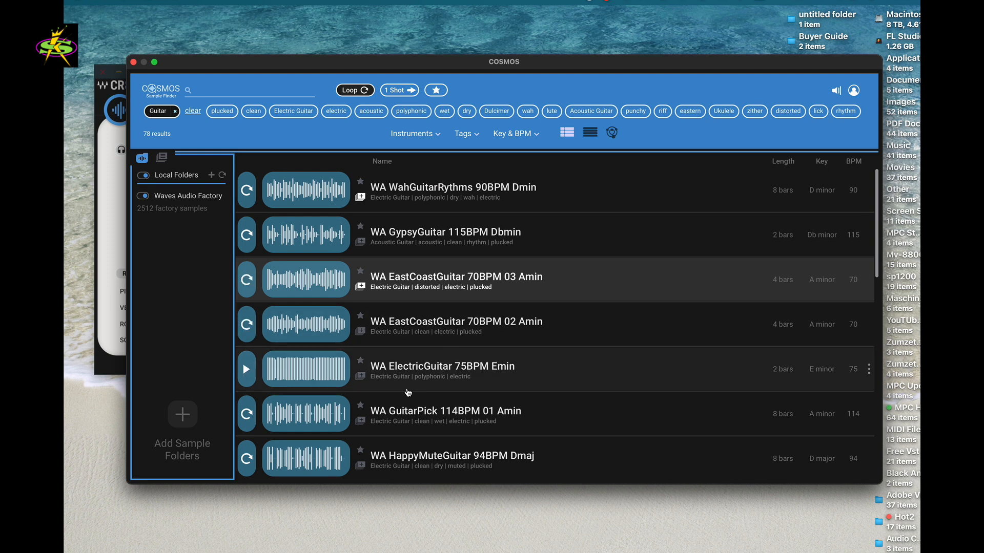
{"action": "left_click", "coordinate": [359, 377]}
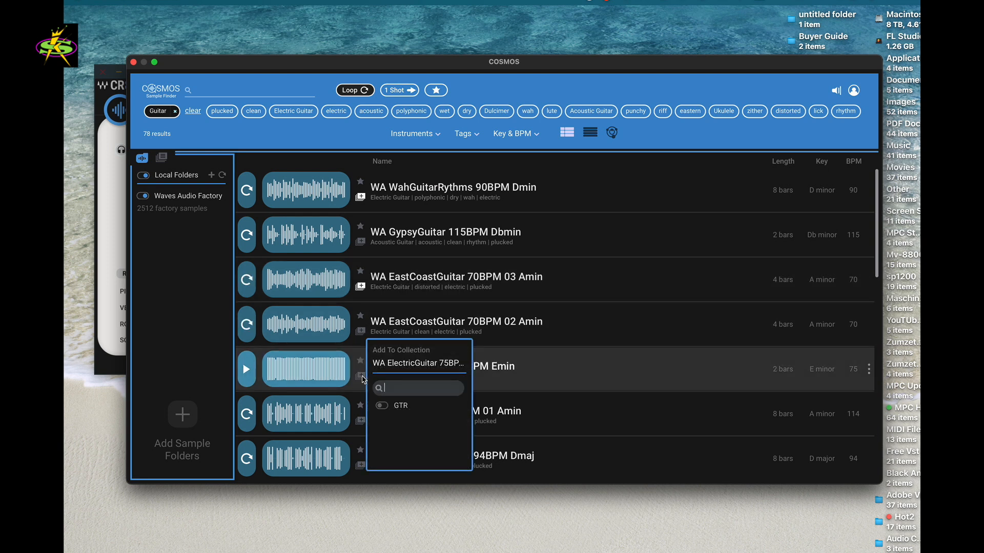
{"action": "left_click", "coordinate": [382, 406]}
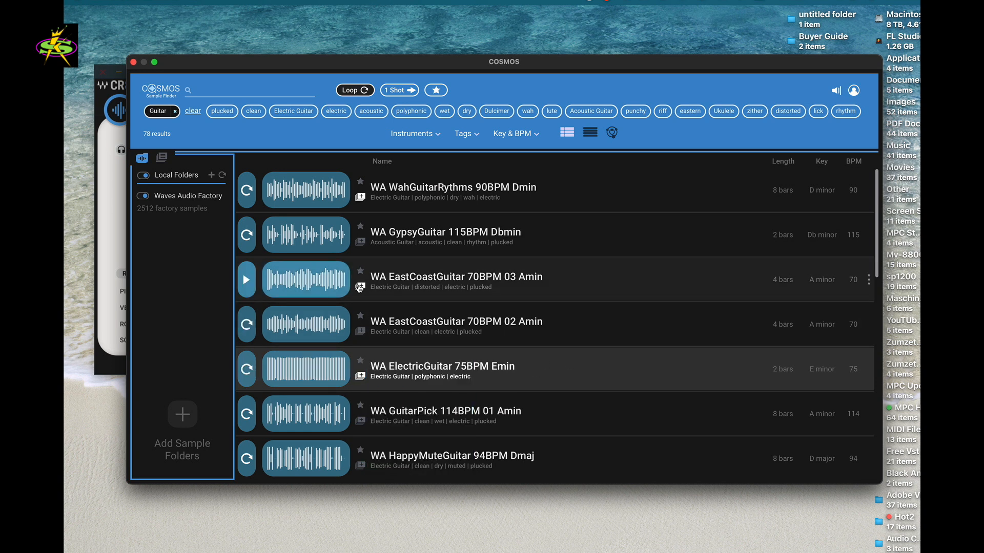
Switch off the GTR collection assignment for the WA EastCoastGuitar 70BPM 03 Amin loop.
{"action": "left_click", "coordinate": [360, 286]}
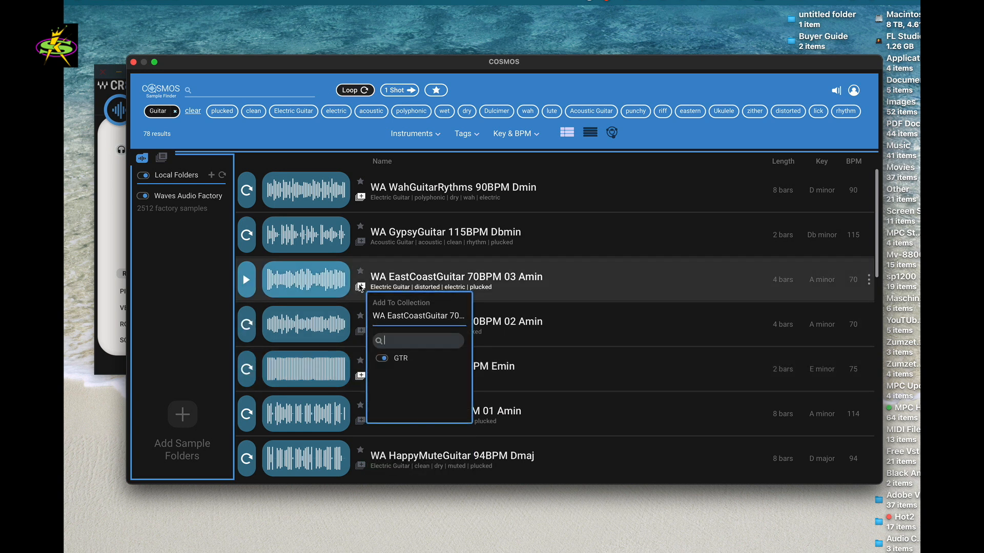
{"action": "left_click", "coordinate": [383, 359]}
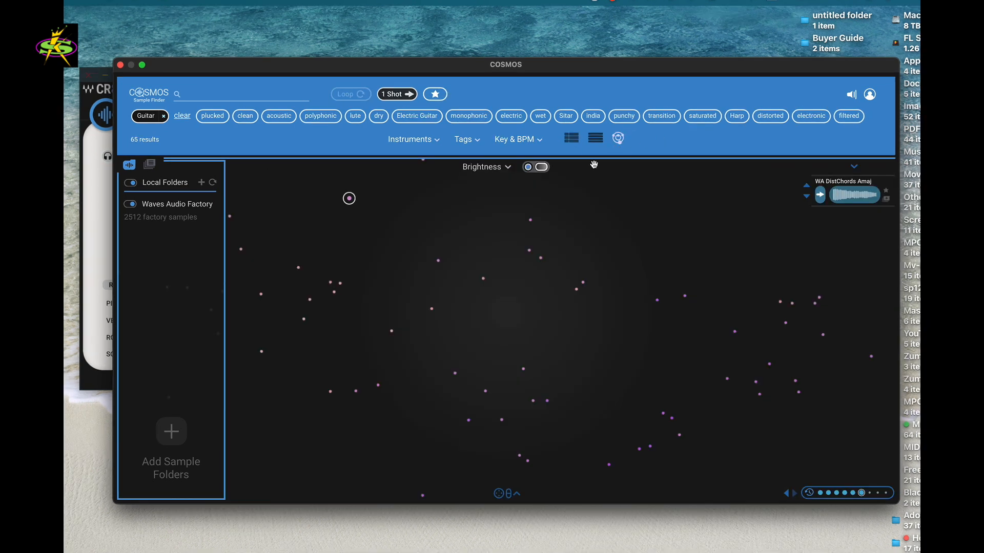
Audition the WA SITAR C2 one-shot in the sample map and look at the account's log-out option without logging out.
{"action": "mouse_move", "coordinate": [857, 97]}
{"action": "left_click", "coordinate": [541, 258]}
{"action": "mouse_move", "coordinate": [857, 94]}
{"action": "mouse_move", "coordinate": [886, 99]}
{"action": "left_mouse_down"}
{"action": "mouse_move", "coordinate": [859, 104]}
{"action": "mouse_move", "coordinate": [877, 97]}
{"action": "left_mouse_up"}
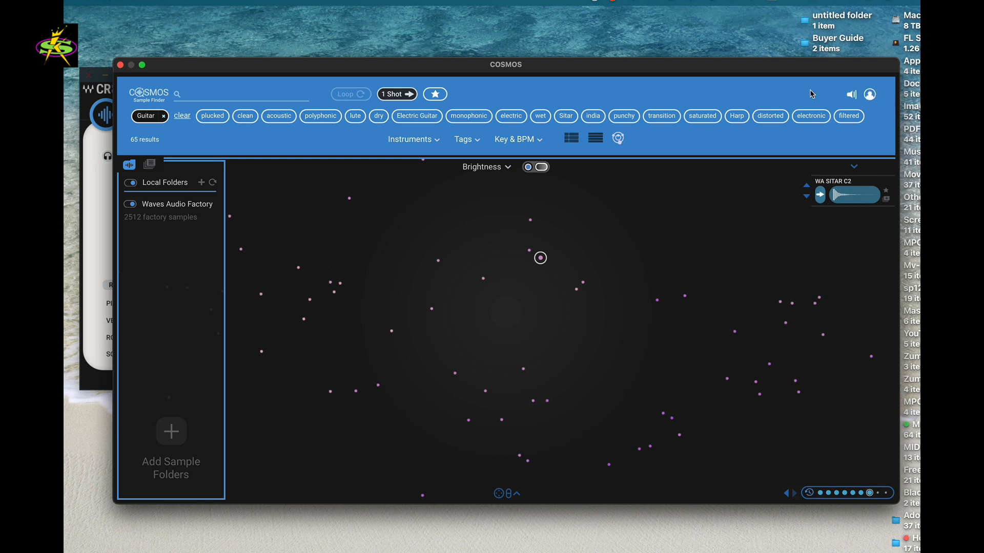
{"action": "left_click", "coordinate": [871, 95]}
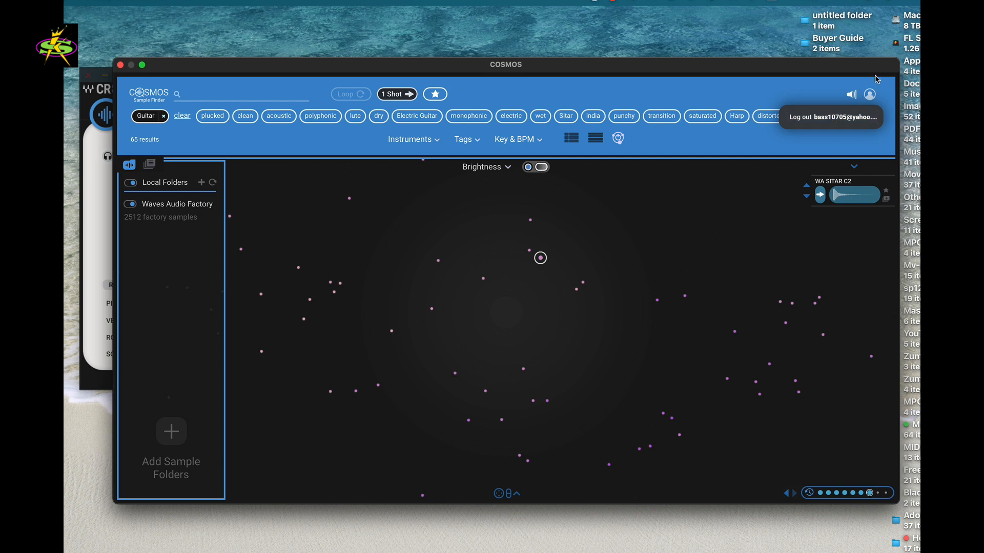
{"action": "left_click", "coordinate": [825, 86]}
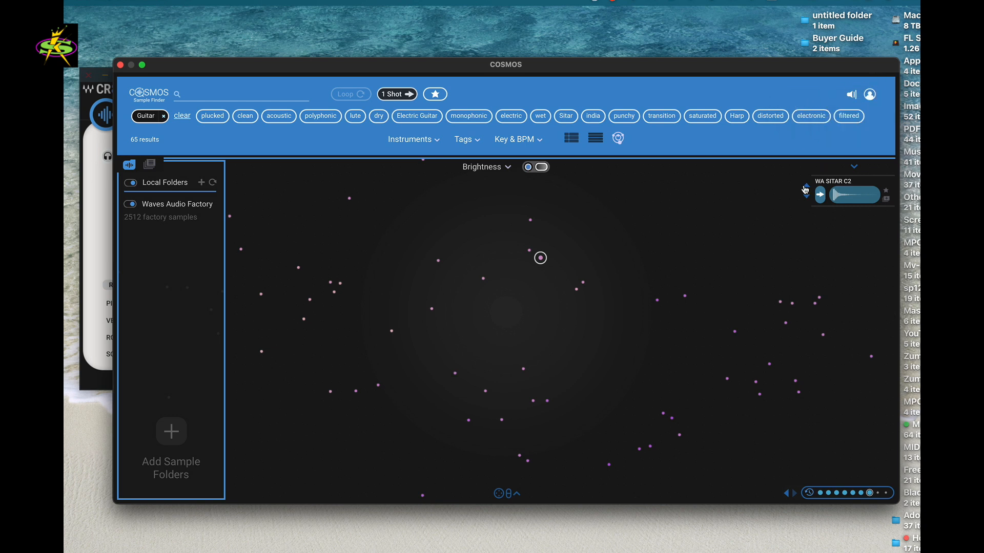
Audition the WA Laouto G2 and WA Sitar Sympatheticstr one-shots in the map, and step through the following samples to WA SITAR B3.
{"action": "left_click", "coordinate": [438, 261]}
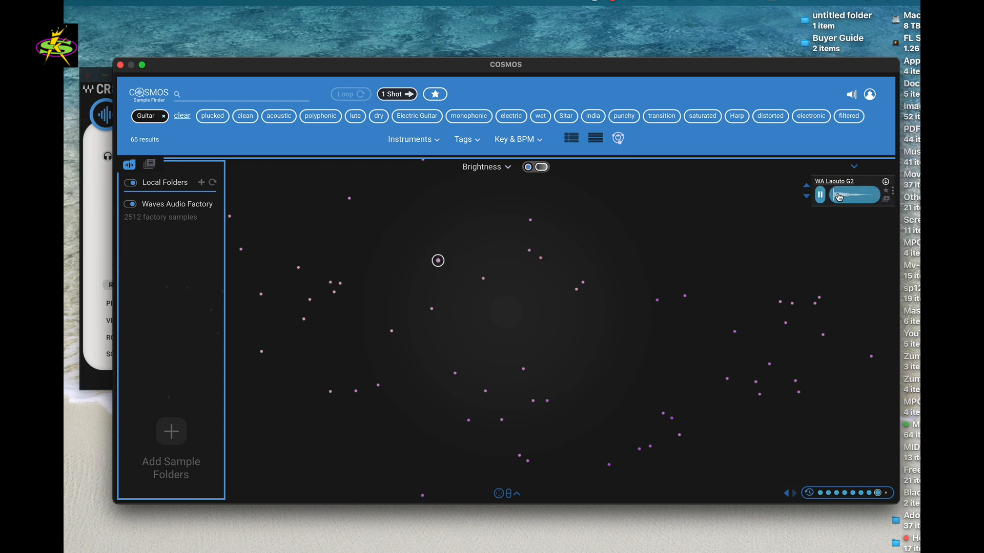
{"action": "left_click", "coordinate": [657, 301]}
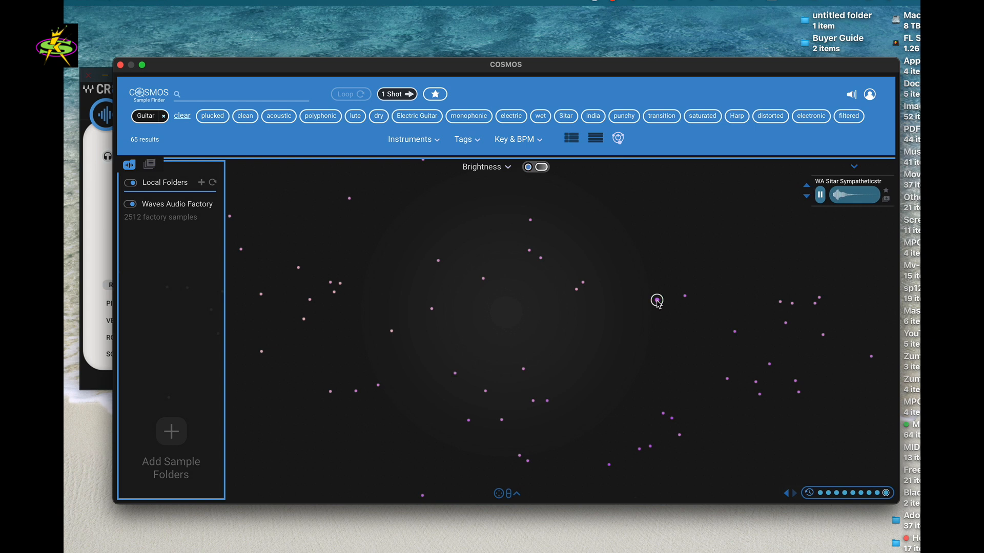
{"action": "left_click", "coordinate": [807, 195]}
{"action": "left_click", "coordinate": [807, 196]}
{"action": "left_click", "coordinate": [807, 195]}
{"action": "left_click", "coordinate": [807, 196]}
{"action": "left_click", "coordinate": [807, 196]}
{"action": "left_click", "coordinate": [807, 195]}
{"action": "left_click", "coordinate": [807, 195]}
{"action": "left_click", "coordinate": [807, 196]}
{"action": "left_click", "coordinate": [807, 195]}
{"action": "left_click", "coordinate": [807, 196]}
{"action": "left_click", "coordinate": [807, 196]}
{"action": "left_click", "coordinate": [807, 196]}
{"action": "left_click", "coordinate": [807, 195]}
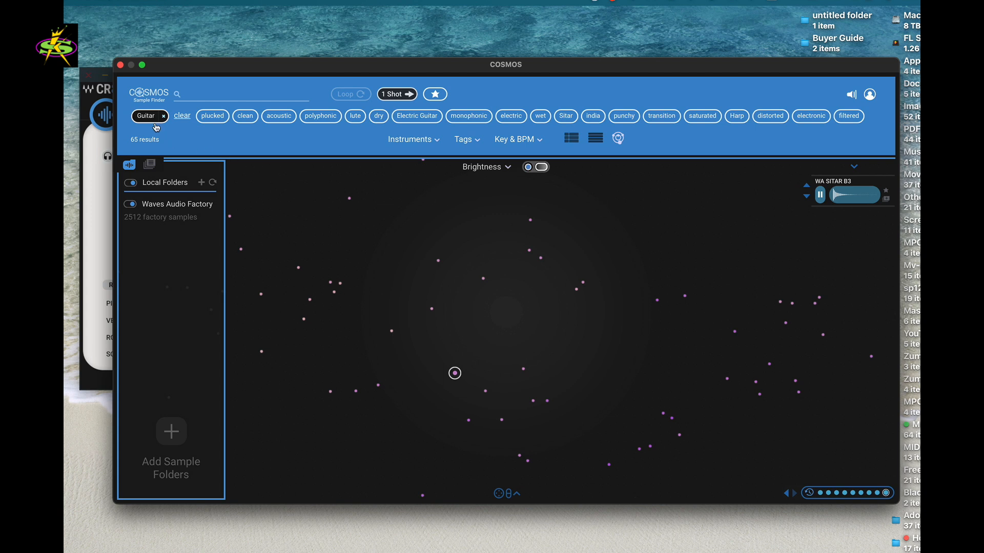
Arrange the sample map by Space and switch the arrangement to Saturation.
{"action": "left_click", "coordinate": [507, 168]}
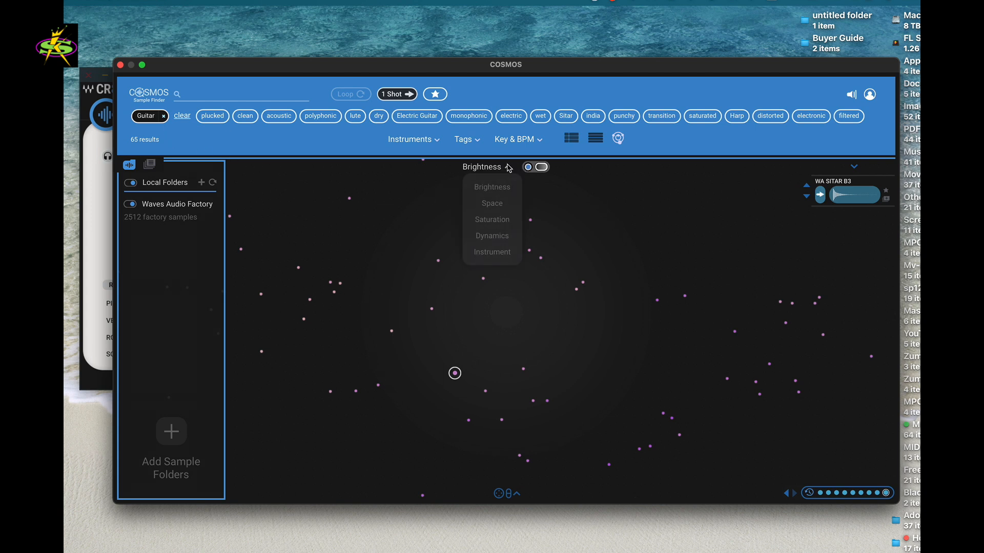
{"action": "left_click", "coordinate": [497, 203]}
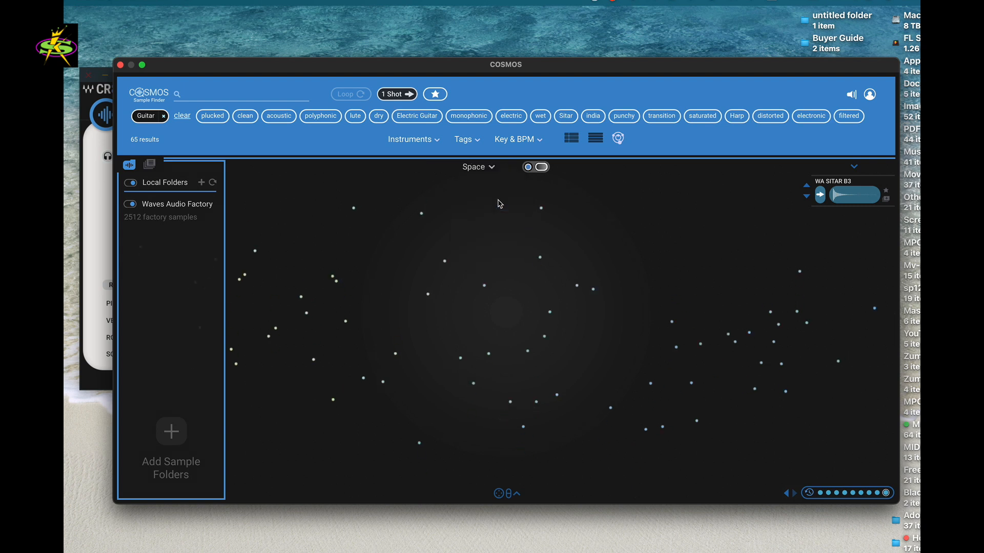
{"action": "left_click", "coordinate": [492, 167]}
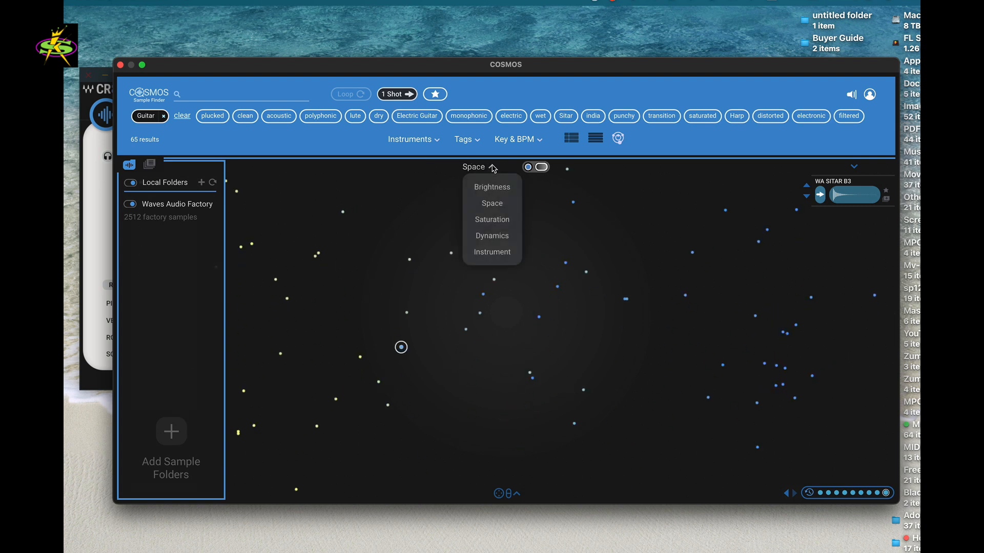
{"action": "left_click", "coordinate": [493, 220]}
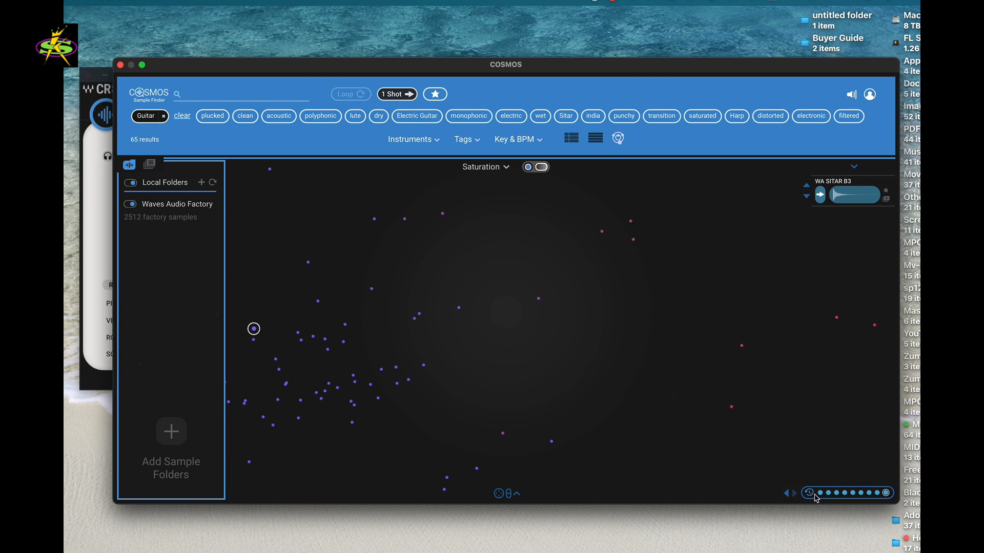
Step back and forth through the history of auditioned one-shots, ending on WA SITAR C2, and return to the waveform list view.
{"action": "left_click", "coordinate": [788, 494]}
{"action": "left_click", "coordinate": [788, 494]}
{"action": "left_click", "coordinate": [787, 494]}
{"action": "left_click", "coordinate": [788, 494]}
{"action": "left_click", "coordinate": [787, 494]}
{"action": "left_click", "coordinate": [788, 494]}
{"action": "left_click", "coordinate": [787, 493]}
{"action": "left_click", "coordinate": [788, 494]}
{"action": "left_click", "coordinate": [789, 493]}
{"action": "left_click", "coordinate": [788, 494]}
{"action": "left_click", "coordinate": [788, 493]}
{"action": "left_click", "coordinate": [789, 495]}
{"action": "left_click", "coordinate": [789, 495]}
{"action": "left_click", "coordinate": [789, 495]}
{"action": "left_click", "coordinate": [789, 495]}
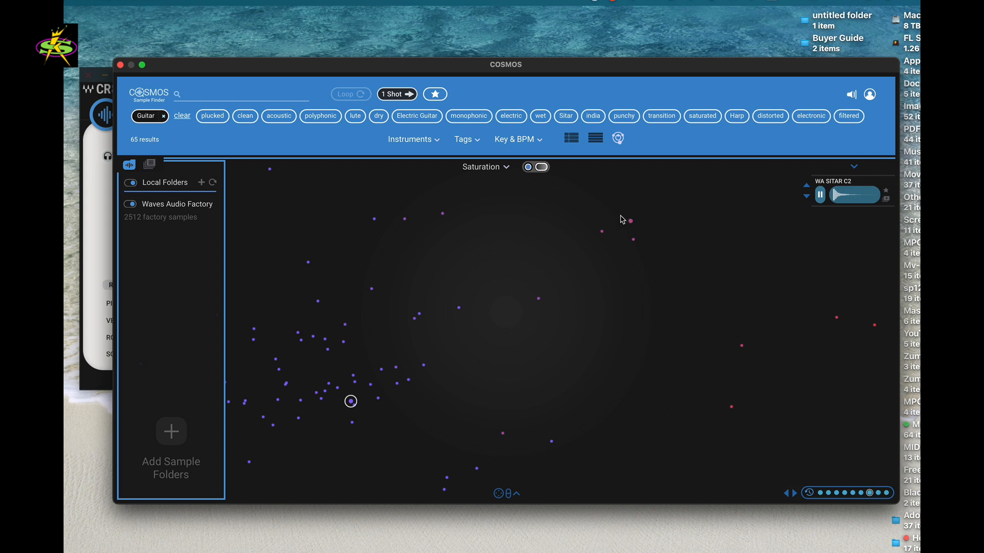
{"action": "left_click", "coordinate": [572, 137]}
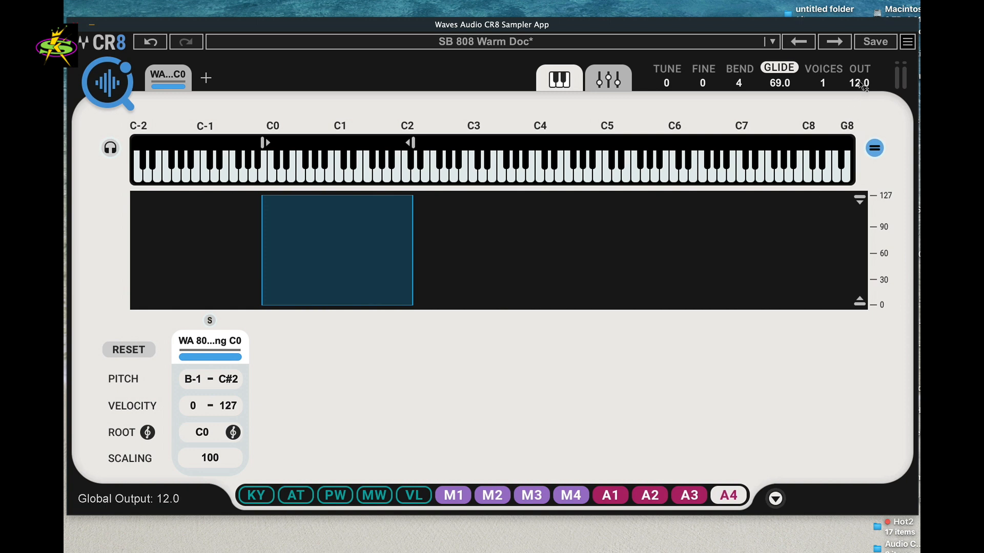
Play test notes between C0 and C2 in the CR8 Sampler, and set the output to 7.8 and the voices to 16.
{"action": "left_click", "coordinate": [349, 179]}
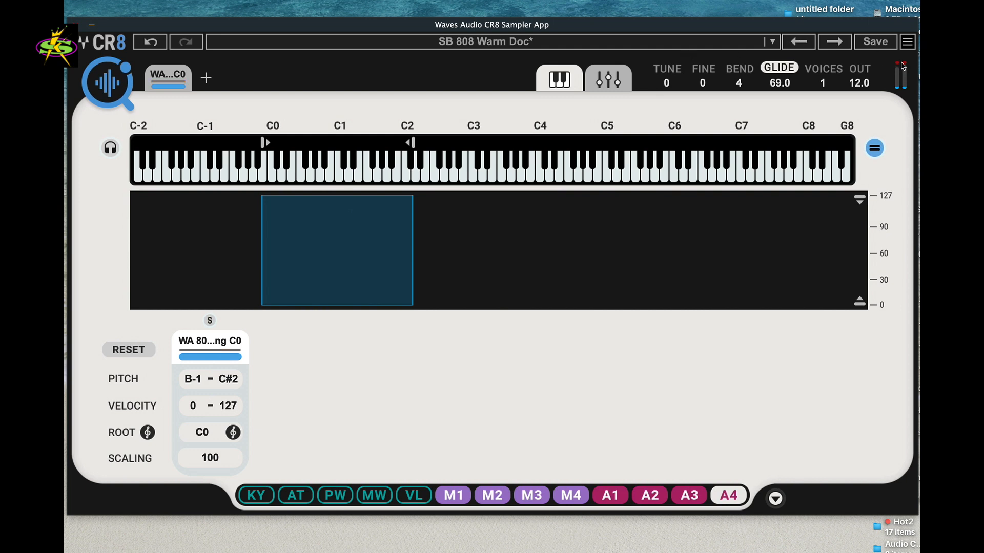
{"action": "left_click_drag", "start_coordinate": [862, 83], "coordinate": [859, 87]}
{"action": "left_click", "coordinate": [336, 174]}
{"action": "left_click", "coordinate": [272, 176]}
{"action": "left_click_drag", "start_coordinate": [862, 86], "coordinate": [823, 41]}
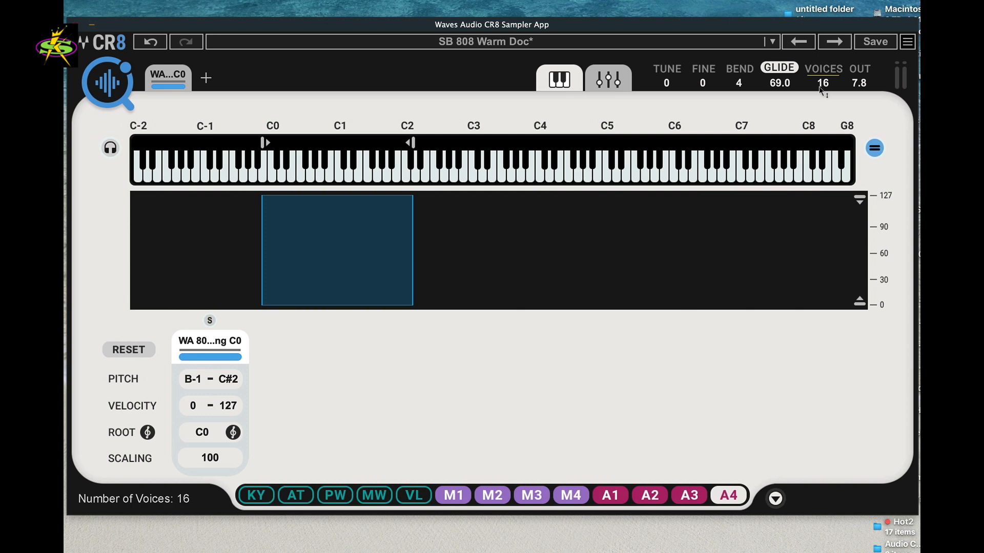
Set the CR8 Sampler's voices to 1, turn Glide off, and play test notes on the keyboard between C0 and C2.
{"action": "left_click_drag", "start_coordinate": [823, 82], "coordinate": [822, 98]}
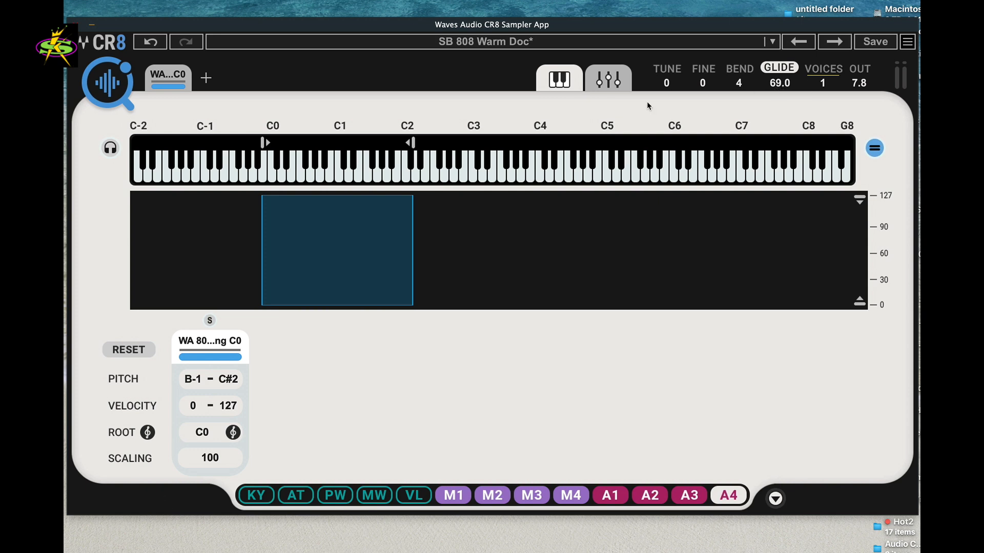
{"action": "left_click", "coordinate": [367, 174]}
{"action": "left_click", "coordinate": [774, 67]}
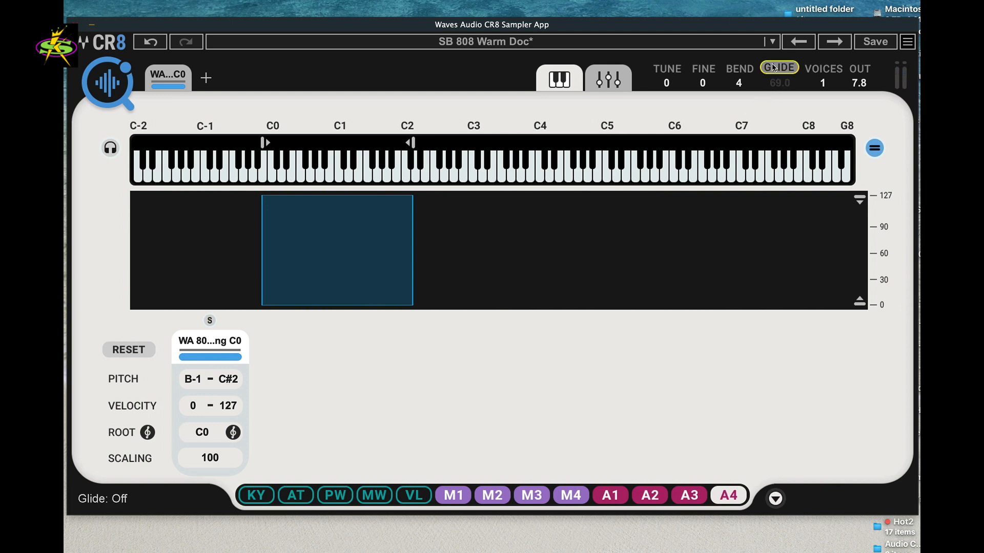
{"action": "left_click", "coordinate": [352, 177]}
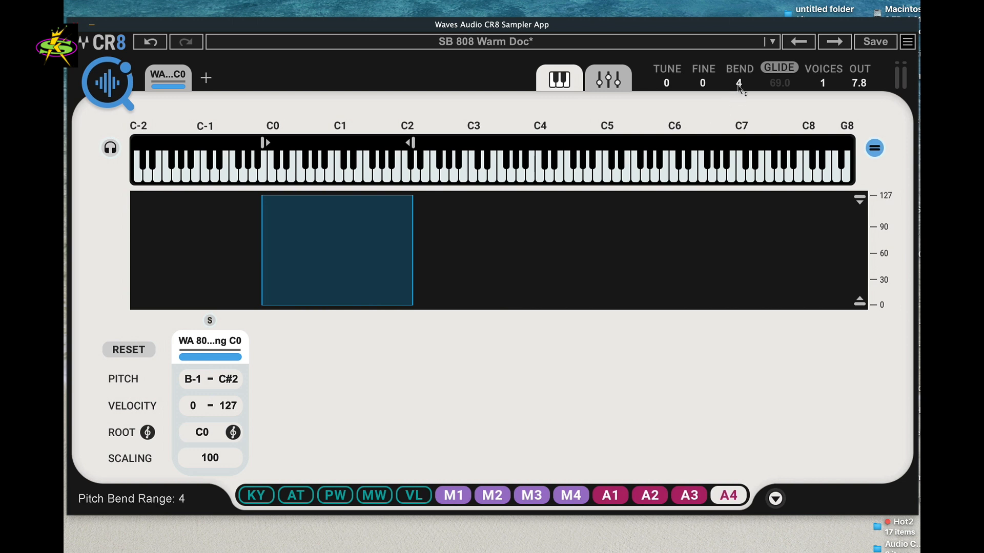
Try a pitch bend range of 18 with a test note on the keyboard, and return the range to 4.
{"action": "scroll", "coordinate": [738, 82], "scroll_direction": "up", "scroll_amount": 14}
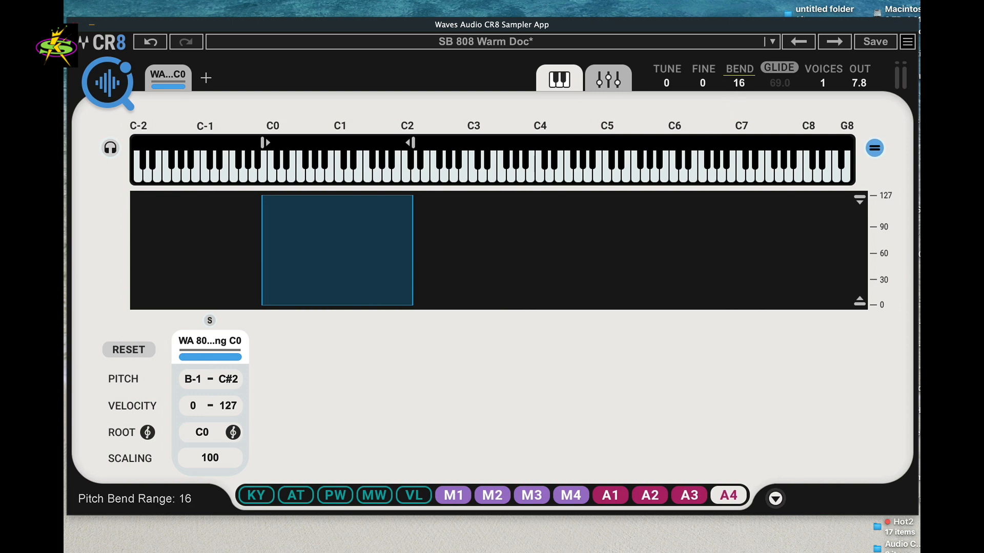
{"action": "left_click", "coordinate": [339, 178]}
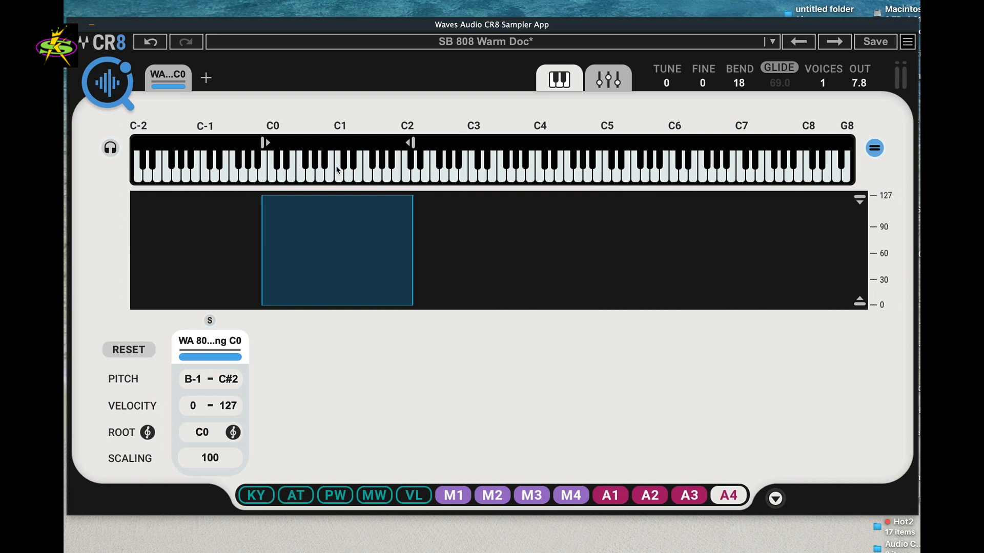
{"action": "left_click_drag", "start_coordinate": [739, 83], "coordinate": [739, 110]}
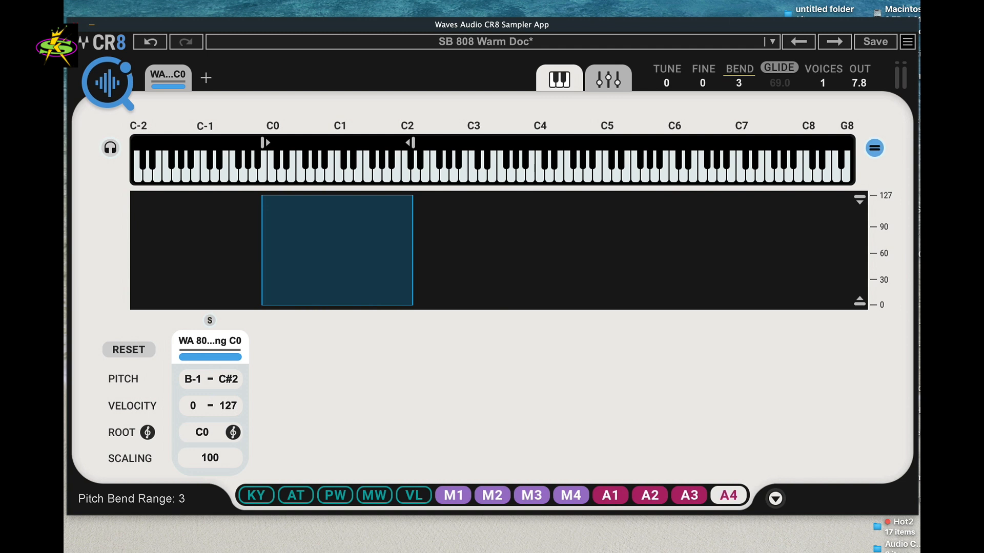
{"action": "left_click_drag", "start_coordinate": [738, 110], "coordinate": [739, 108]}
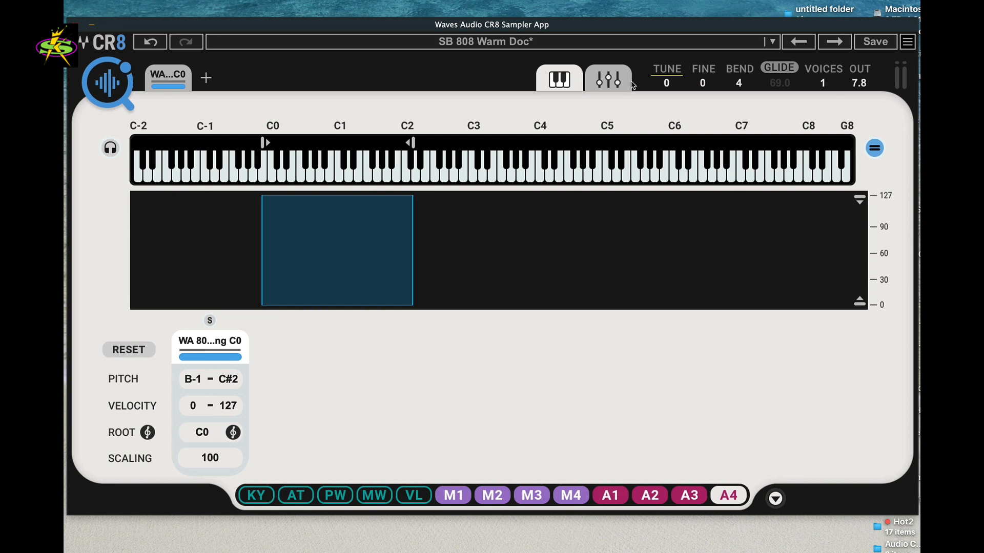
Show the sample's mixer view, check its playback mode options, and turn its volume down slightly.
{"action": "left_click", "coordinate": [612, 82]}
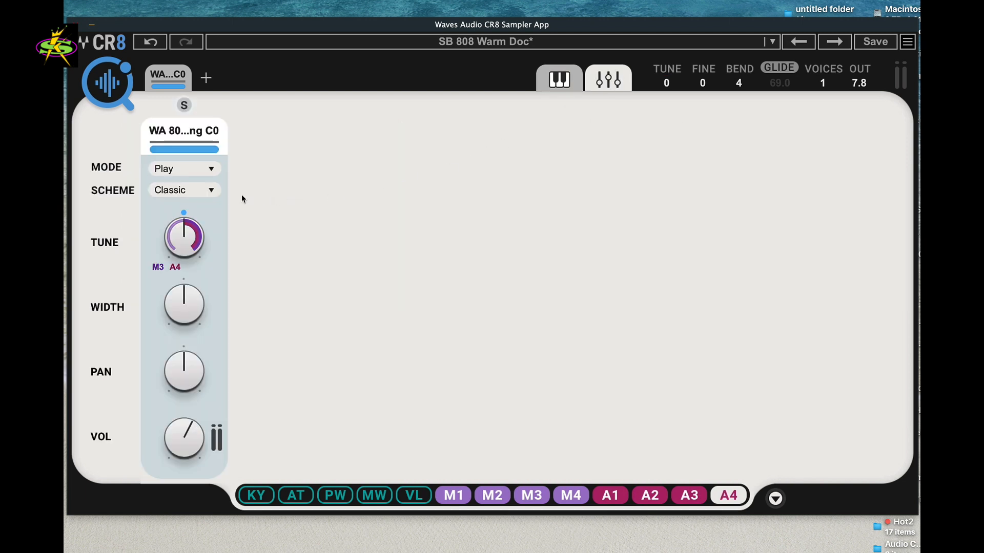
{"action": "left_click", "coordinate": [212, 169]}
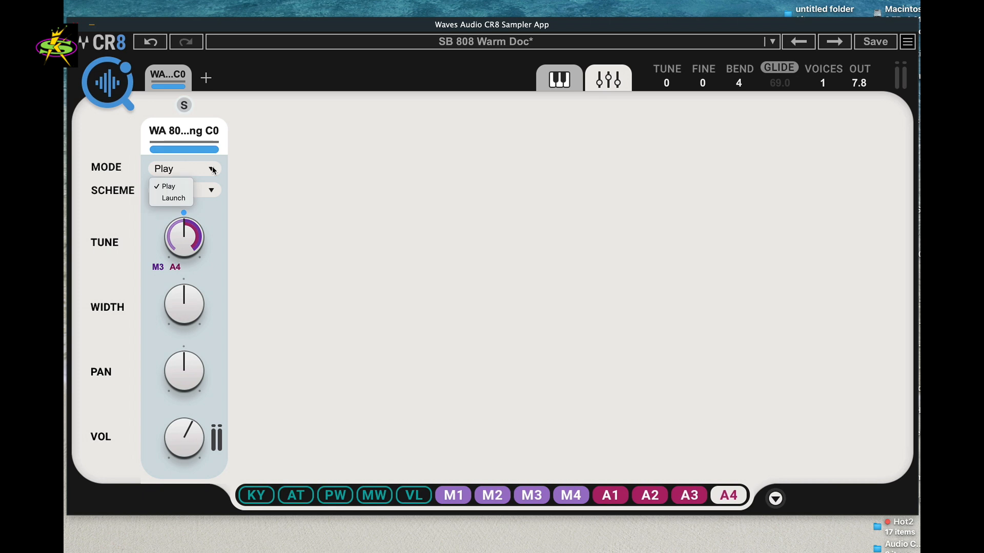
{"action": "left_click", "coordinate": [241, 180]}
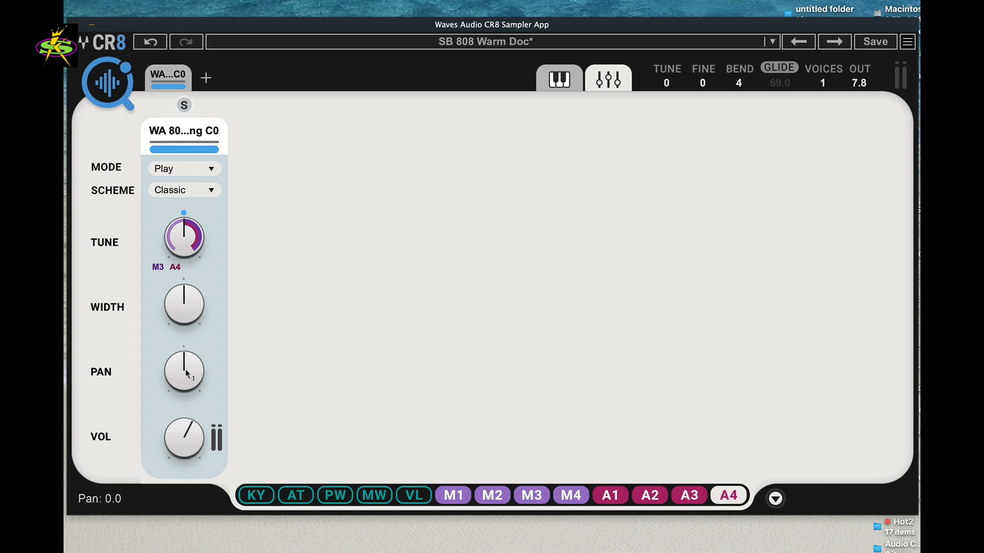
{"action": "left_click_drag", "start_coordinate": [189, 437], "coordinate": [190, 449]}
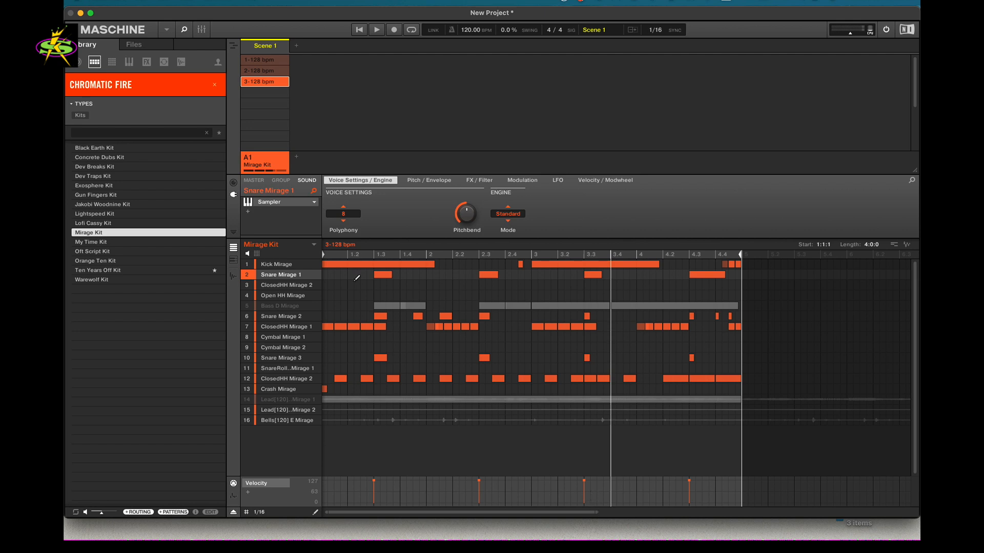
Check the MIDI input devices in the Maschine 2 preferences and close the preferences.
{"action": "left_click", "coordinate": [114, 5]}
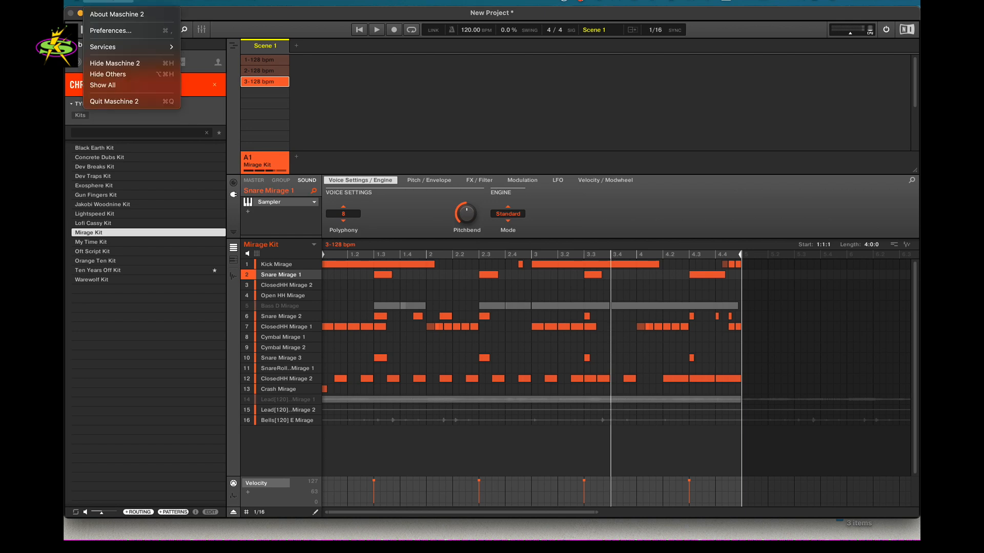
{"action": "left_click", "coordinate": [111, 32]}
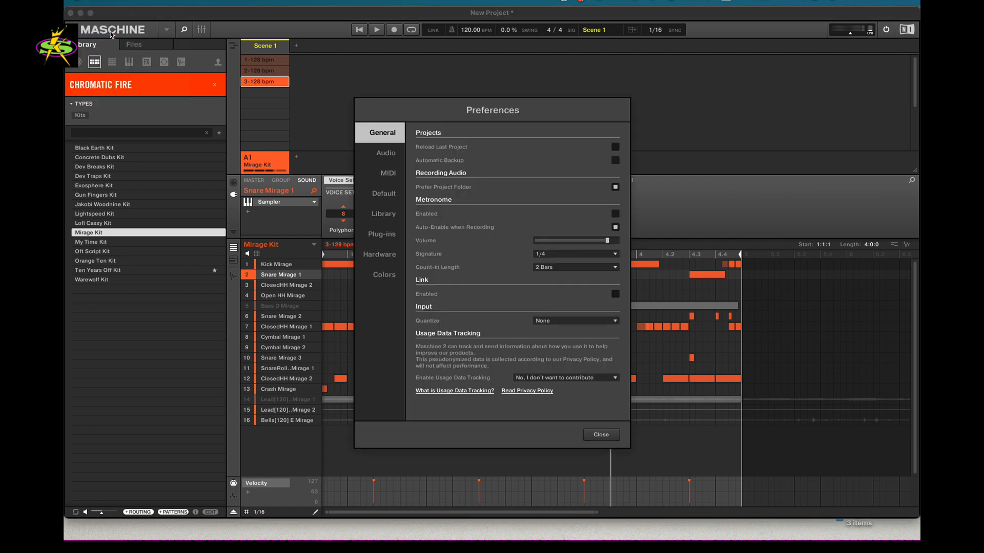
{"action": "left_click", "coordinate": [391, 174]}
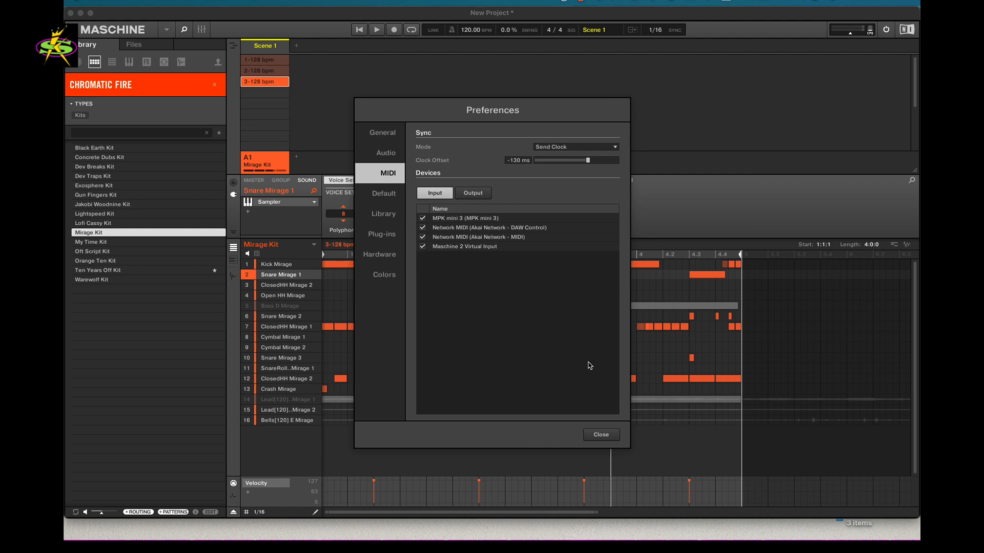
{"action": "left_click", "coordinate": [607, 438]}
Delete the ClosedHH Mirage 2 sound from slot 3 of the Mirage Kit.
{"action": "mouse_move", "coordinate": [303, 281]}
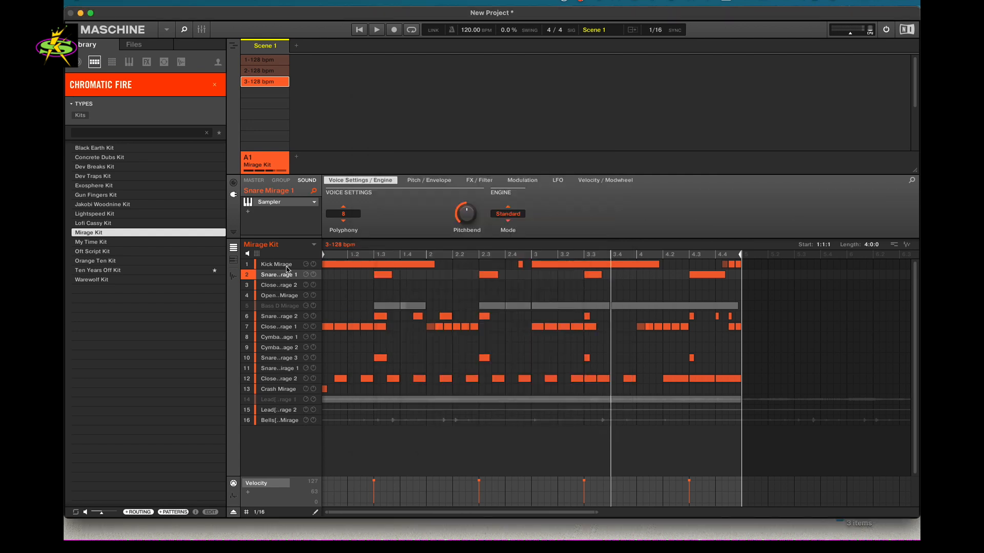
{"action": "left_click", "coordinate": [270, 265]}
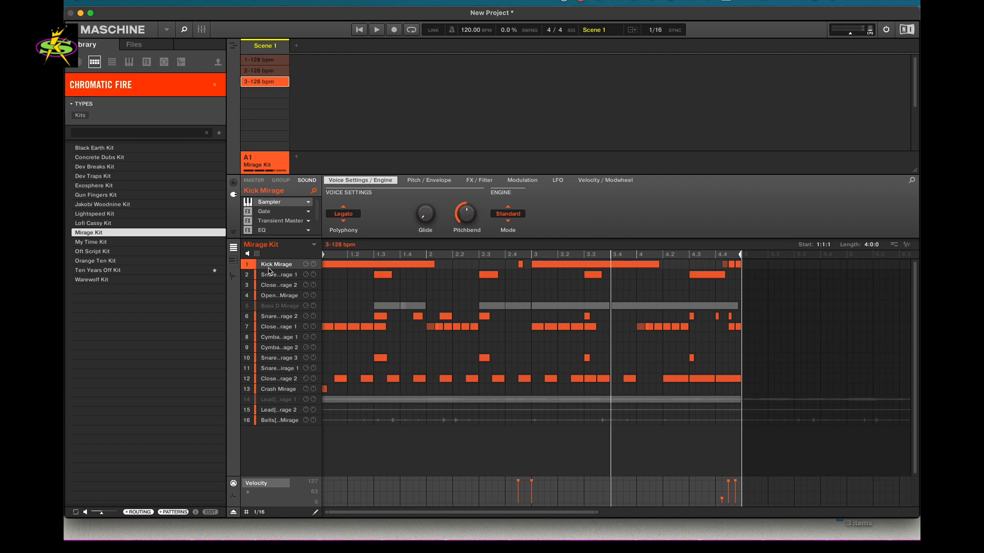
{"action": "left_click", "coordinate": [267, 274]}
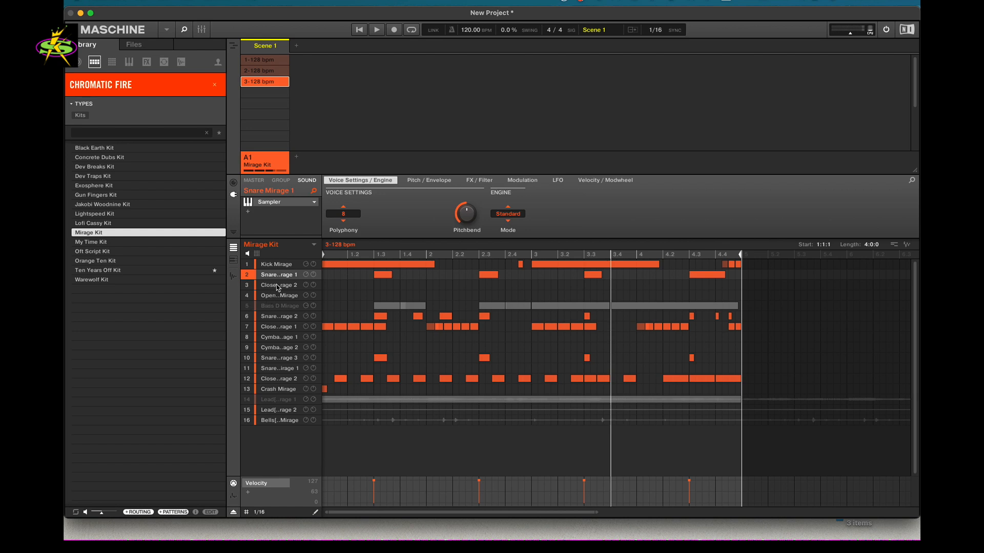
{"action": "left_click", "coordinate": [277, 288]}
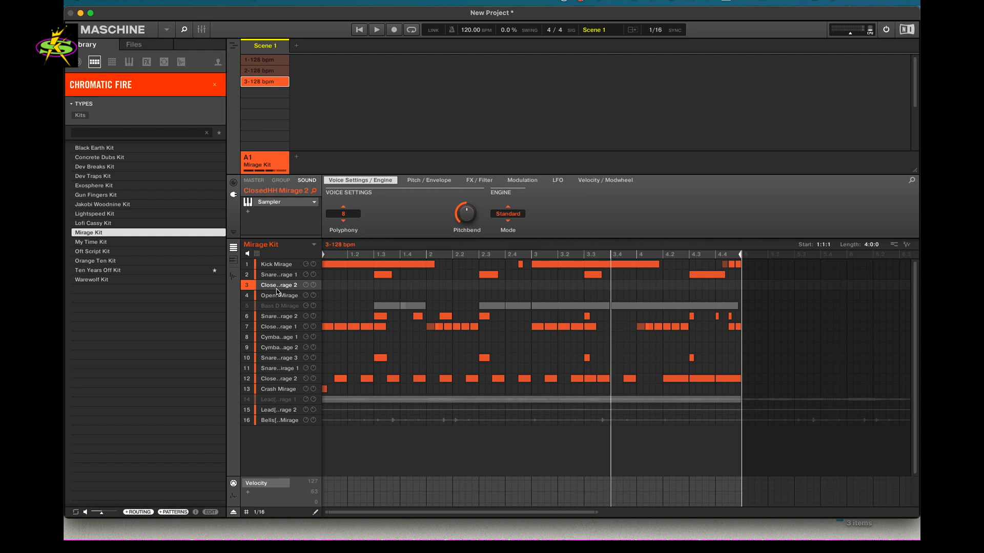
{"action": "key", "text": "Delete"}
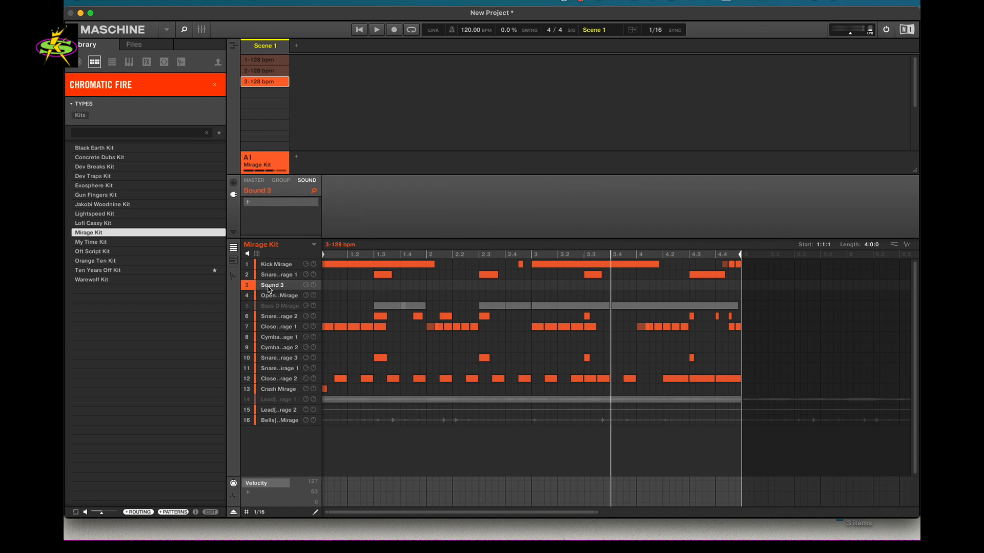
Load the Waves VST3 instrument CR8 Sampler Stereo into the empty sound slot 3.
{"action": "left_click", "coordinate": [249, 203]}
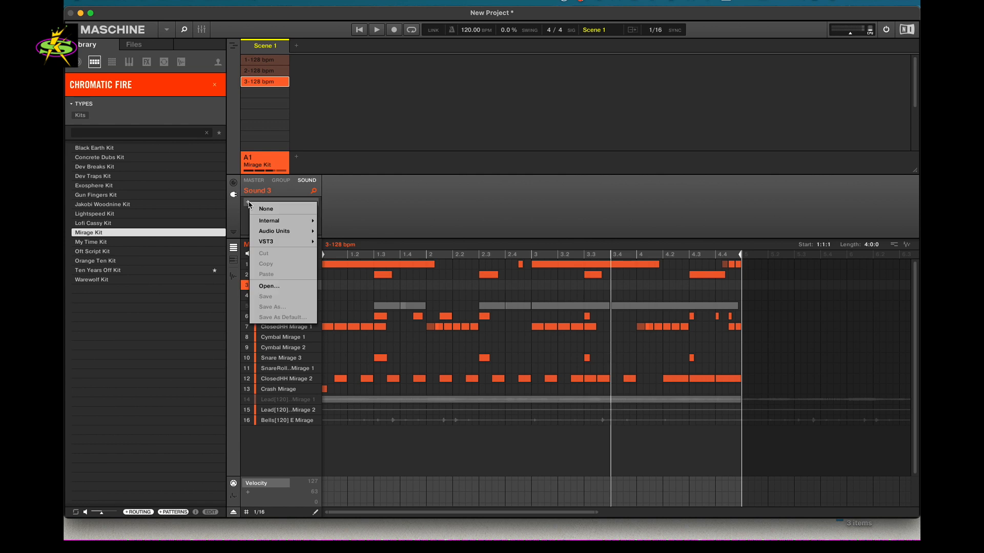
{"action": "mouse_move", "coordinate": [281, 243]}
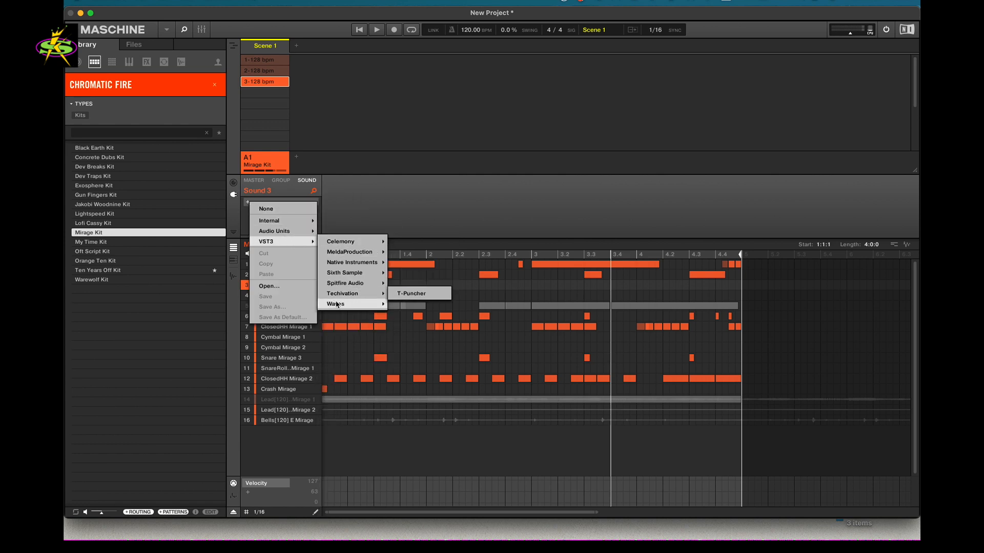
{"action": "mouse_move", "coordinate": [336, 306]}
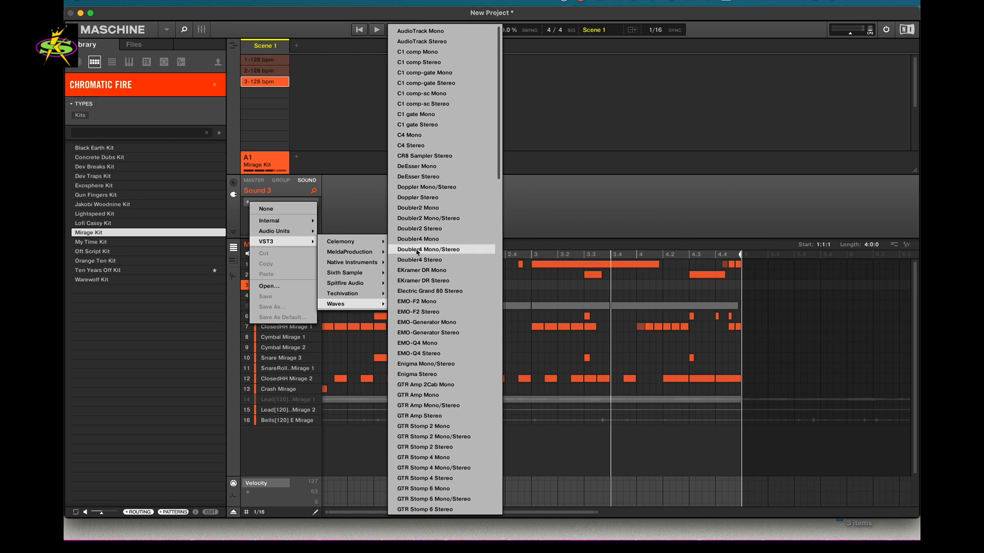
{"action": "left_click", "coordinate": [418, 157]}
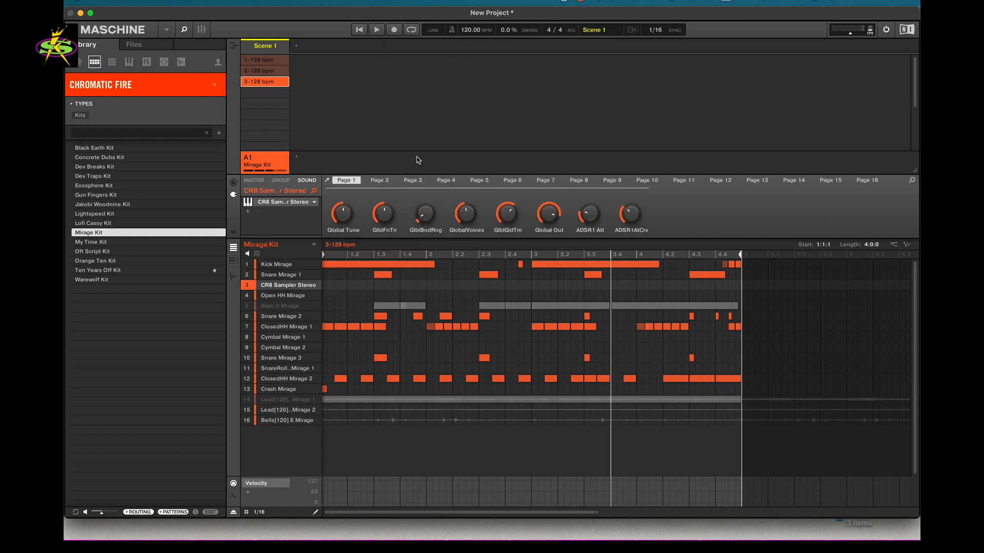
Open the CR8 Sampler plug-in window, move it clear of the sound's plug-in controls, and open the COSMOS sample finder.
{"action": "mouse_move", "coordinate": [344, 219]}
{"action": "left_click", "coordinate": [328, 182]}
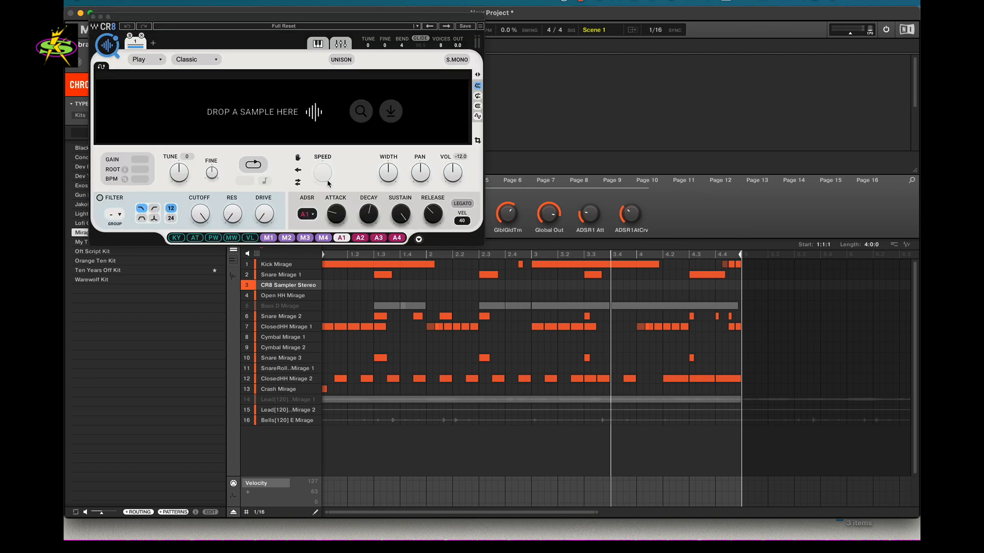
{"action": "left_click_drag", "start_coordinate": [270, 21], "coordinate": [588, 34]}
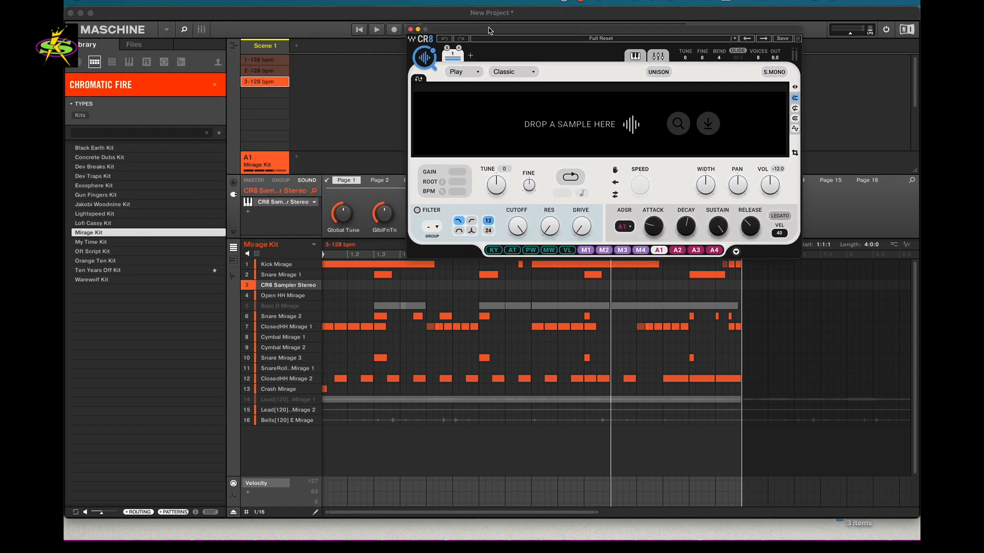
{"action": "left_click", "coordinate": [426, 59]}
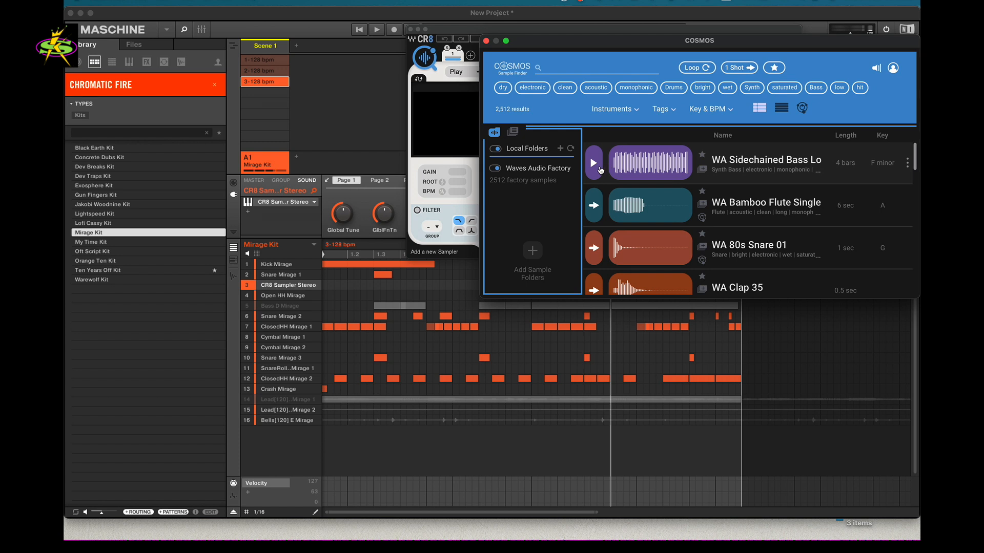
Audition the WA Bamboo Flute Single and WA Clap 35 samples in COSMOS.
{"action": "left_click", "coordinate": [595, 206]}
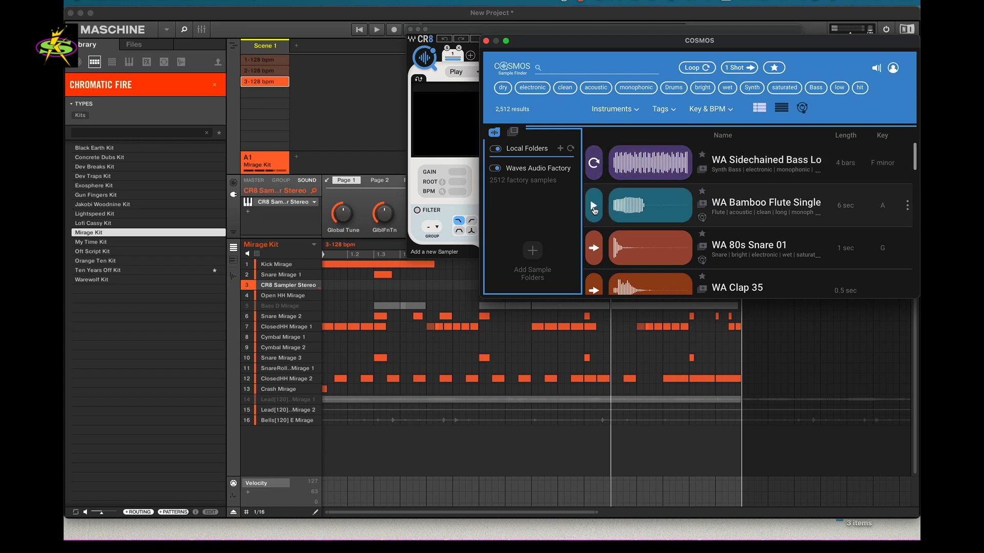
{"action": "scroll", "coordinate": [625, 255], "scroll_direction": "down", "scroll_amount": 2}
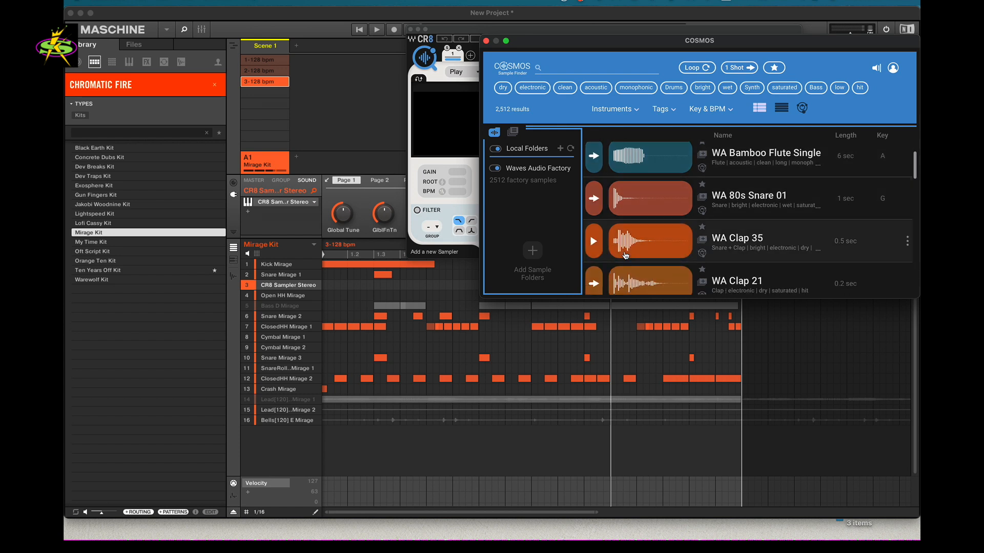
{"action": "left_click", "coordinate": [594, 243]}
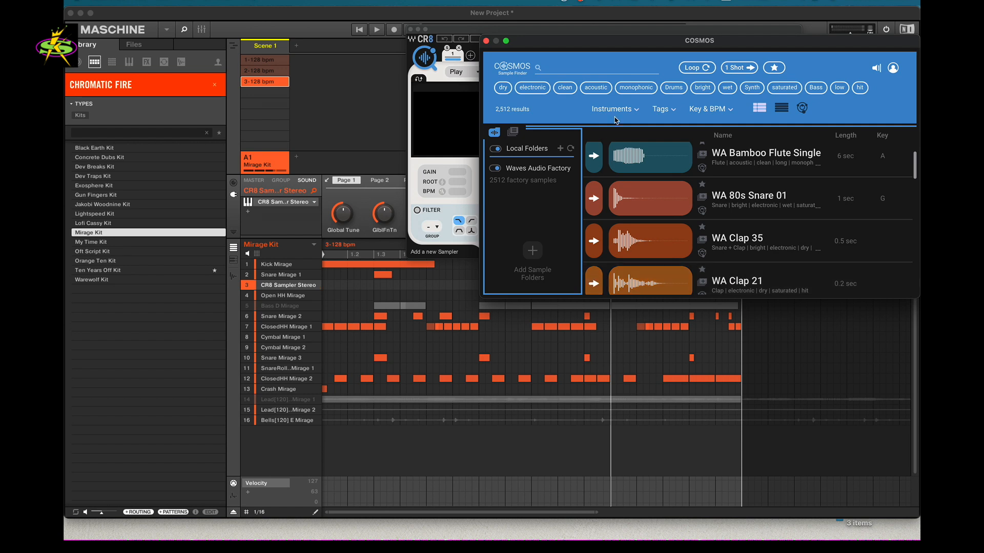
Search COSMOS for 808 and filter the samples by the tags 808, Bass, Sub and monophonic.
{"action": "left_click", "coordinate": [577, 69]}
{"action": "type", "text": "808"}
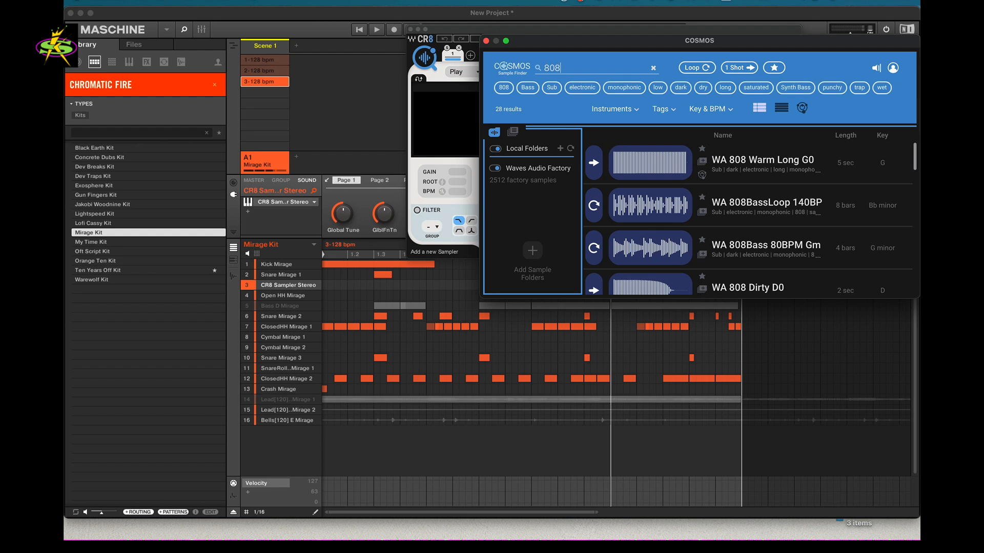
{"action": "left_click", "coordinate": [503, 87]}
{"action": "left_click", "coordinate": [561, 91]}
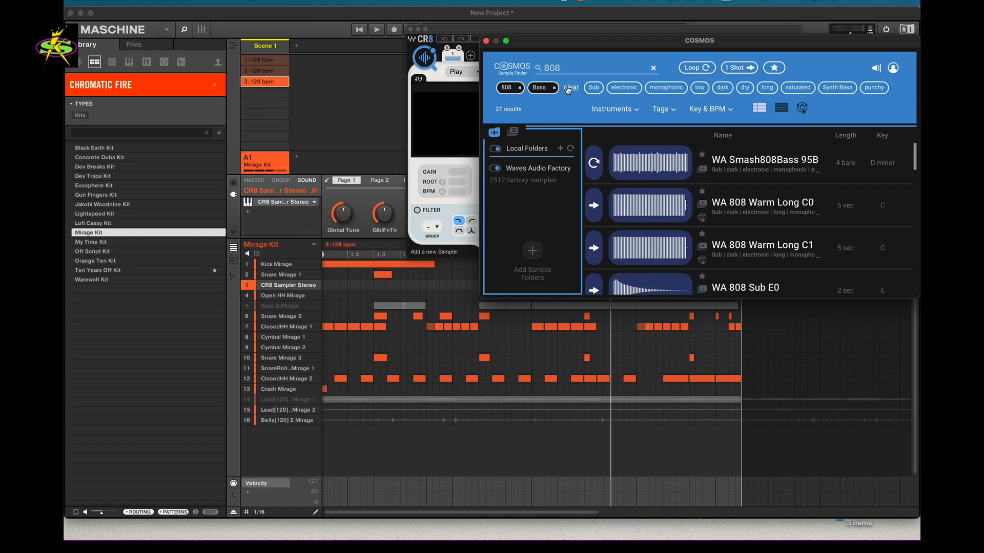
{"action": "left_click", "coordinate": [594, 88]}
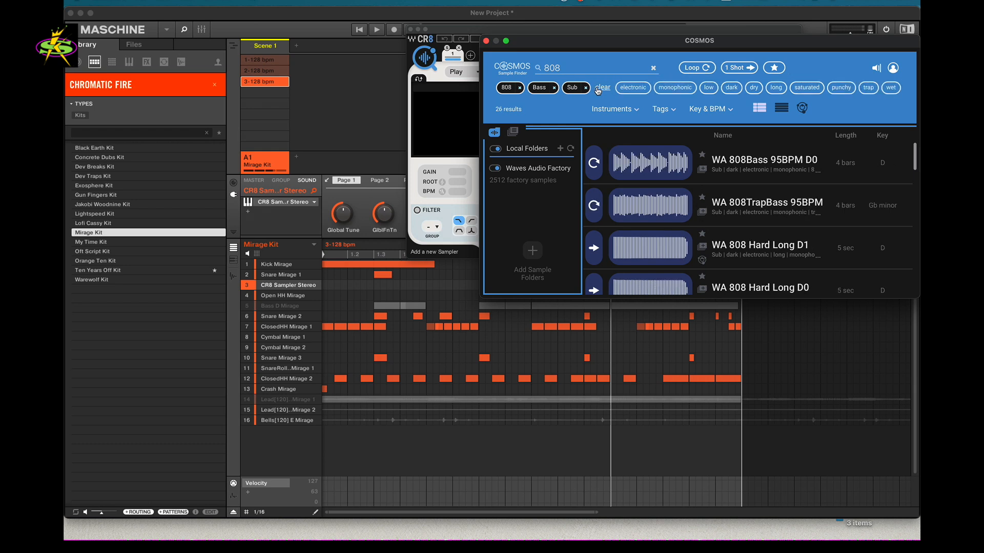
{"action": "left_click", "coordinate": [673, 88]}
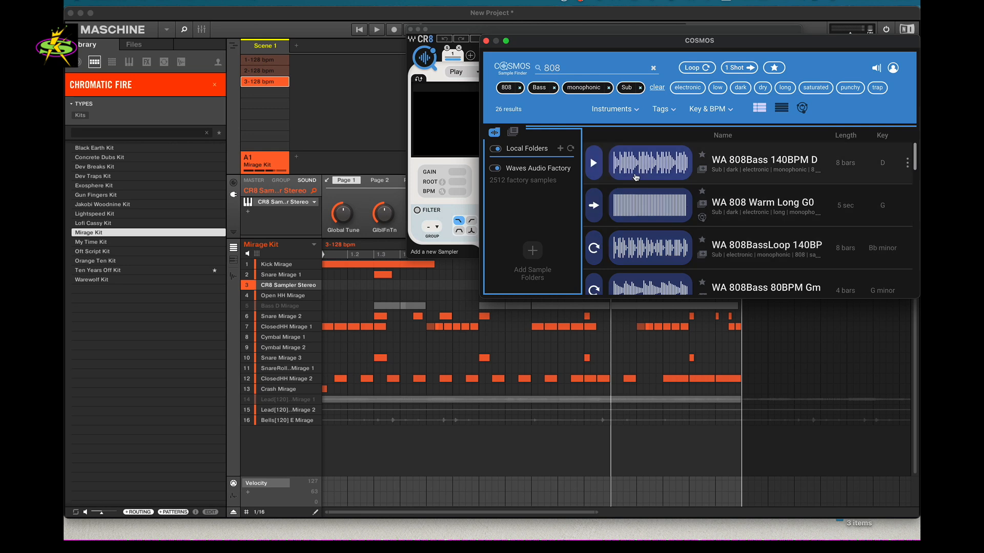
Audition the WA 808 Dirty D0 one-shot and raise the system volume.
{"action": "scroll", "coordinate": [634, 181], "scroll_direction": "down", "scroll_amount": 5}
{"action": "left_click", "coordinate": [595, 181]}
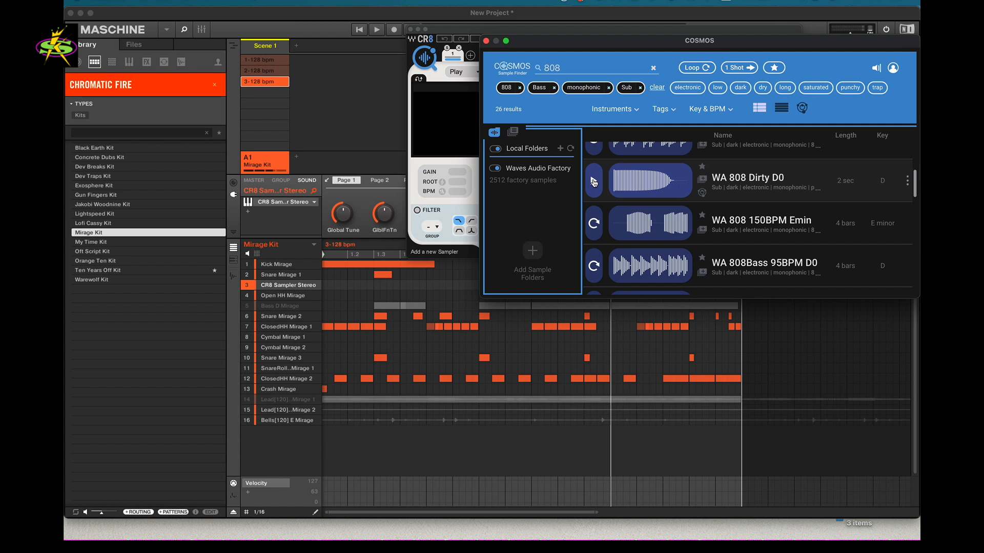
{"action": "key", "text": "XF86AudioRaiseVolume"}
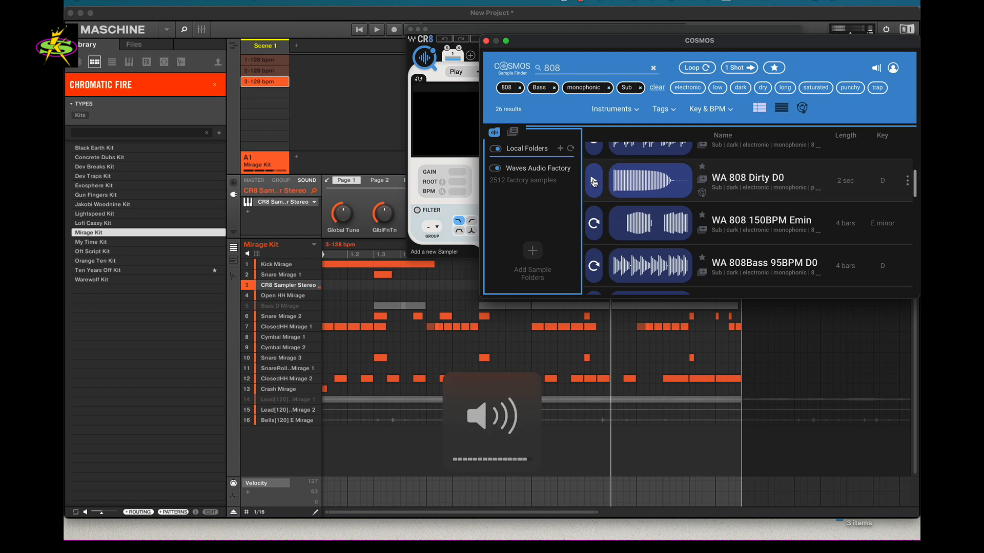
Load the WA 808 Dirty D0 sample from COSMOS into CR8 and close the sample finder.
{"action": "mouse_move", "coordinate": [878, 68]}
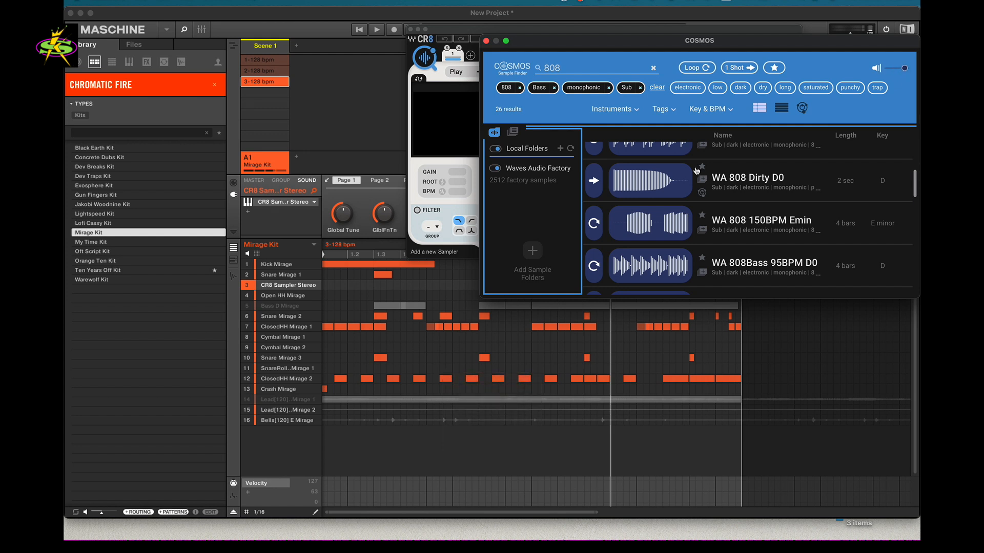
{"action": "left_click", "coordinate": [640, 183]}
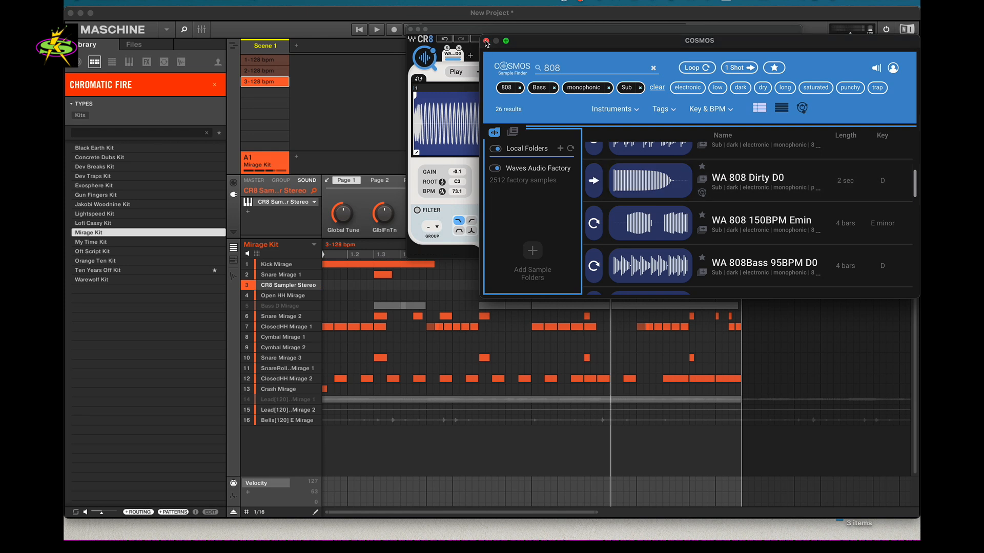
{"action": "left_click", "coordinate": [486, 41]}
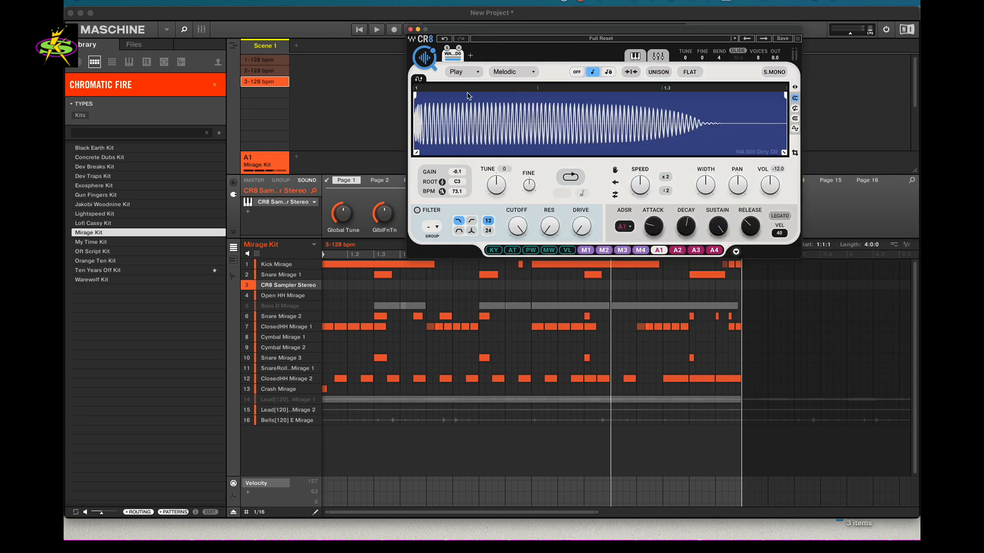
{"action": "left_click", "coordinate": [575, 41]}
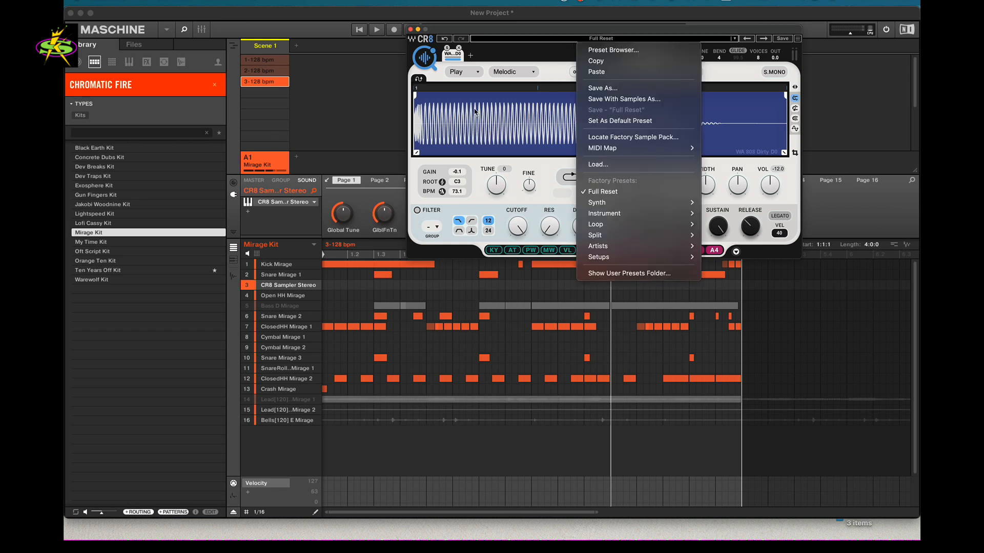
{"action": "left_click", "coordinate": [476, 34]}
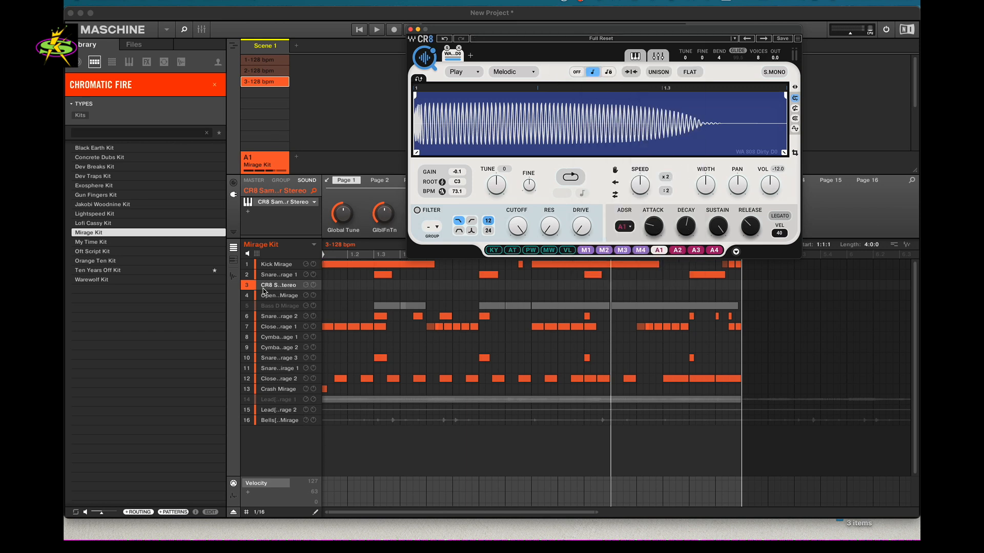
Draw short CR8 Sampler notes at 1, 1.3, 2, 2.3, 3, 3.3, 4 and just before 4.4, moving the plug-in window clear of the grid.
{"action": "left_click", "coordinate": [326, 285]}
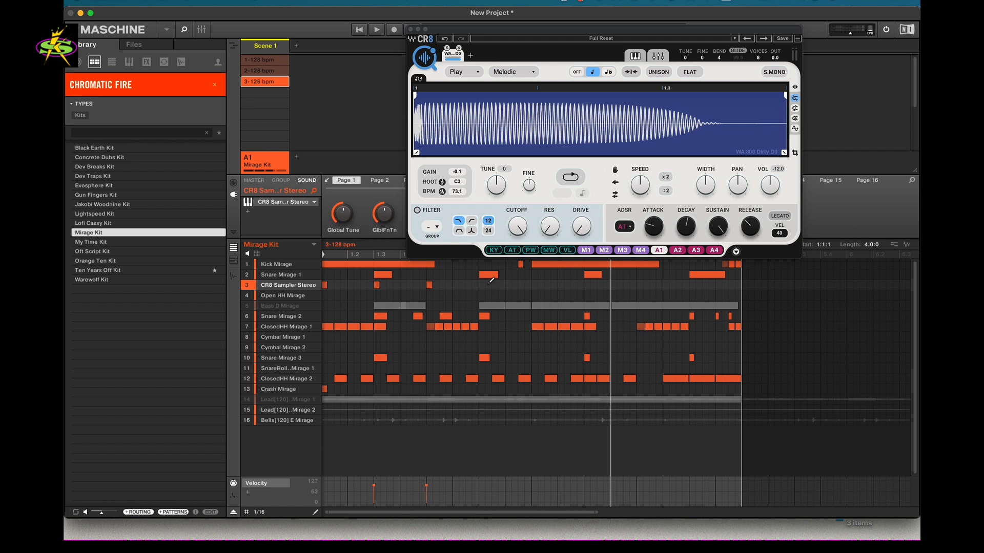
{"action": "left_click", "coordinate": [534, 285]}
{"action": "left_click", "coordinate": [587, 285]}
{"action": "left_click_drag", "start_coordinate": [610, 29], "coordinate": [289, 15]}
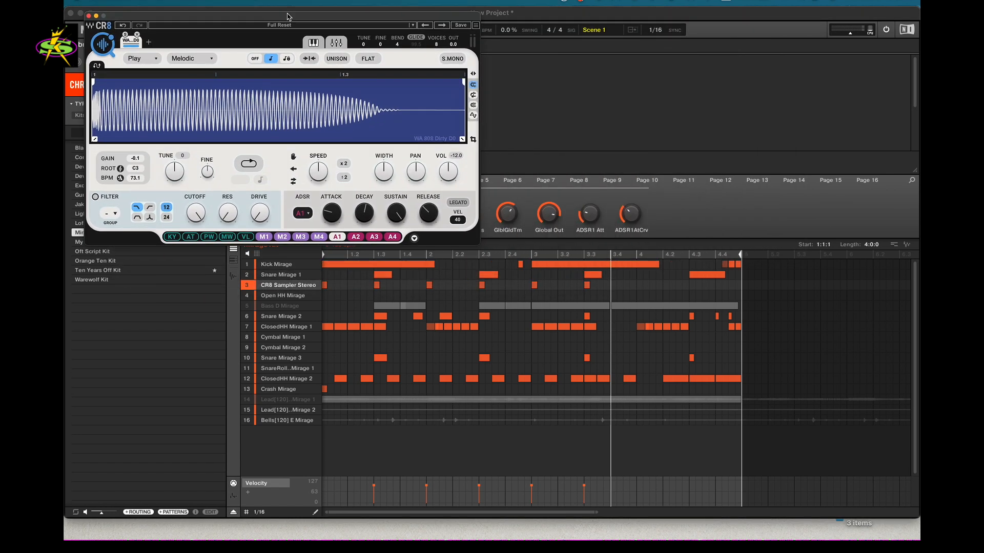
{"action": "left_click", "coordinate": [639, 285]}
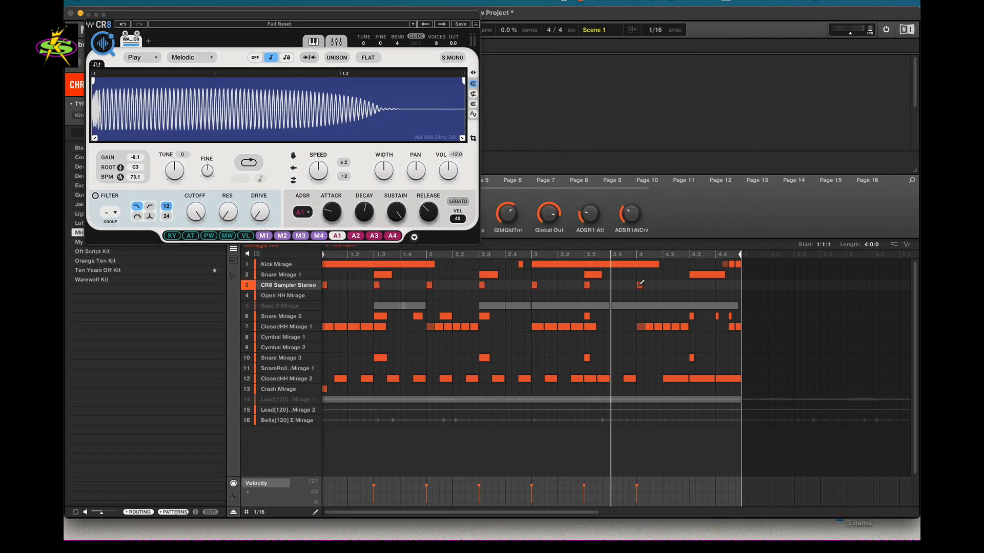
{"action": "left_click", "coordinate": [719, 285]}
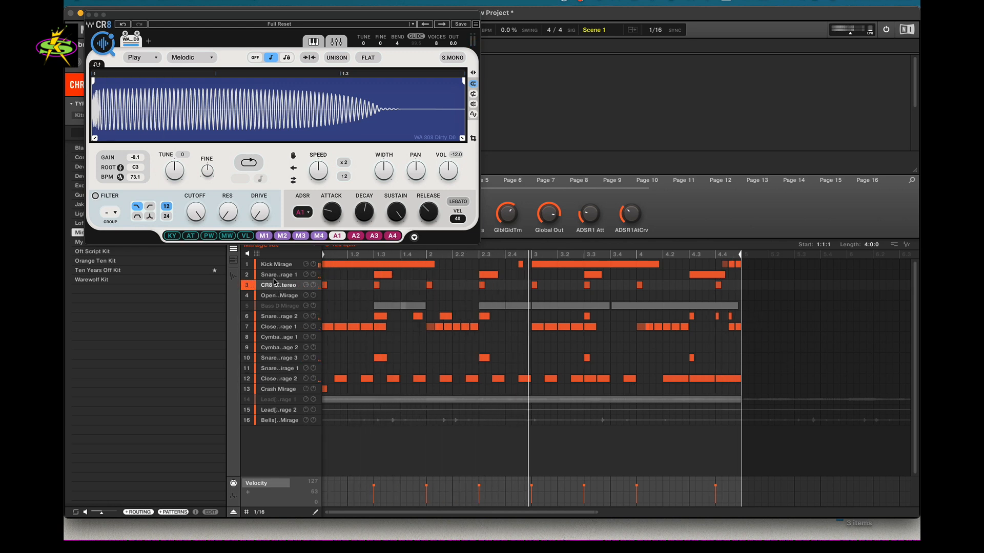
Solo CR8 Sampler Stereo together with Snare Mirage 2 and set the 808 sample's tune to -5.
{"action": "left_click", "coordinate": [250, 285]}
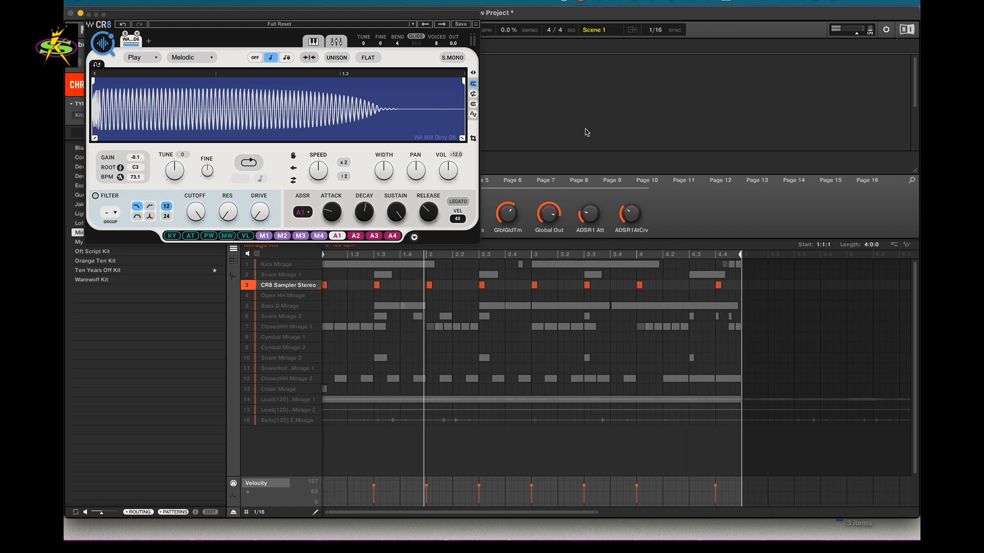
{"action": "left_click_drag", "start_coordinate": [174, 173], "coordinate": [174, 185]}
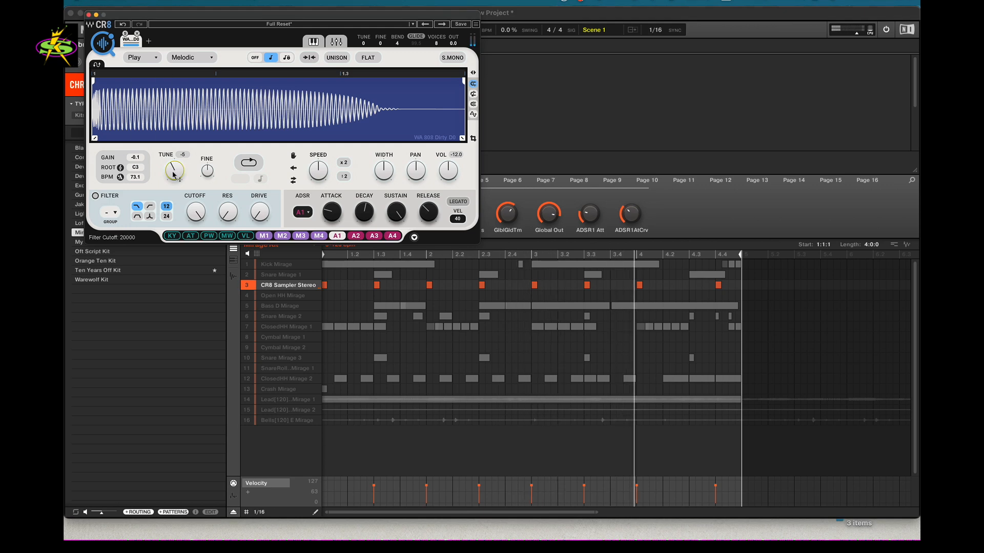
{"action": "left_click", "coordinate": [252, 319]}
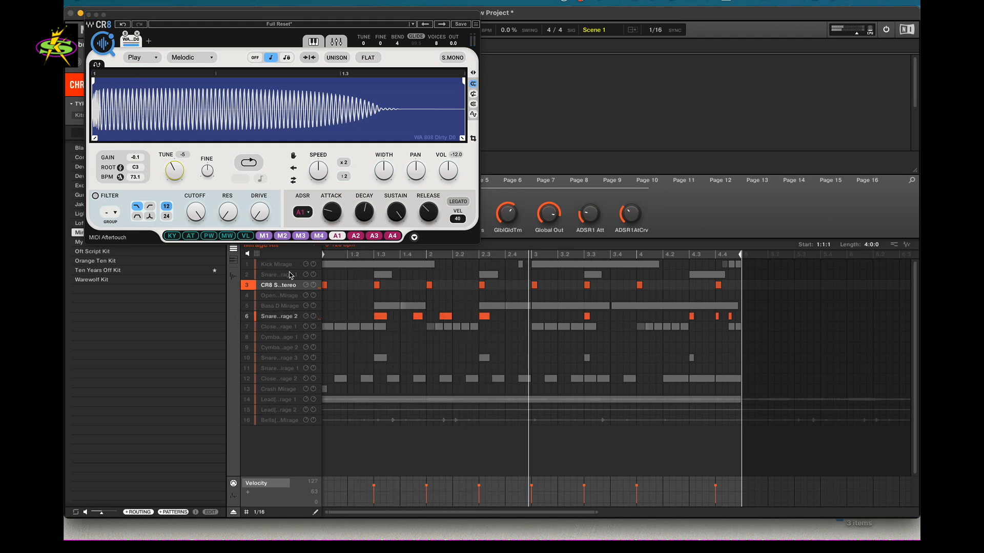
{"action": "left_click", "coordinate": [268, 277]}
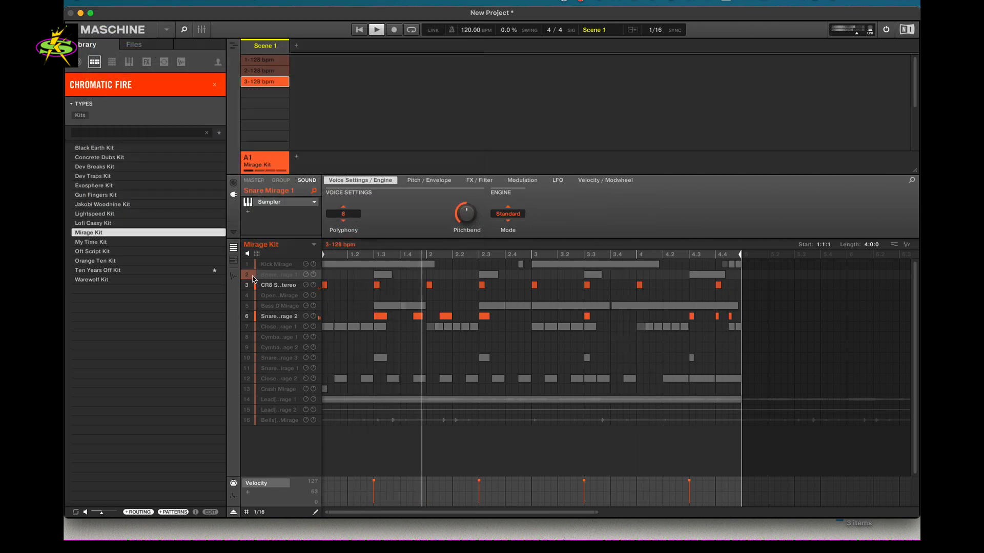
{"action": "left_click", "coordinate": [255, 288]}
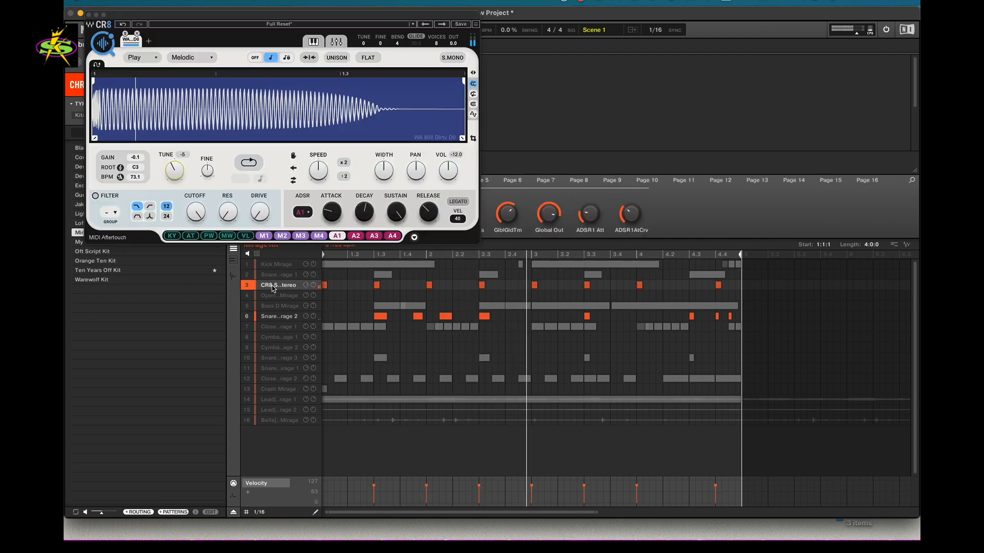
Lower the CR8 filter cutoff from fully open, raise the resonance slightly, and turn on Soft Mono.
{"action": "left_click", "coordinate": [196, 213]}
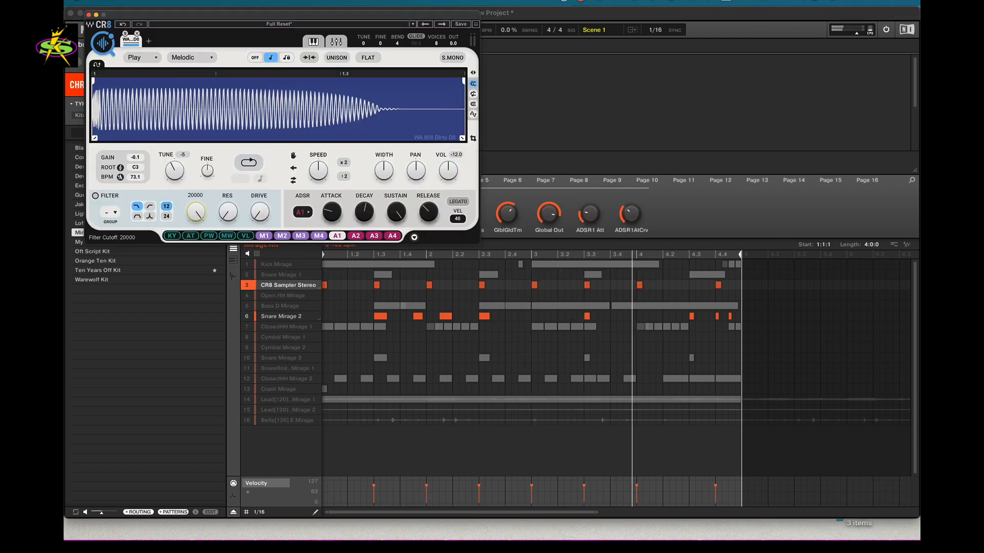
{"action": "left_click_drag", "start_coordinate": [223, 212], "coordinate": [223, 200]}
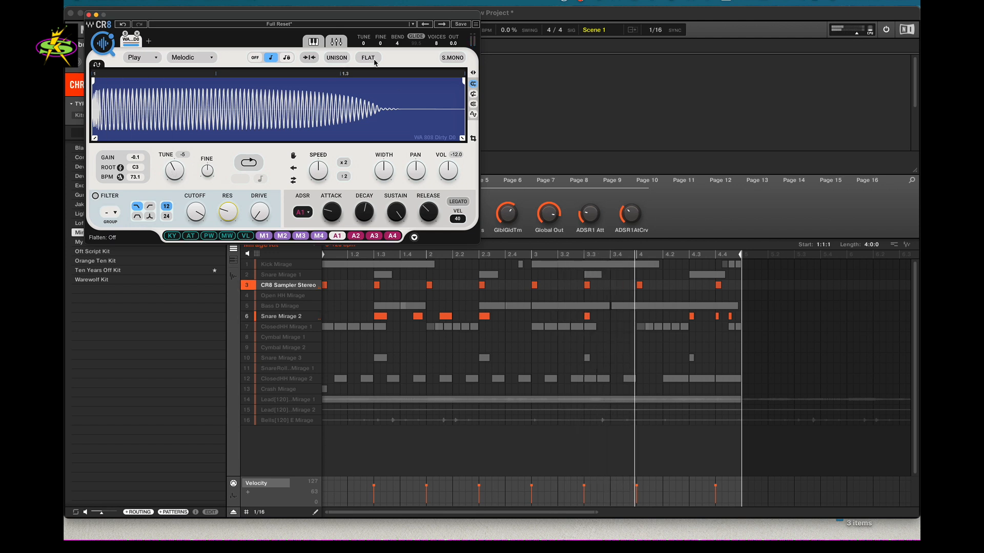
{"action": "left_click", "coordinate": [451, 58]}
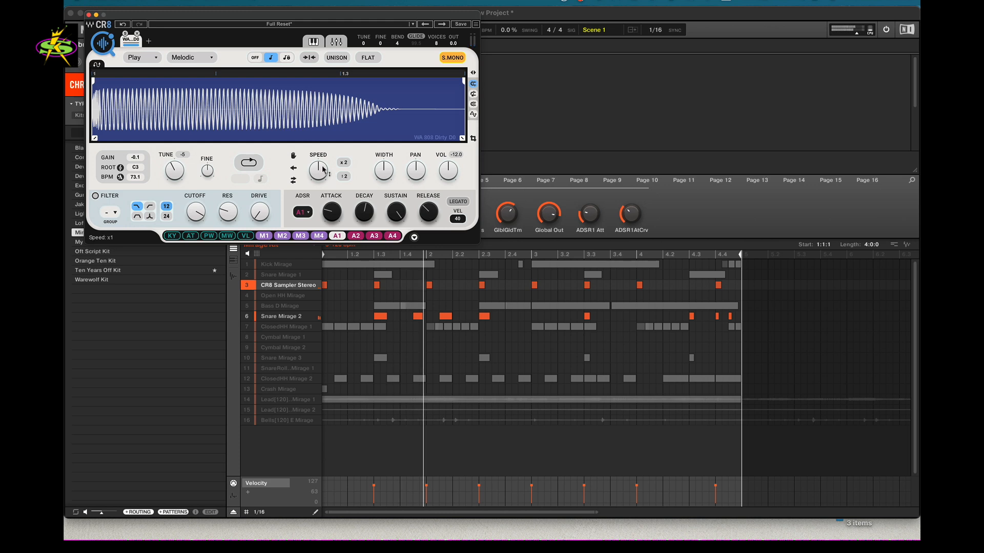
Move the CR8 window clear of the sound list and end the solo so every Mirage Kit sound plays.
{"action": "left_click_drag", "start_coordinate": [274, 20], "coordinate": [573, 16]}
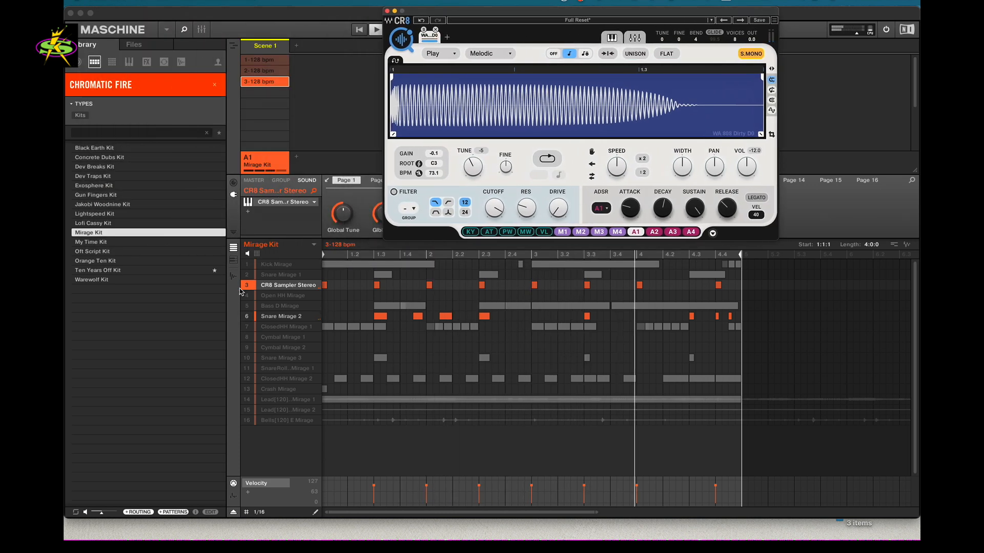
{"action": "left_click", "coordinate": [259, 286]}
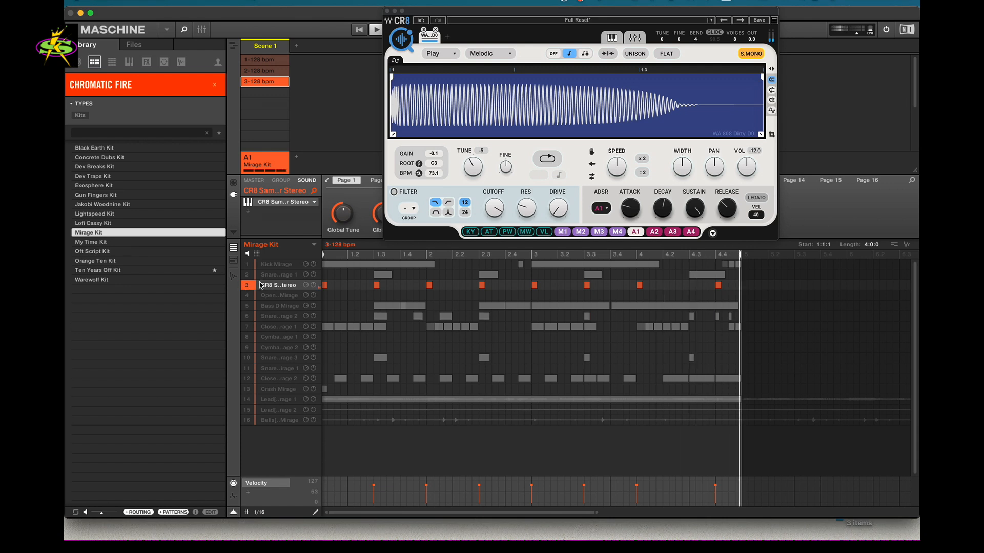
{"action": "right_click", "coordinate": [258, 285]}
{"action": "left_click", "coordinate": [248, 287]}
{"action": "left_click", "coordinate": [248, 287]}
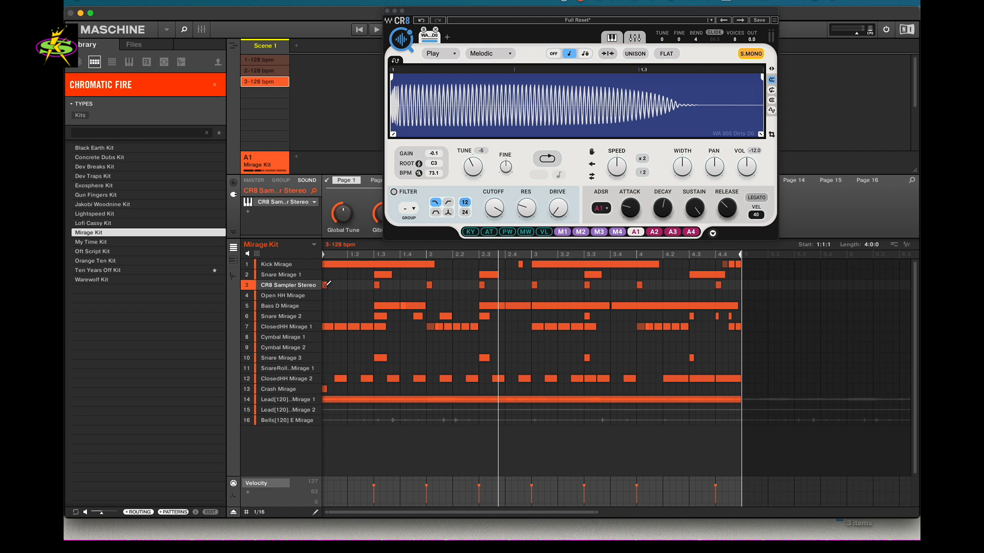
Delete the drawn notes from the CR8 Sampler Stereo row of the pattern.
{"action": "left_click", "coordinate": [376, 285]}
{"action": "left_click", "coordinate": [534, 285]}
{"action": "left_click", "coordinate": [588, 285]}
{"action": "left_click", "coordinate": [639, 285]}
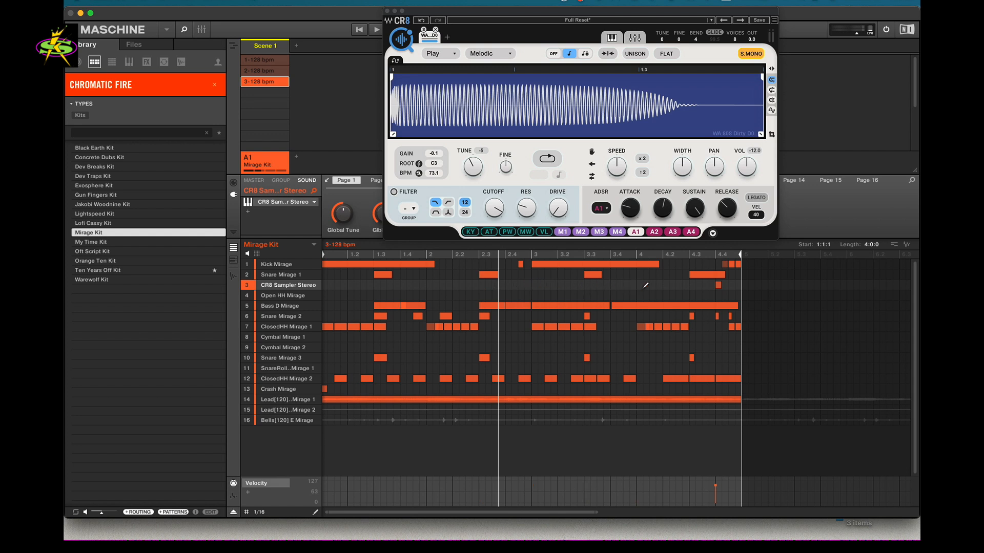
{"action": "left_click", "coordinate": [719, 285]}
Close the CR8 window and record a live 808 part on CR8 Sampler Stereo from the pattern start, stopping playback at the end.
{"action": "left_click_drag", "start_coordinate": [426, 16], "coordinate": [315, 86]}
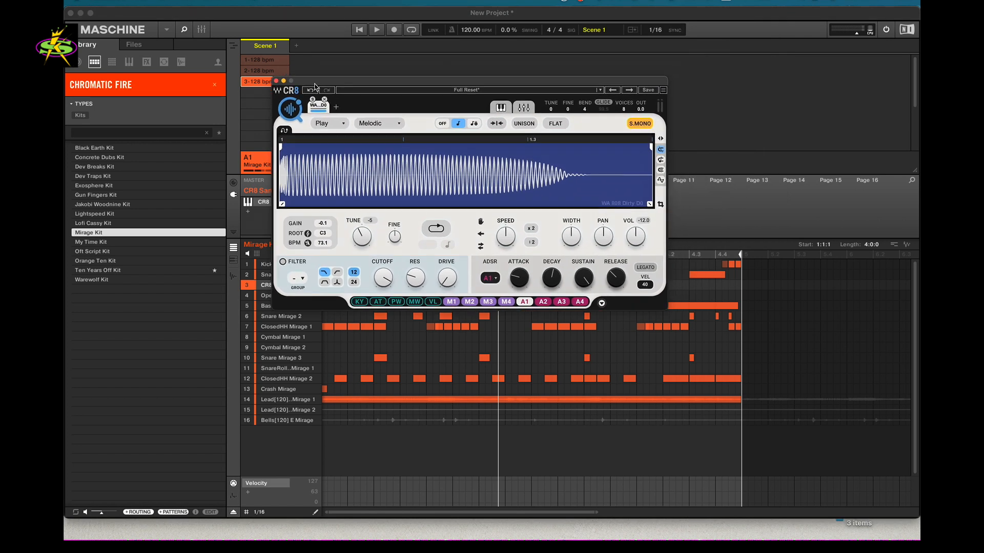
{"action": "left_click", "coordinate": [277, 81]}
{"action": "left_click", "coordinate": [394, 31]}
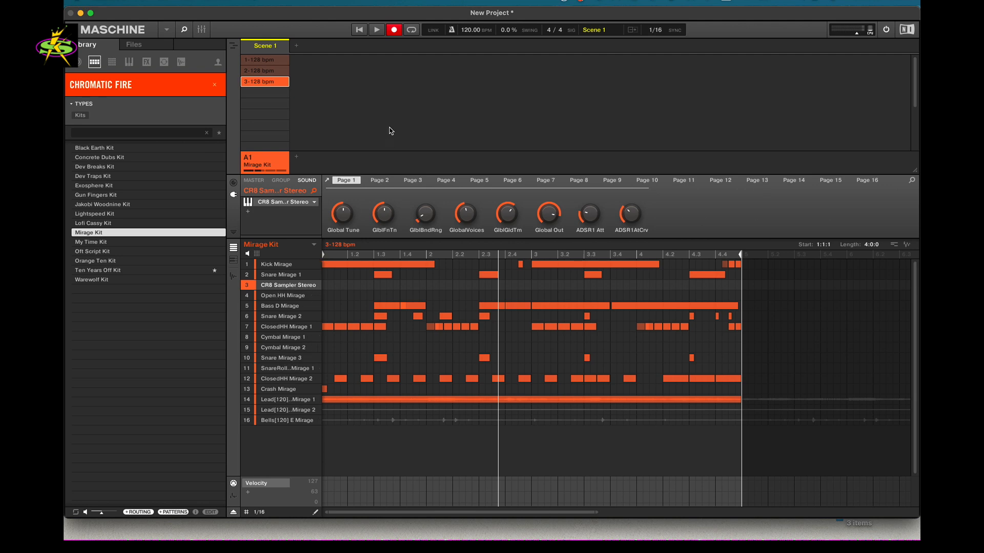
{"action": "left_click", "coordinate": [358, 30]}
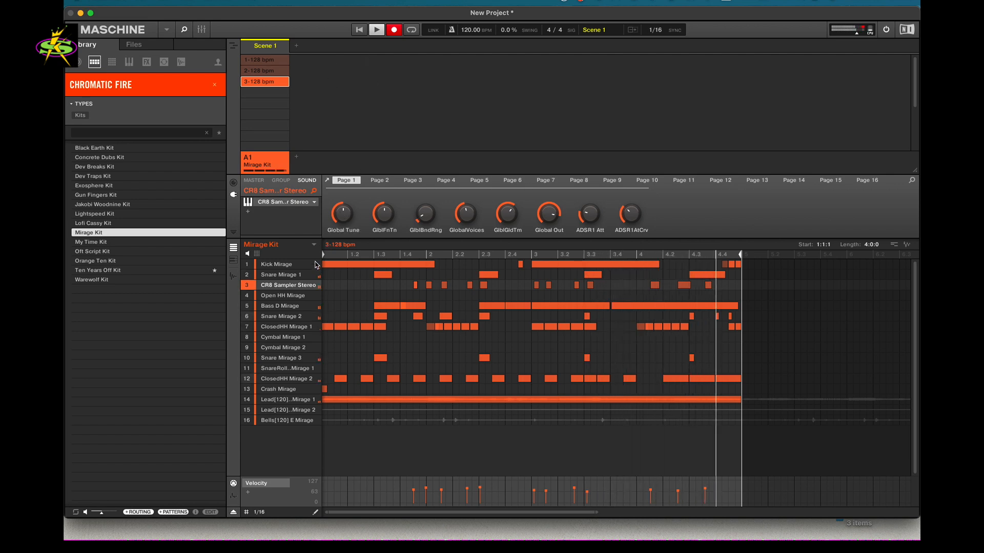
{"action": "mouse_move", "coordinate": [315, 264]}
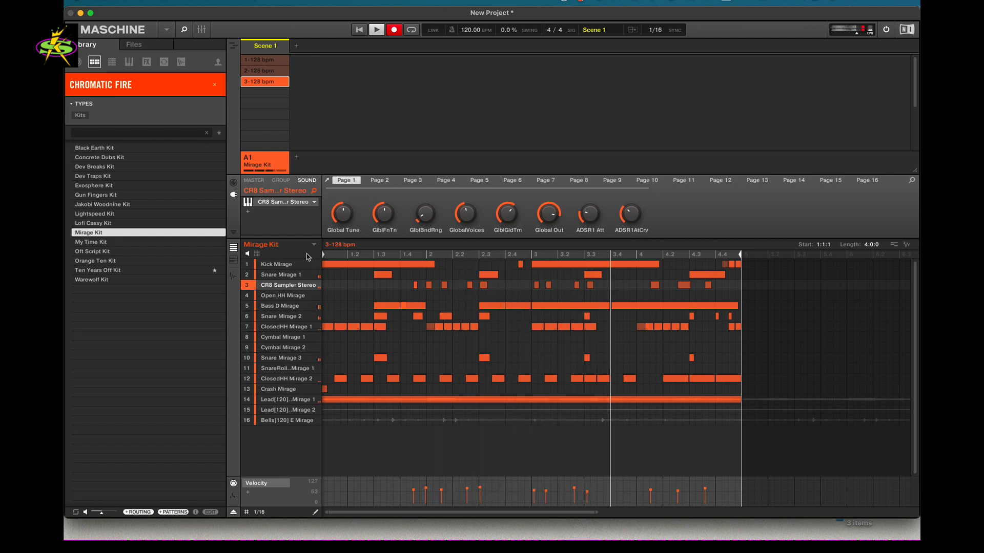
{"action": "key", "text": "space"}
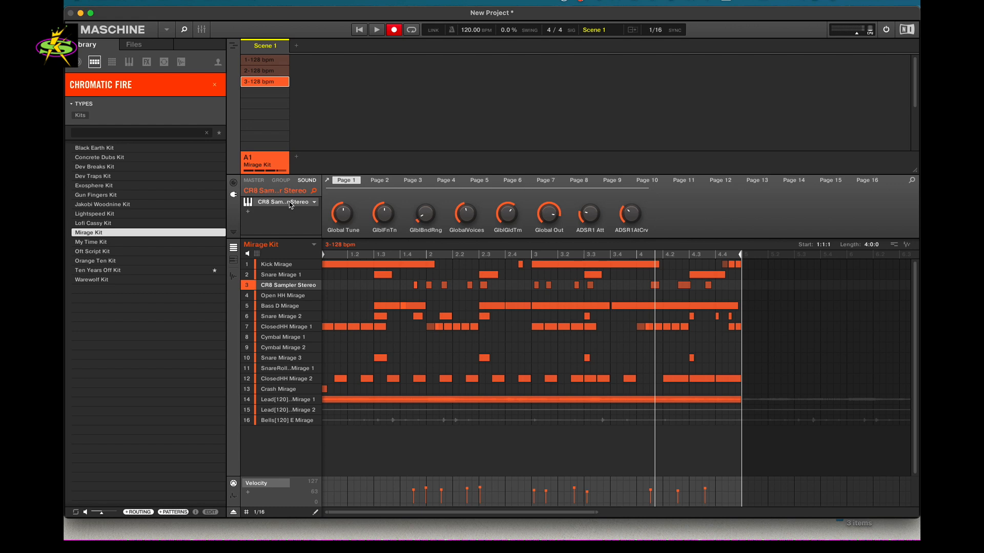
Reopen the CR8 window to check the Soft Mono setting and close it again.
{"action": "left_click", "coordinate": [328, 180]}
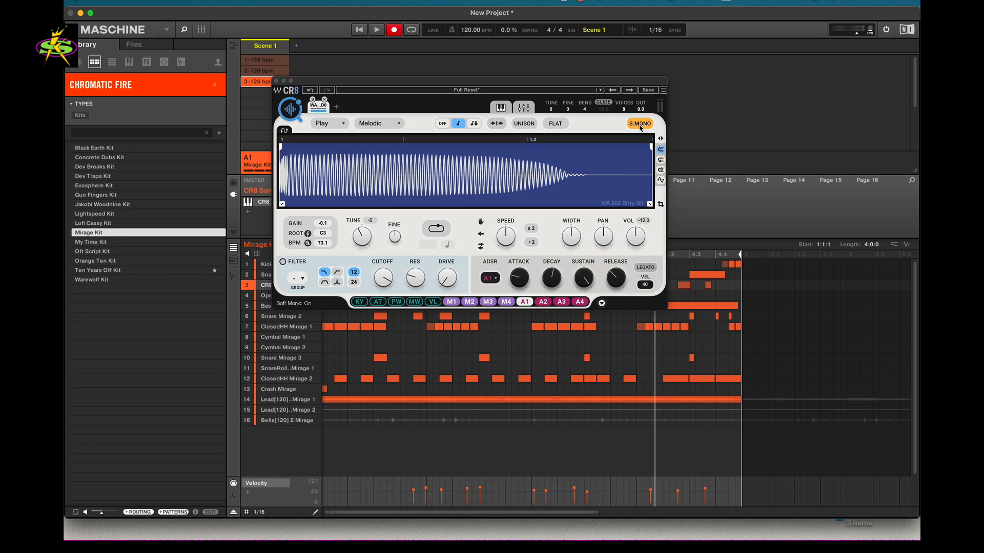
{"action": "left_click", "coordinate": [276, 81]}
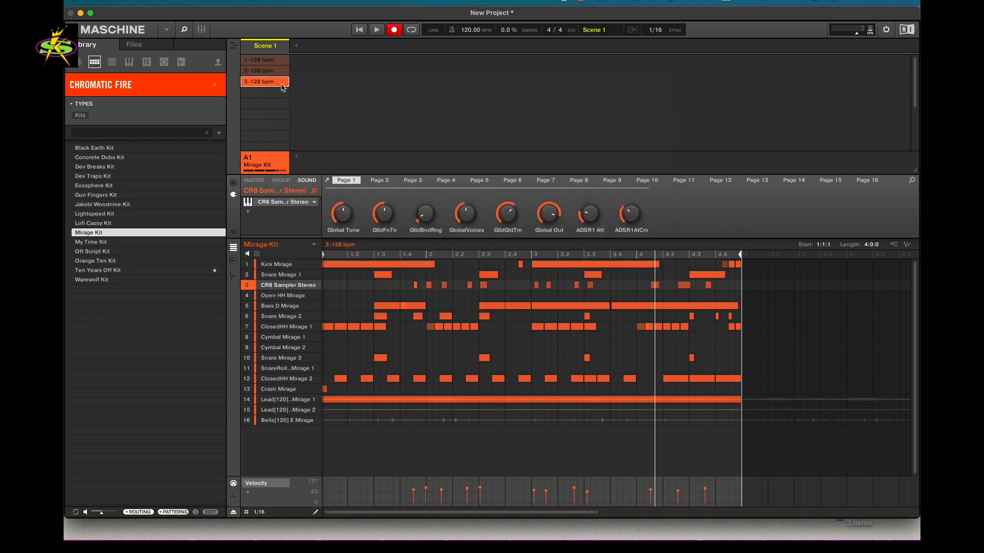